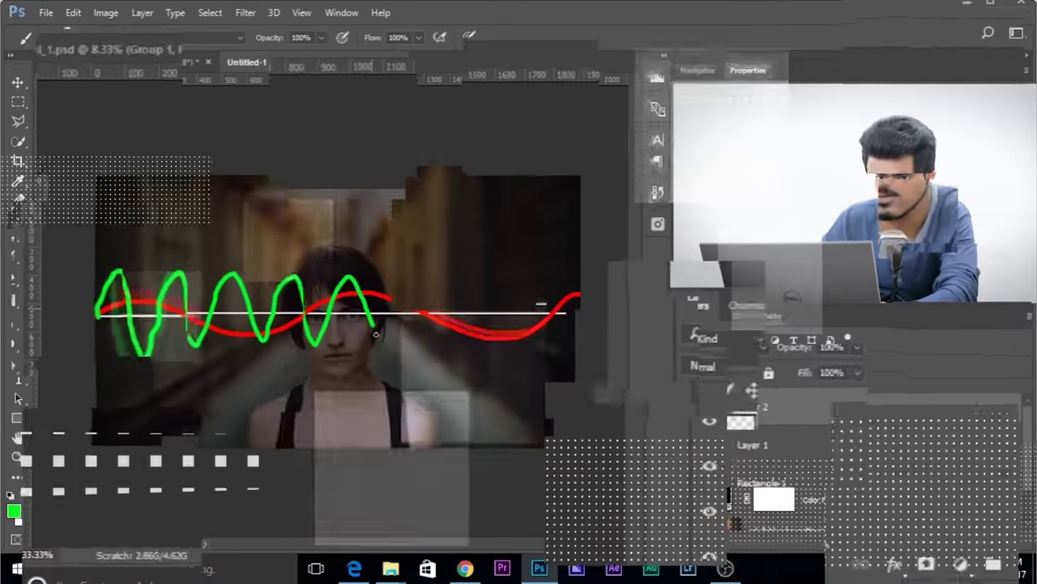
pyautogui.moveTo(375, 333)
pyautogui.mouseDown()
pyautogui.moveTo(411, 276)
pyautogui.moveTo(454, 349)
pyautogui.moveTo(468, 291)
pyautogui.moveTo(489, 294)
pyautogui.moveTo(521, 347)
pyautogui.moveTo(534, 297)
pyautogui.moveTo(571, 301)
pyautogui.mouseUp()
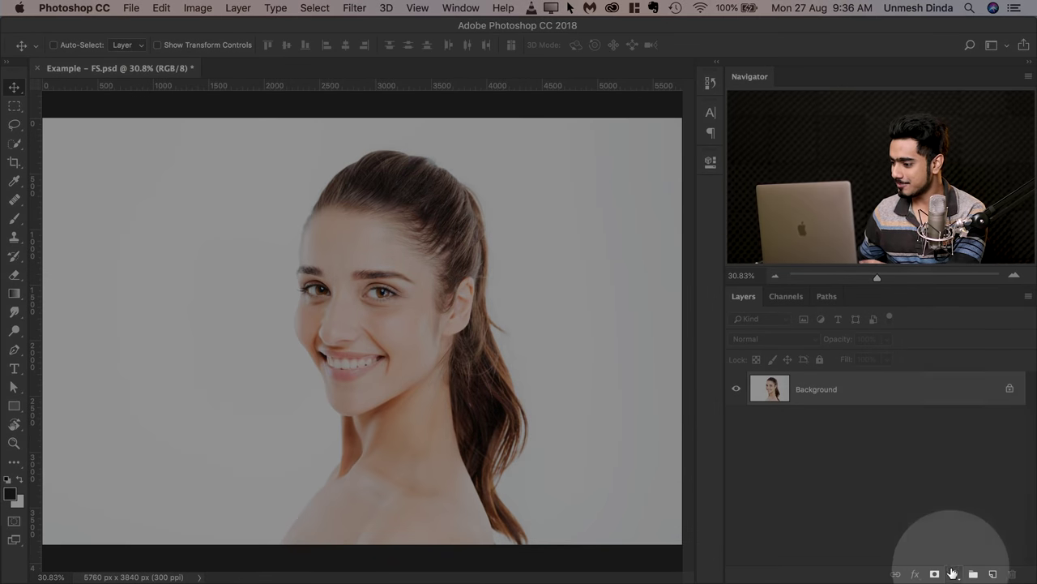
# Add a Curves adjustment layer and move its black and white points inward to strongly increase the contrast of the skin around the eye
pyautogui.click(953, 574)
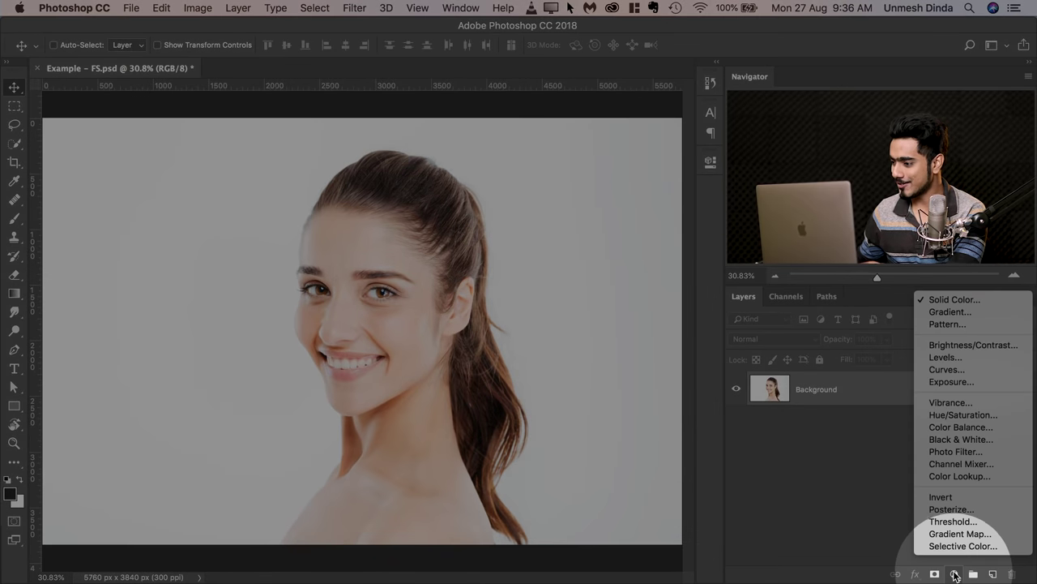
pyautogui.click(962, 370)
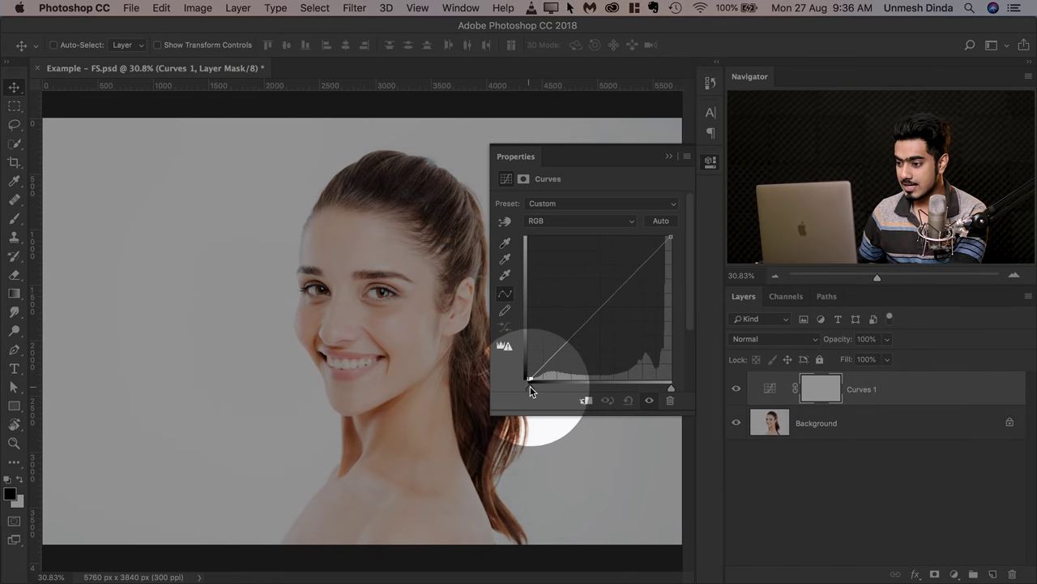
pyautogui.moveTo(530, 386); pyautogui.dragTo(598, 378)
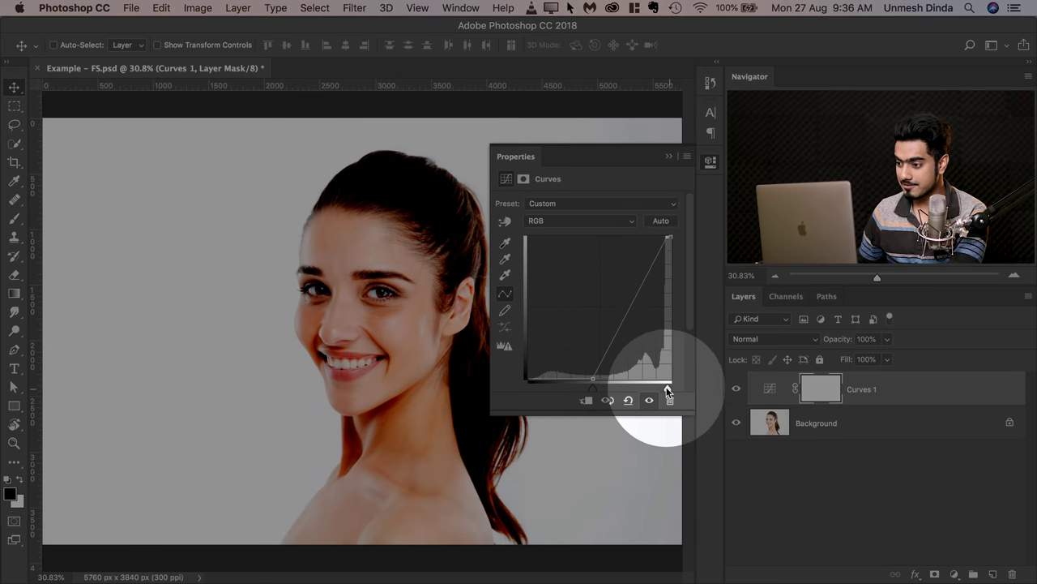
pyautogui.moveTo(669, 390)
pyautogui.mouseDown()
pyautogui.moveTo(642, 389)
pyautogui.moveTo(653, 391)
pyautogui.mouseUp()
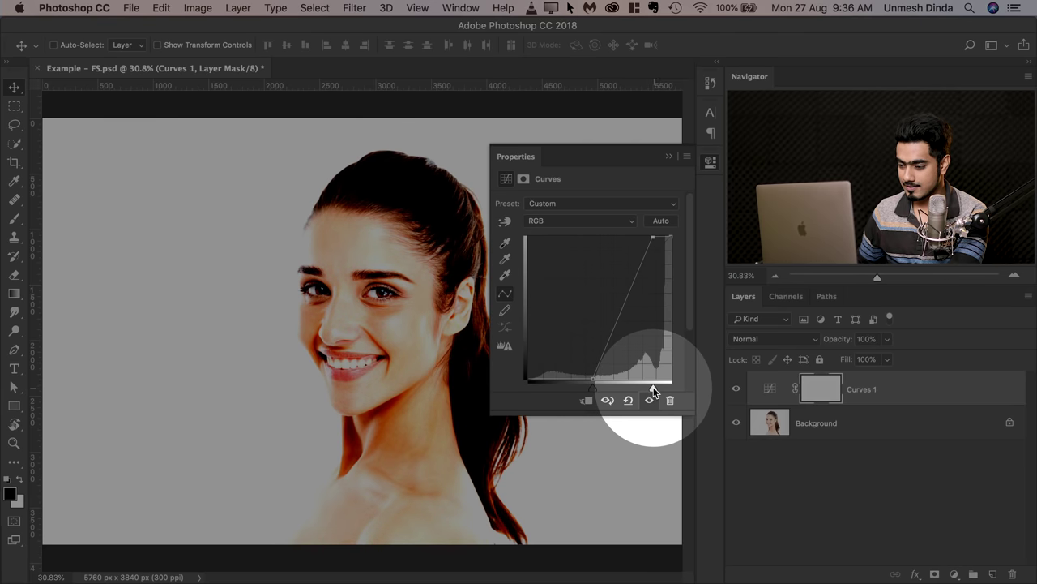
pyautogui.scroll(10, 351, 307)
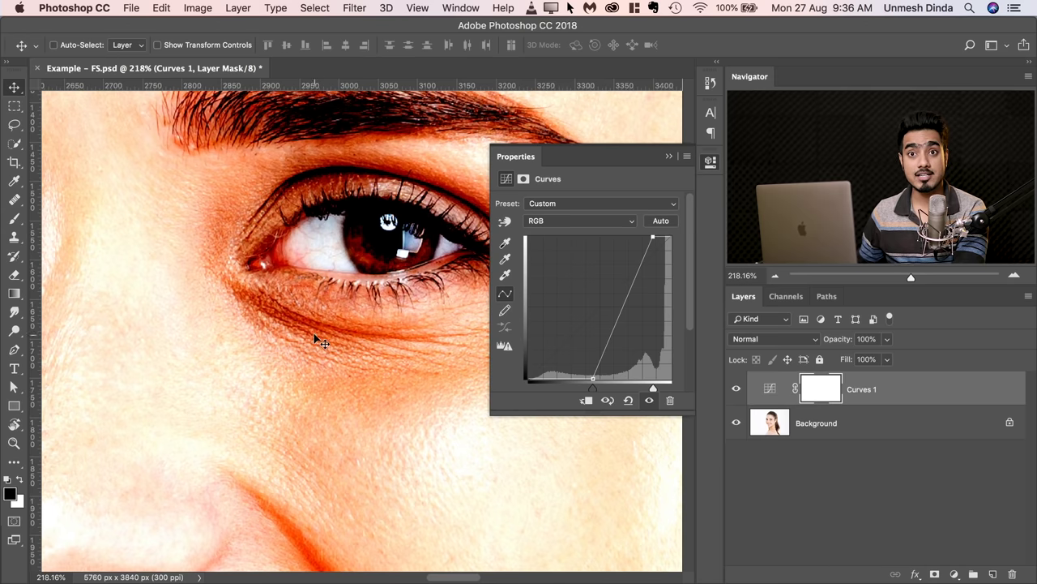
pyautogui.moveTo(592, 393); pyautogui.dragTo(654, 387)
pyautogui.moveTo(389, 330); pyautogui.dragTo(325, 319)
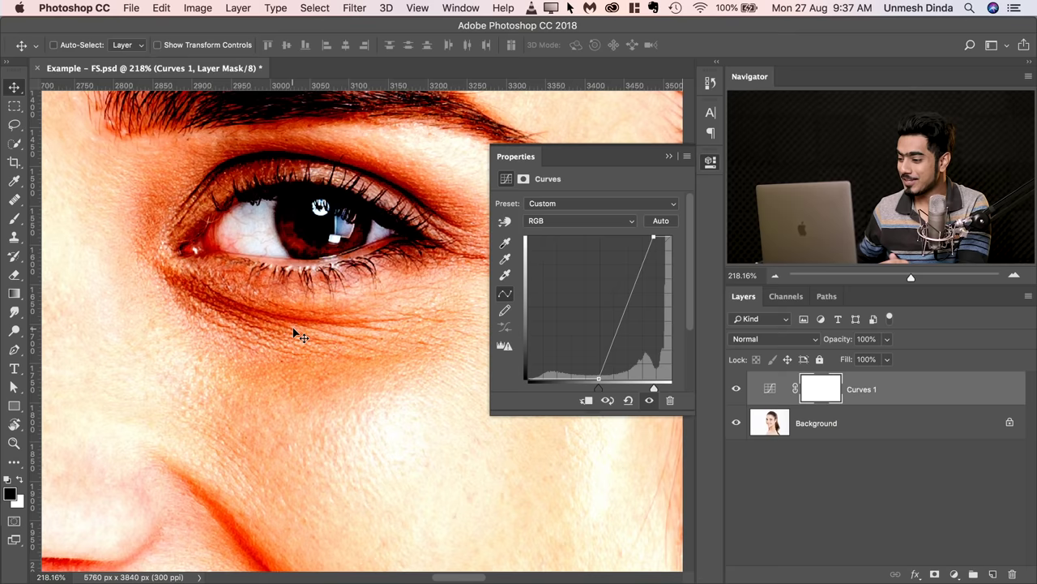
# Add a Solid Color fill layer in white (ffffff) above the Curves layer and set its blend mode to Color
pyautogui.click(954, 574)
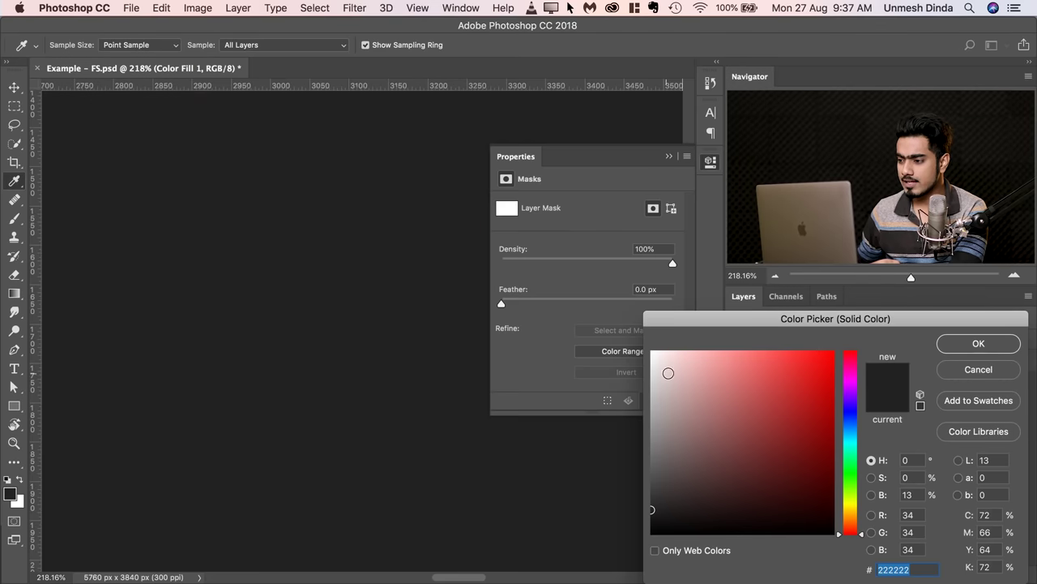
pyautogui.moveTo(667, 372); pyautogui.dragTo(644, 316)
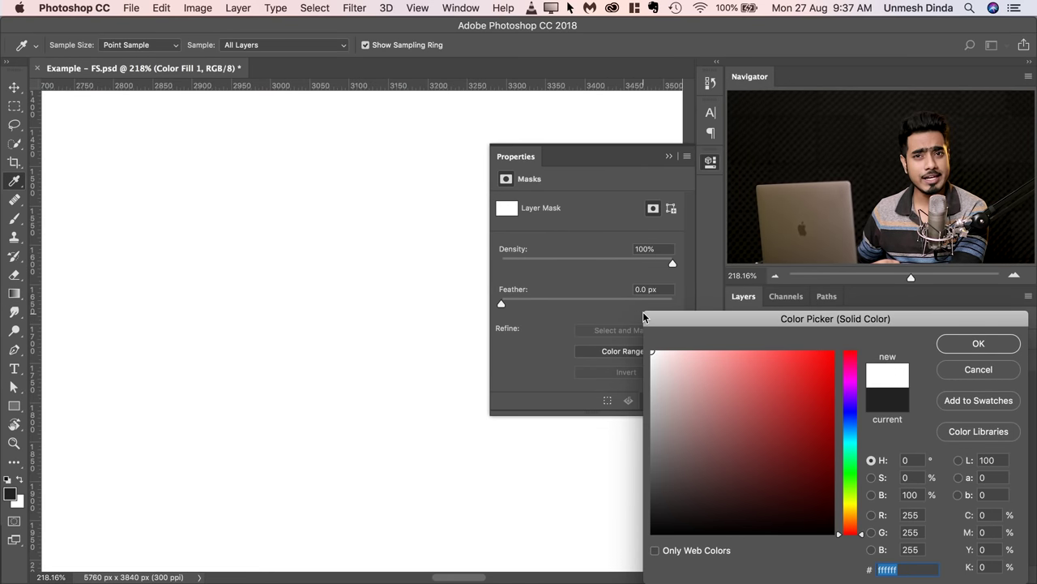
pyautogui.click(979, 343)
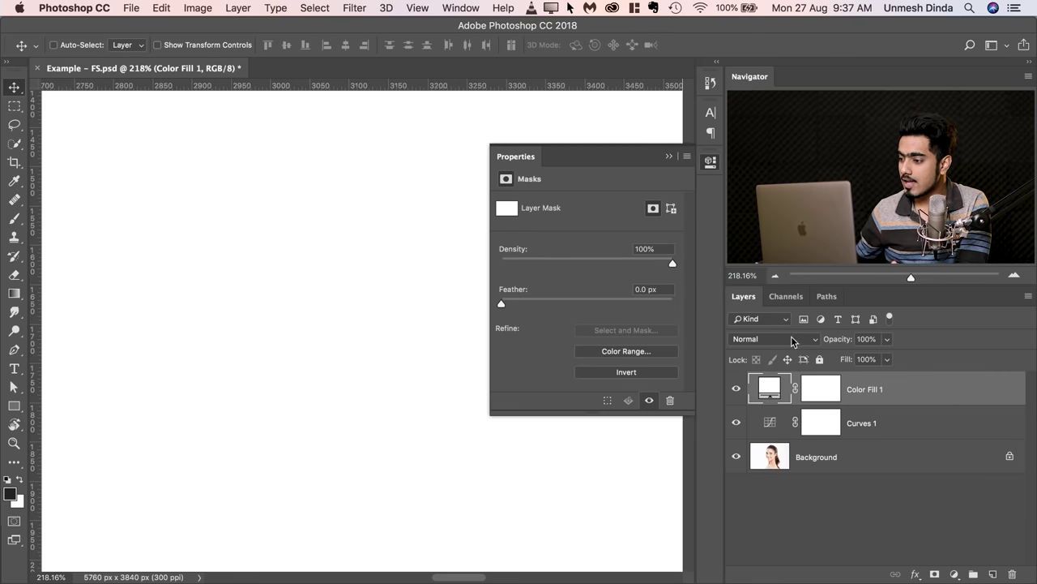
pyautogui.click(791, 338)
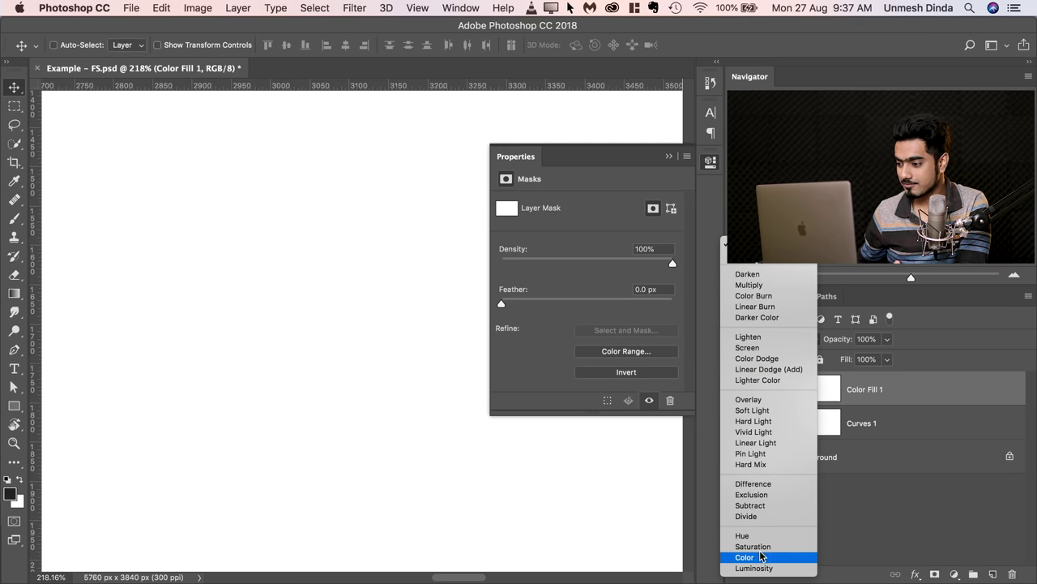
pyautogui.click(762, 557)
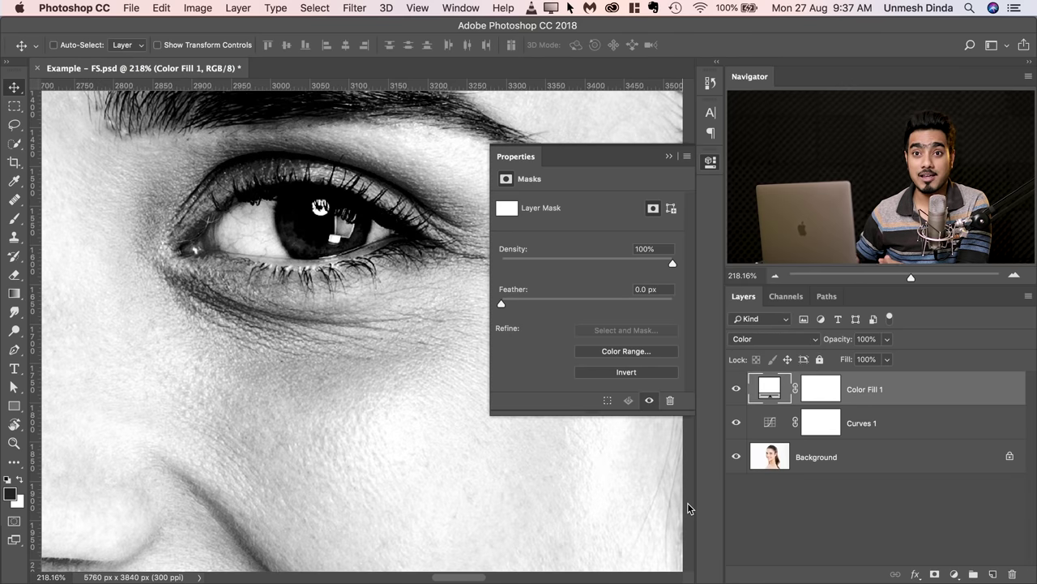
# Move the black point of the Curves layer slightly further inward to deepen the shadows
pyautogui.click(770, 423)
pyautogui.moveTo(602, 385)
pyautogui.mouseDown()
pyautogui.moveTo(619, 382)
pyautogui.moveTo(612, 388)
pyautogui.mouseUp()
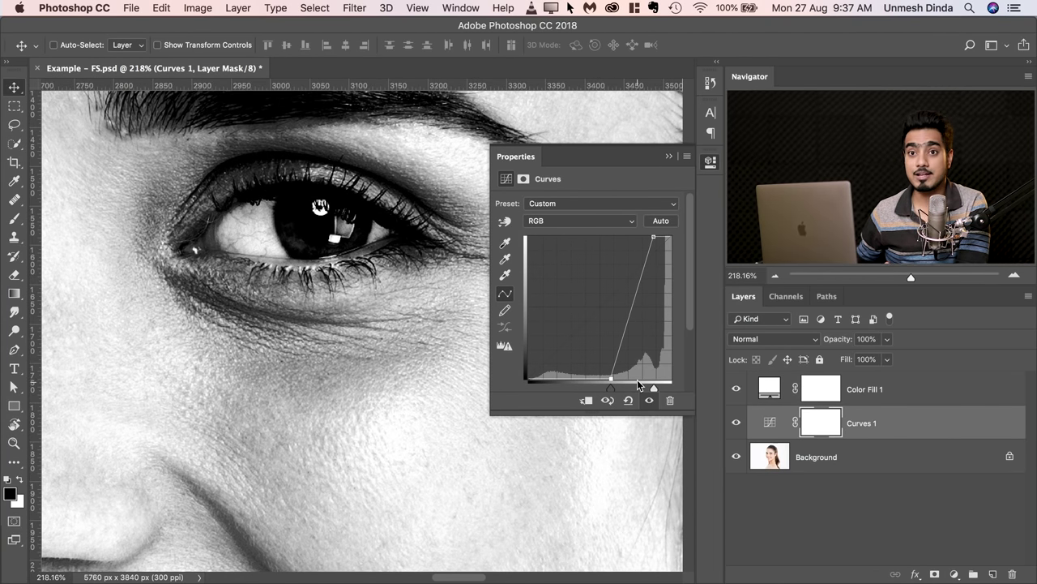
# Group the Color Fill and Curves layers together and name the group Check
pyautogui.keyDown('super'); pyautogui.click(884, 401); pyautogui.keyUp('super')
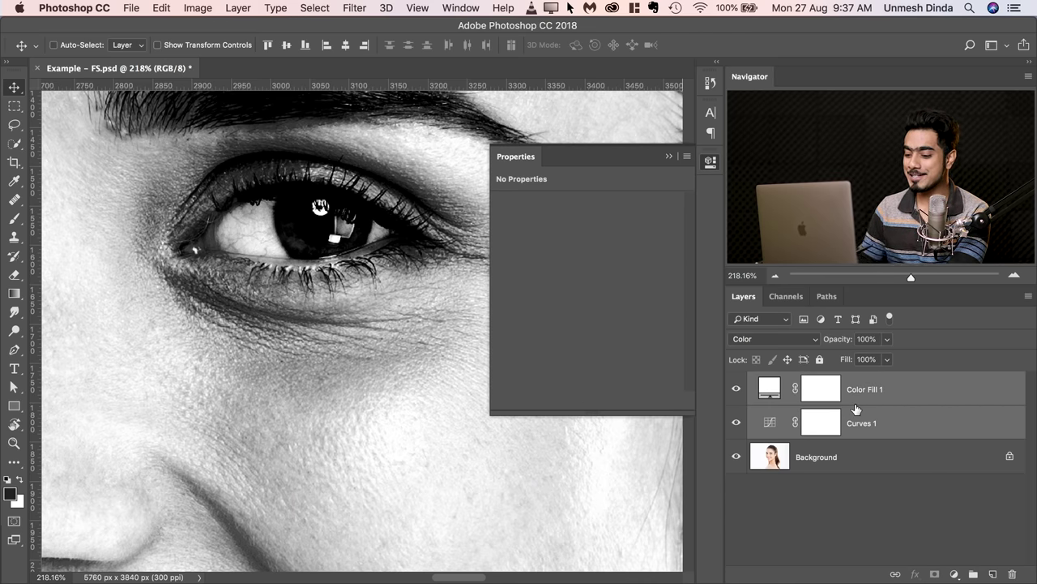
pyautogui.press('super+g')
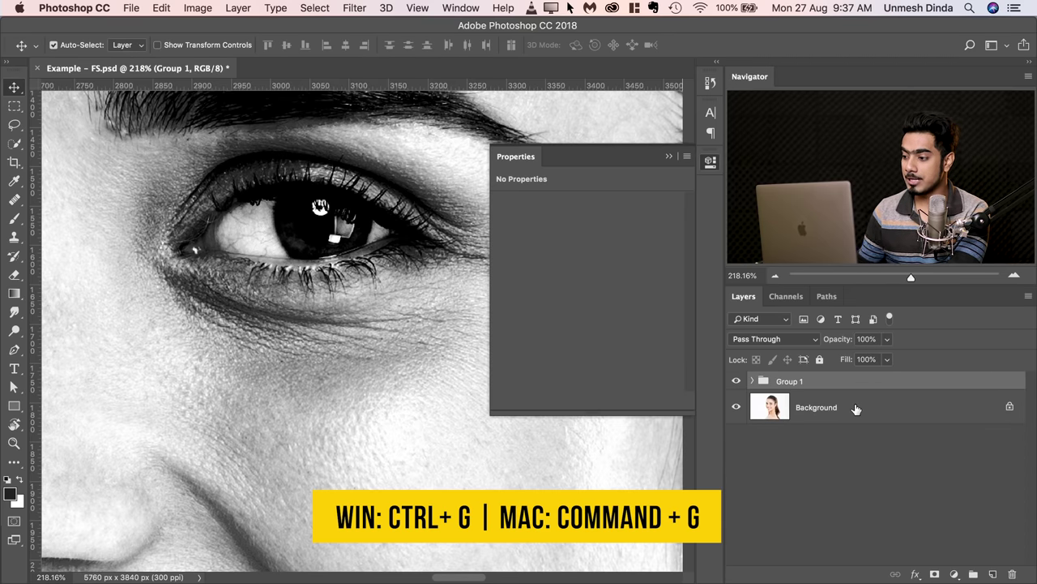
pyautogui.doubleClick(789, 382)
pyautogui.write('Check')
pyautogui.press('Return')
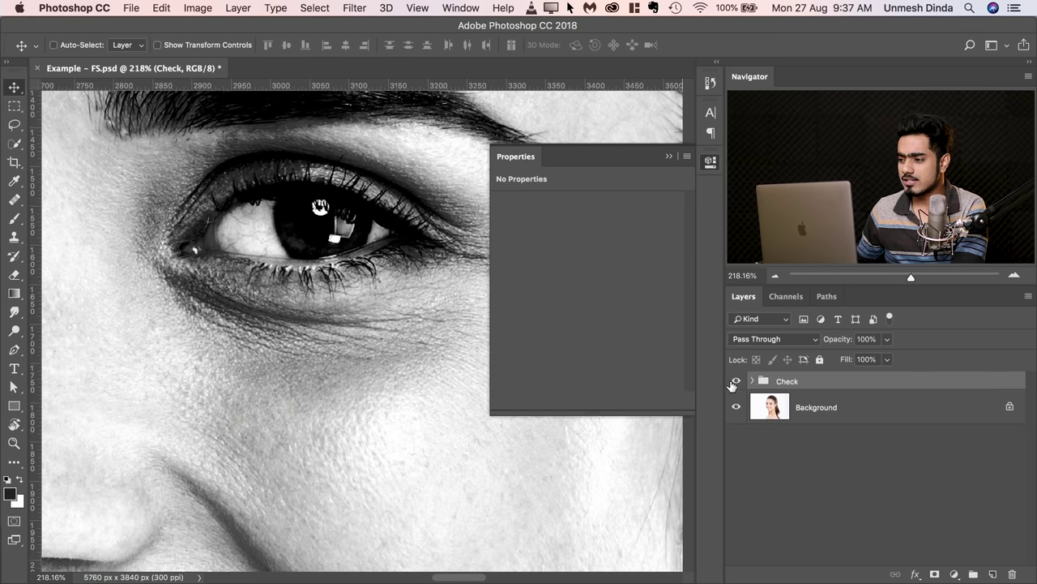
# Hide the Check group and duplicate the Background layer twice
pyautogui.click(735, 381)
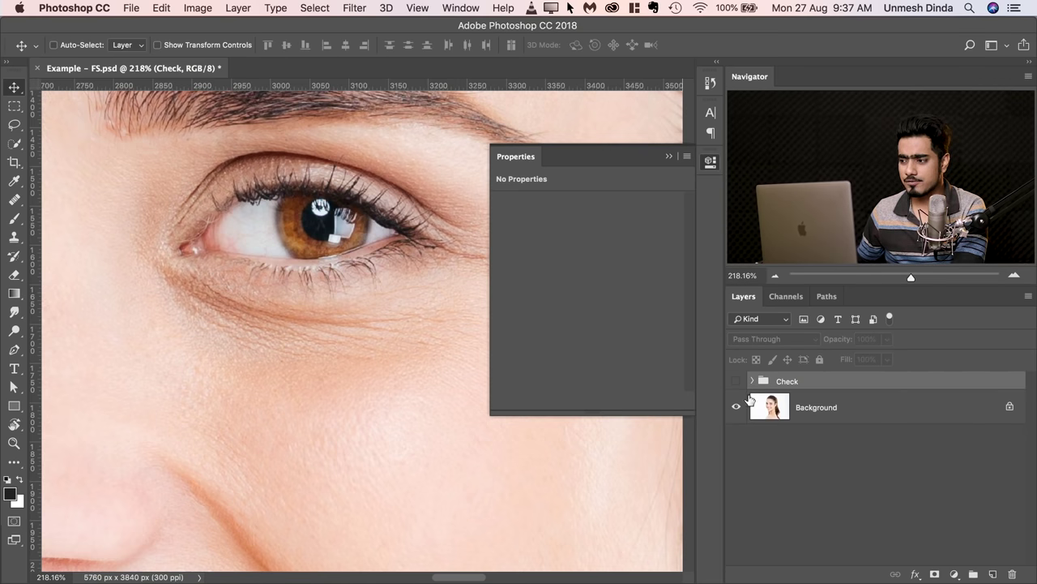
pyautogui.click(810, 411)
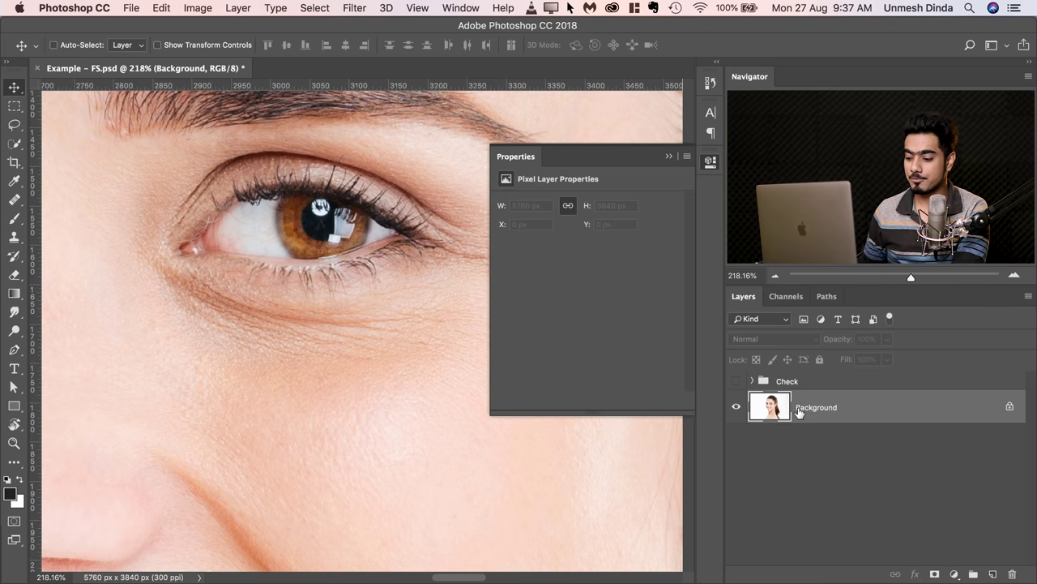
pyautogui.press('super+j')
pyautogui.press('super+j')
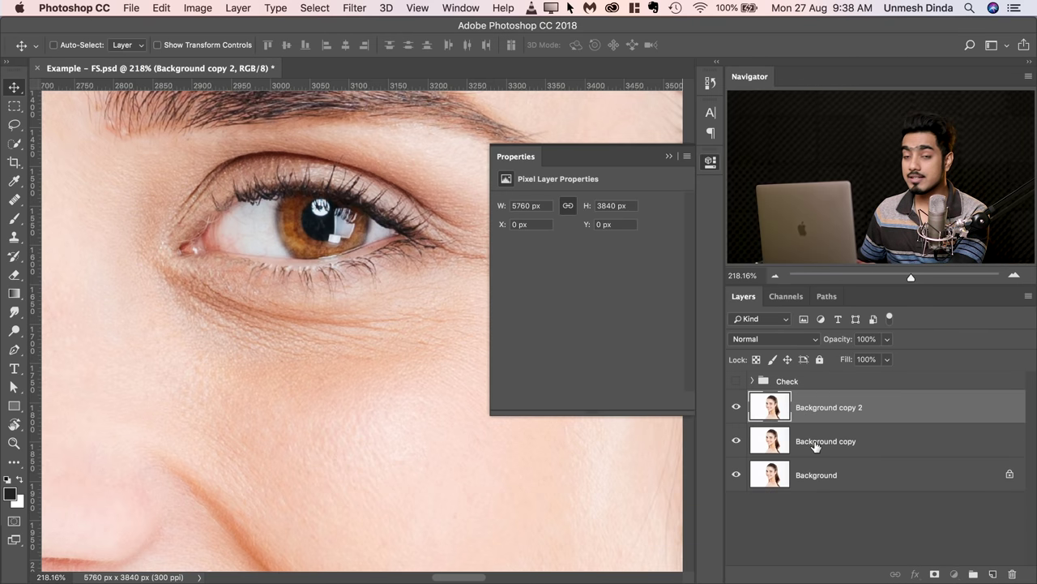
# Rename the lower Background copy as Color and the upper copy as Texture
pyautogui.doubleClick(816, 441)
pyautogui.write('Colo')
pyautogui.press('Return')
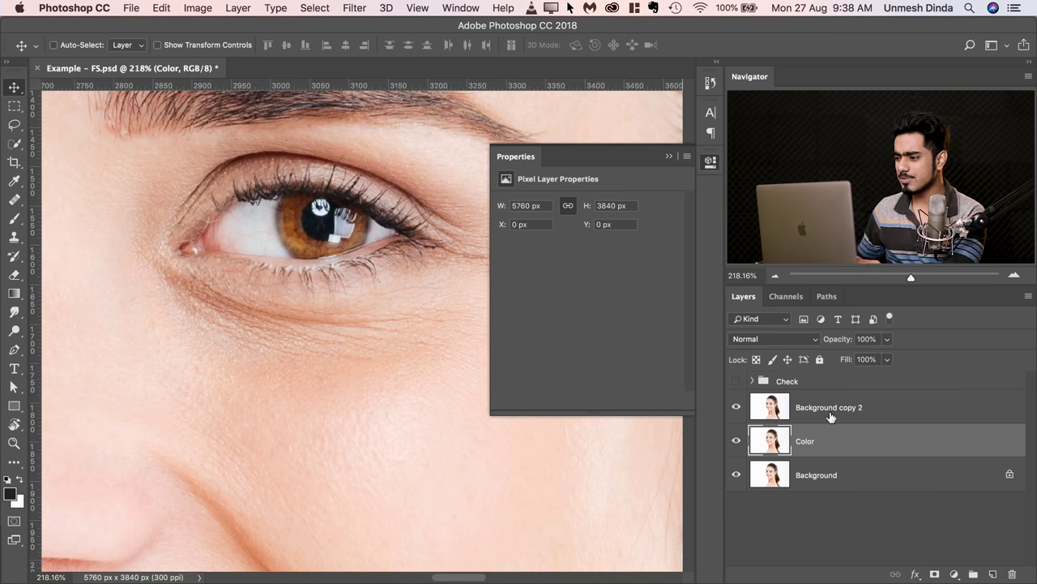
pyautogui.doubleClick(833, 407)
pyautogui.write('Texture')
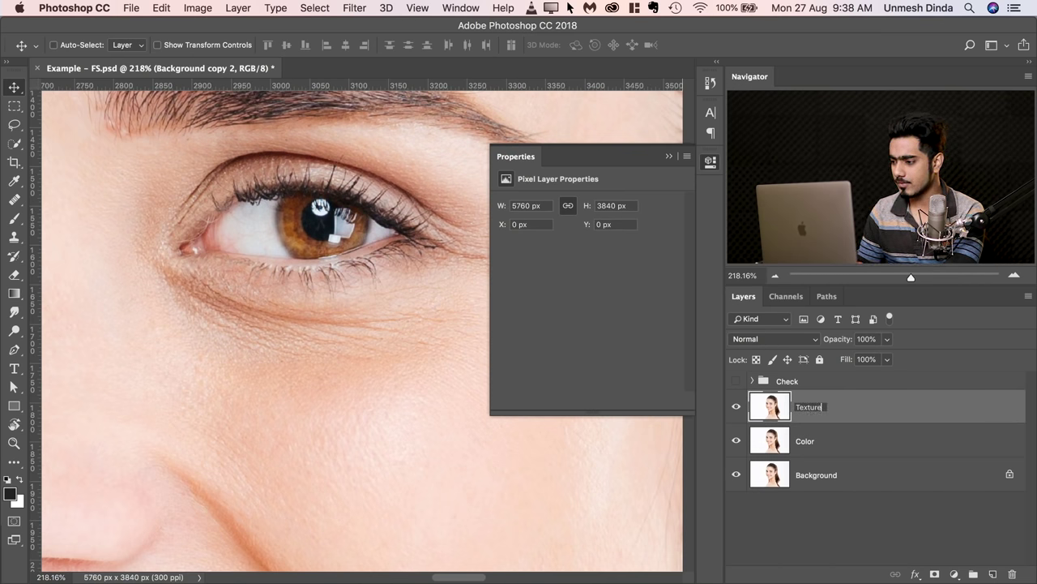
pyautogui.press('Return')
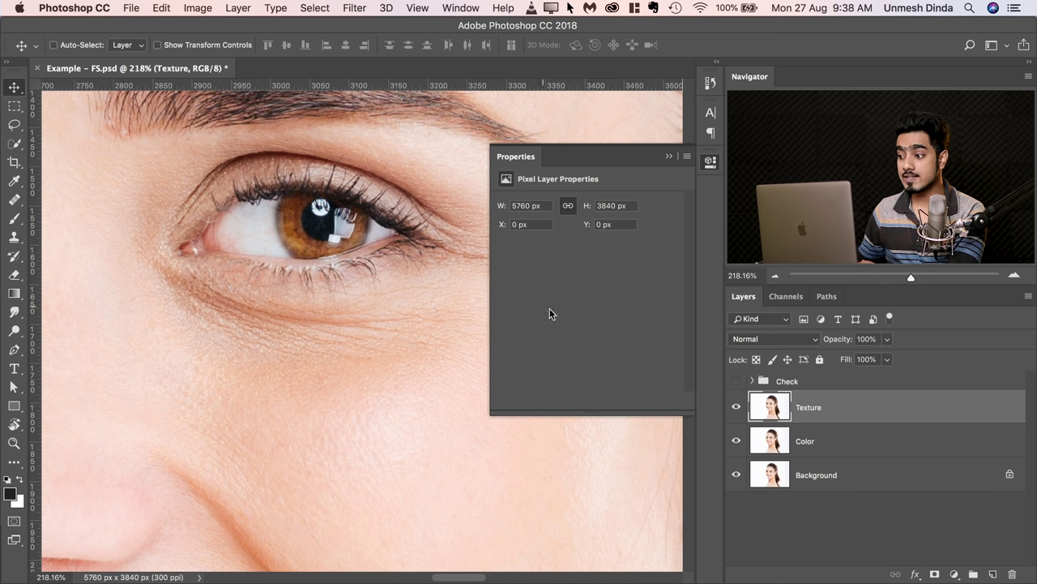
# Hide the Texture layer and make the Color layer active
pyautogui.click(736, 408)
pyautogui.click(799, 440)
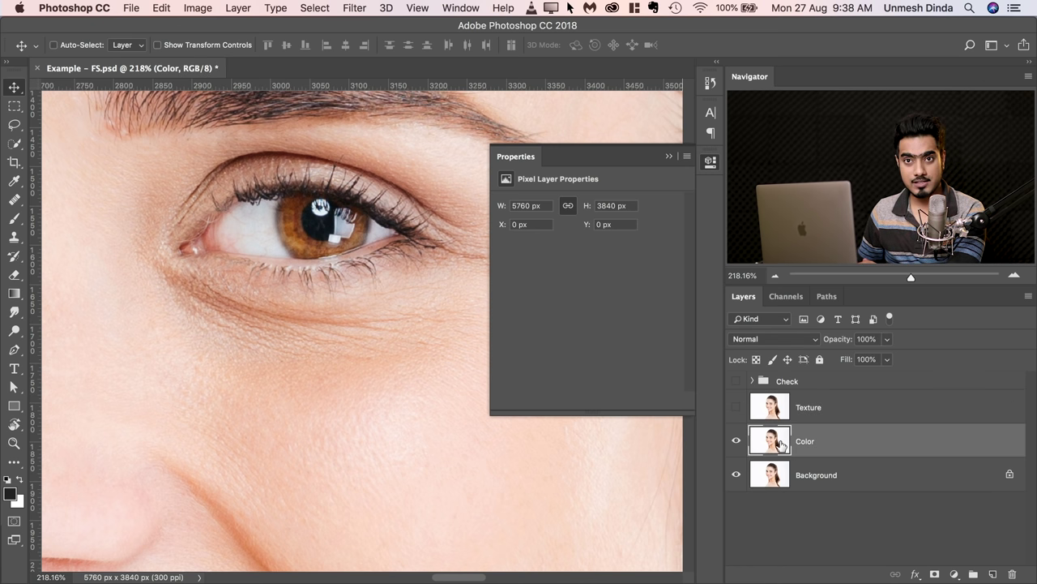
pyautogui.click(356, 16)
pyautogui.moveTo(388, 179)
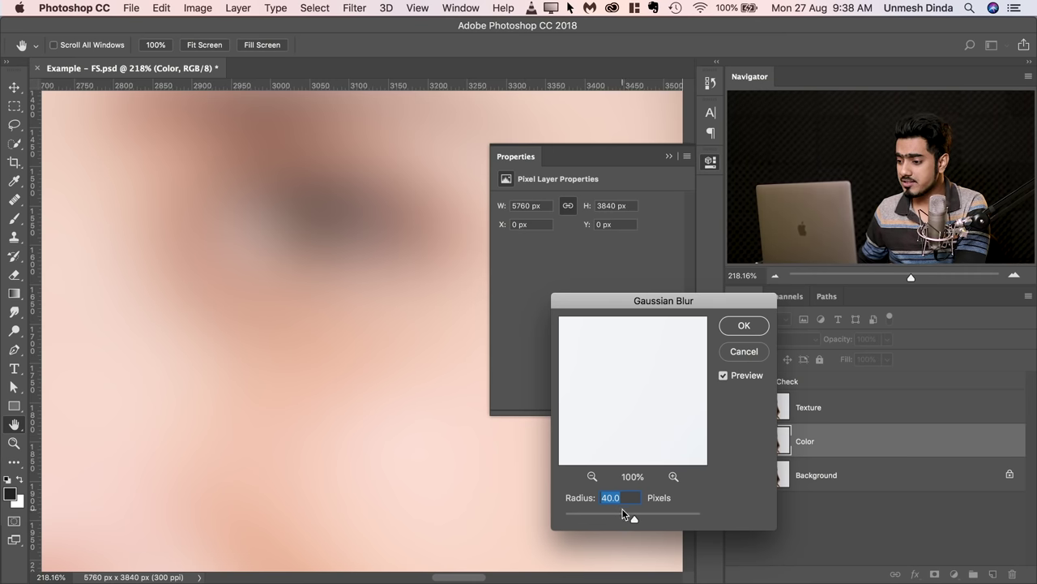
pyautogui.moveTo(623, 512); pyautogui.dragTo(539, 519)
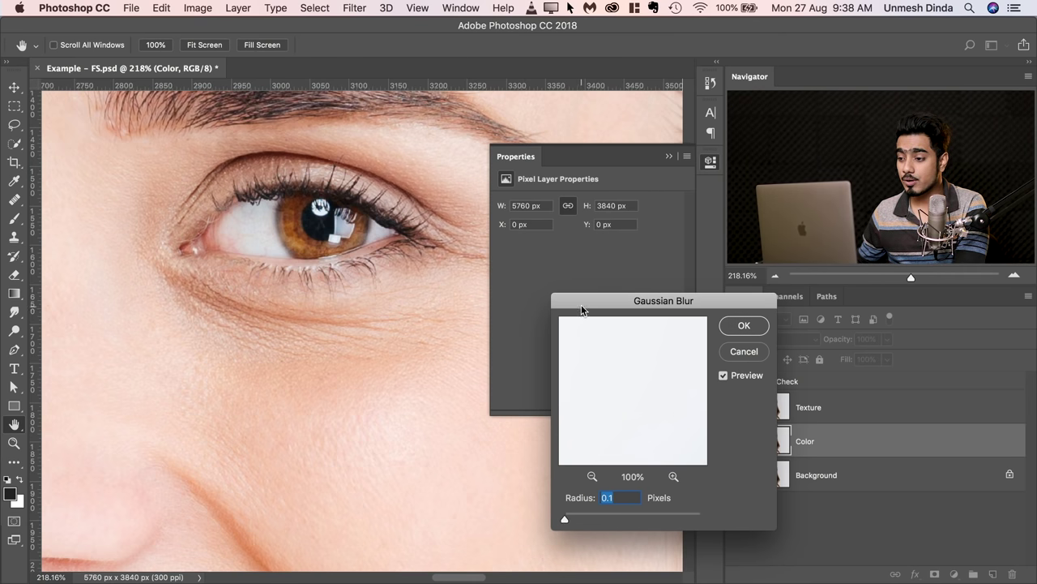
pyautogui.moveTo(592, 303); pyautogui.dragTo(544, 280)
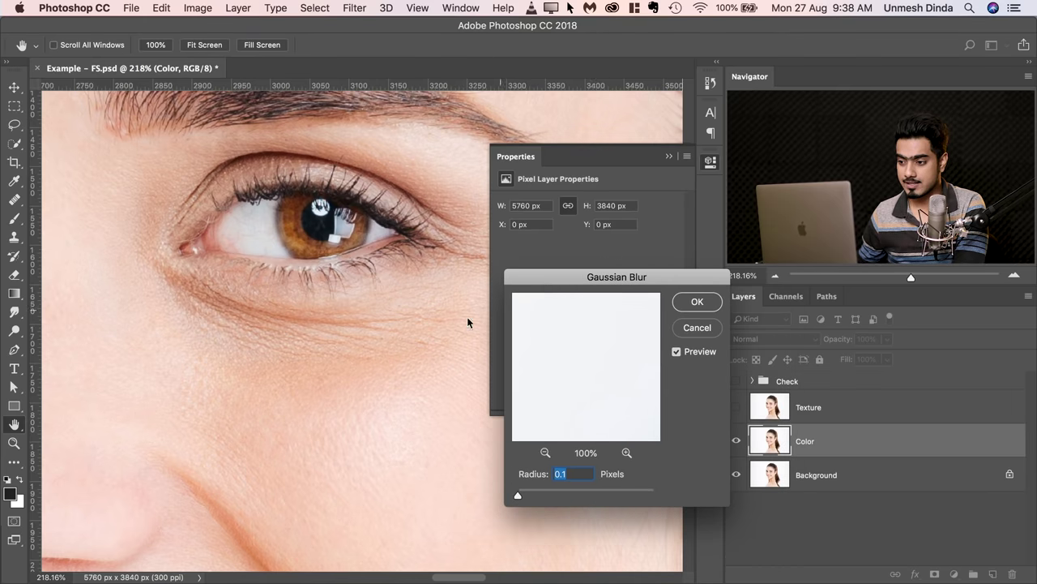
pyautogui.click(289, 346)
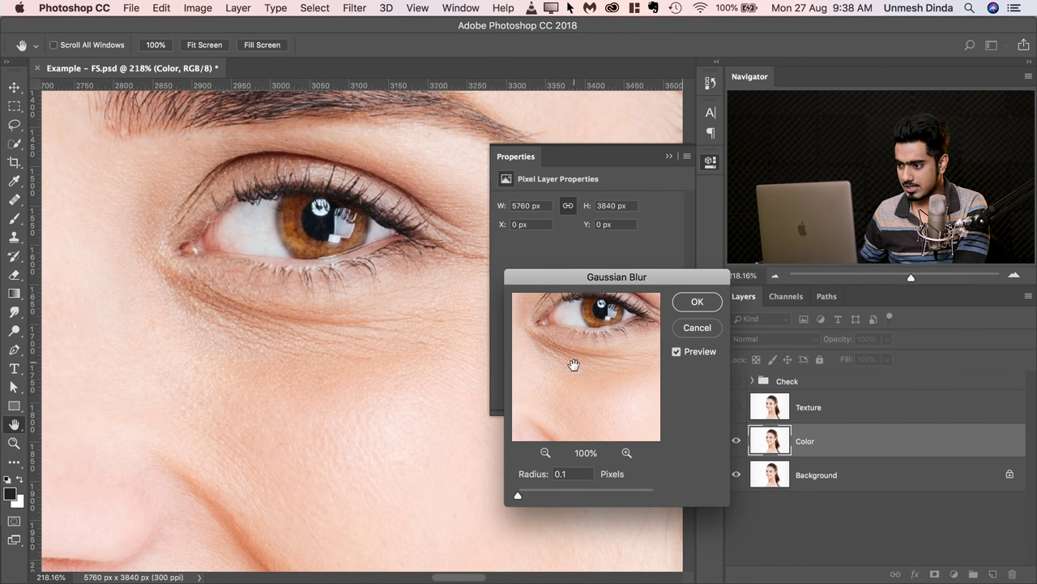
pyautogui.click(626, 452)
pyautogui.click(626, 452)
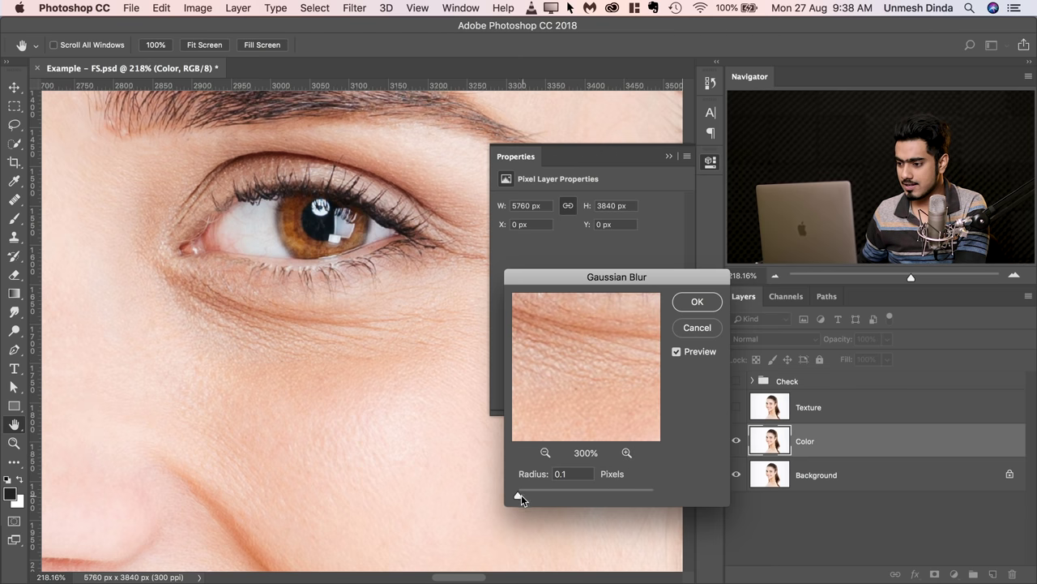
pyautogui.moveTo(524, 495); pyautogui.dragTo(532, 497)
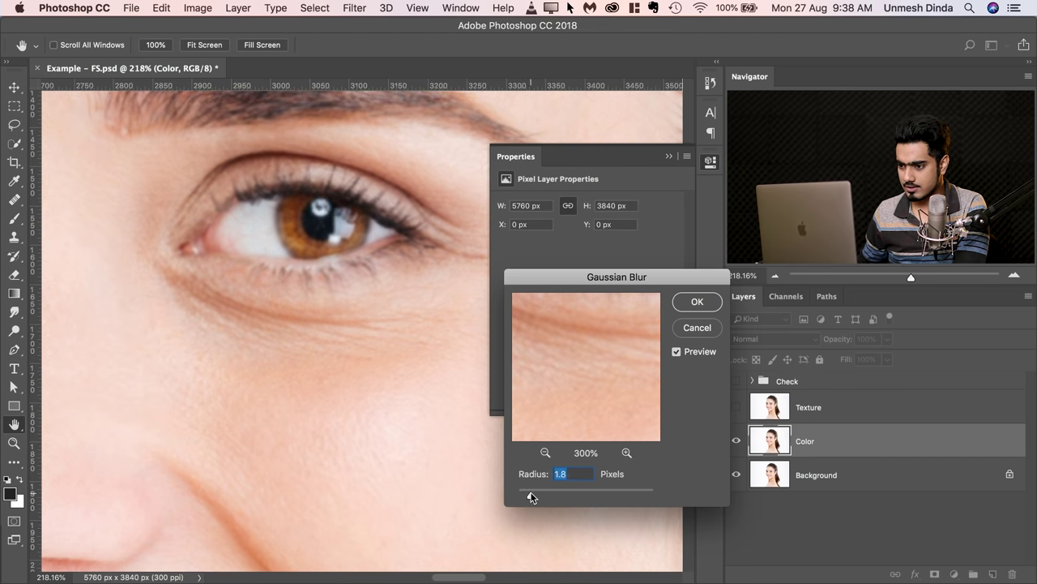
pyautogui.click(349, 431)
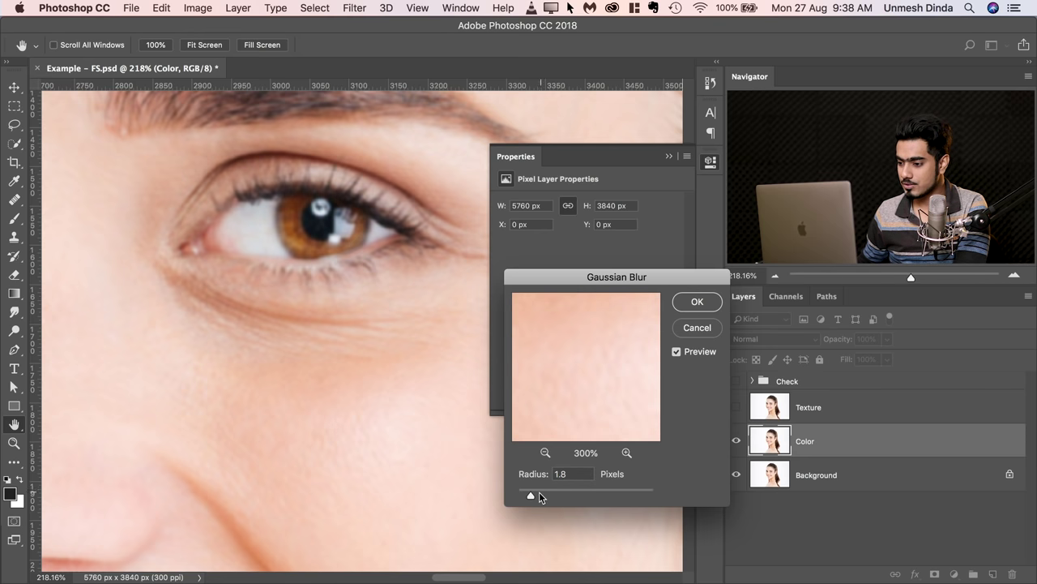
pyautogui.moveTo(537, 497); pyautogui.dragTo(538, 499)
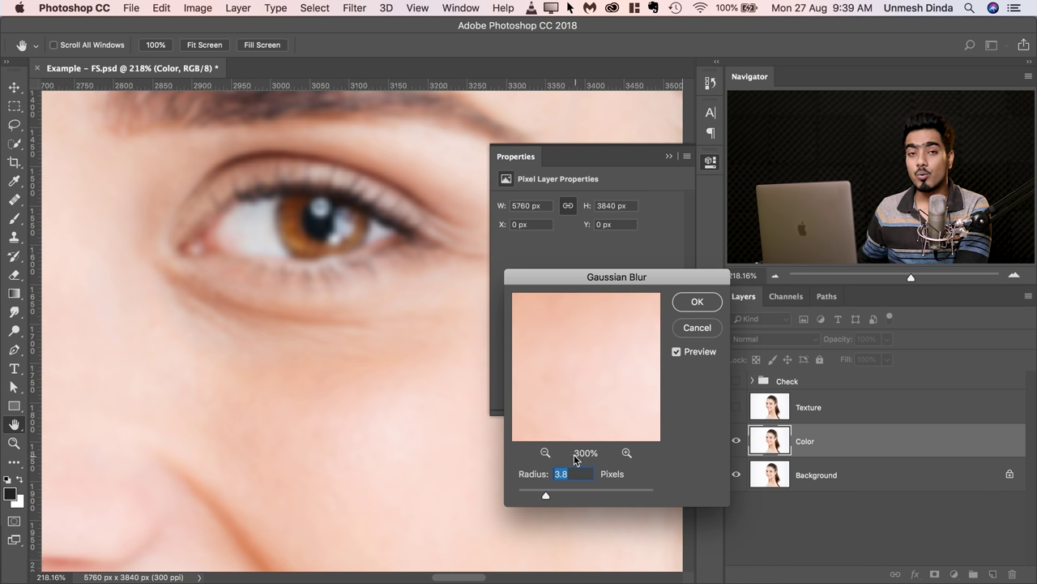
pyautogui.moveTo(616, 276); pyautogui.dragTo(556, 263)
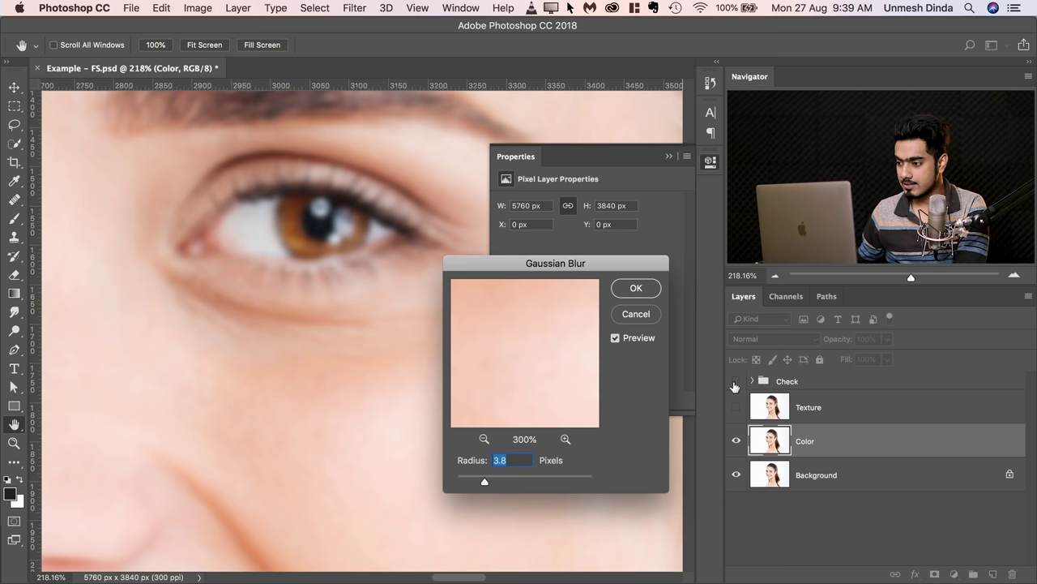
pyautogui.click(636, 314)
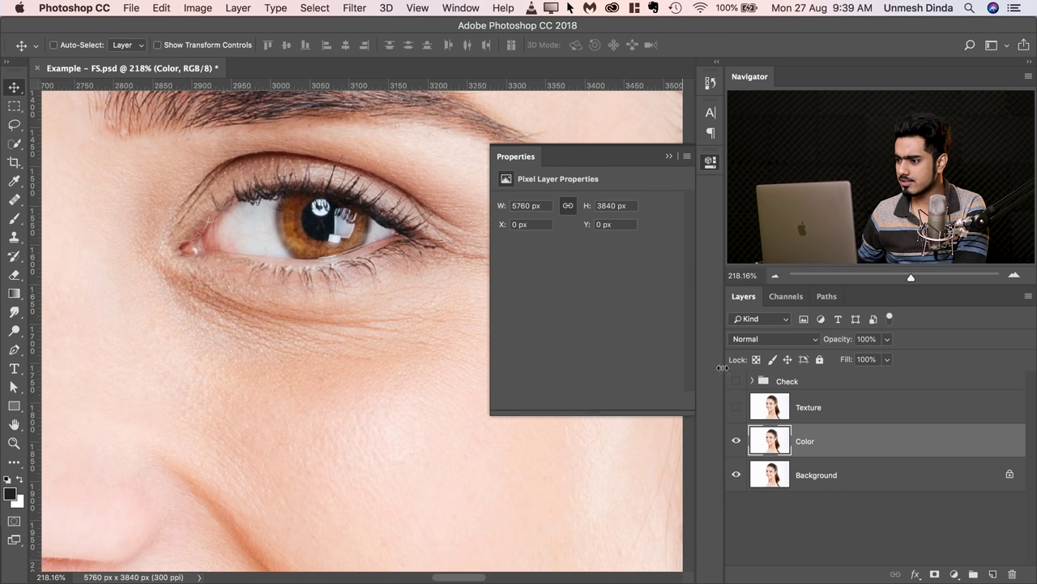
# Show the Check group and apply a Gaussian Blur to the Color layer that smooths away the skin texture
pyautogui.click(737, 382)
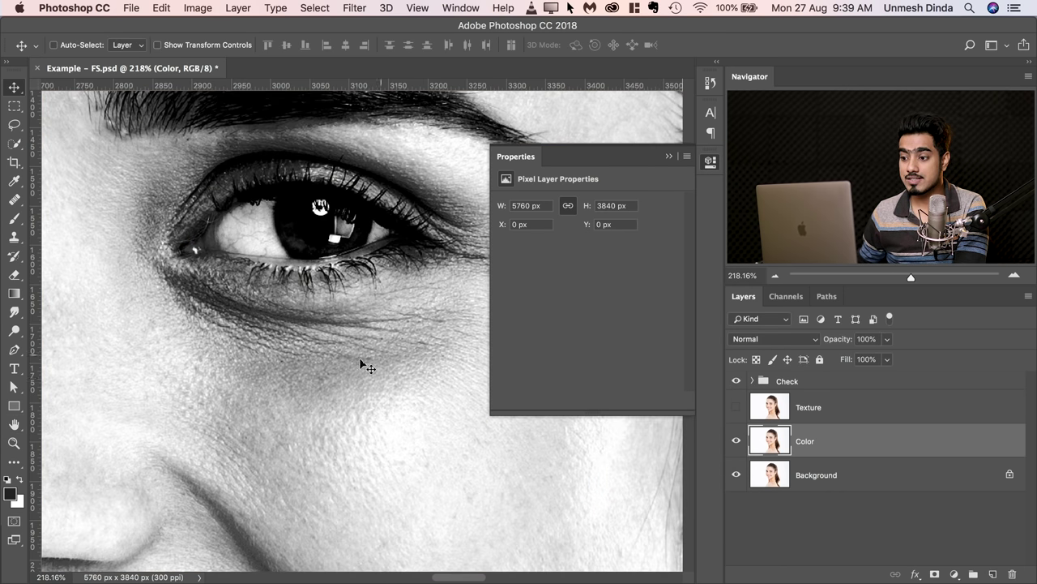
pyautogui.click(351, 11)
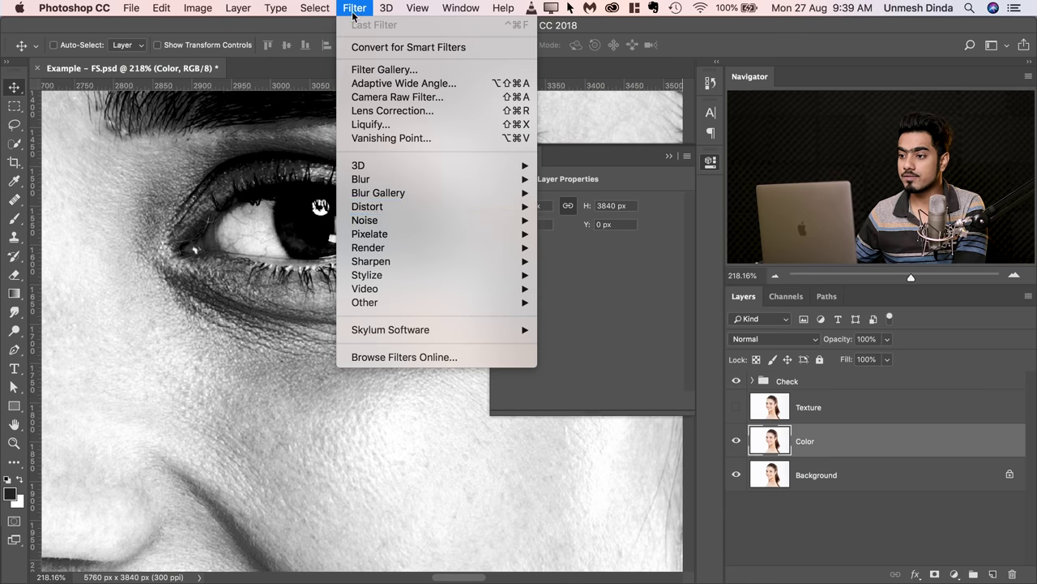
pyautogui.moveTo(430, 178)
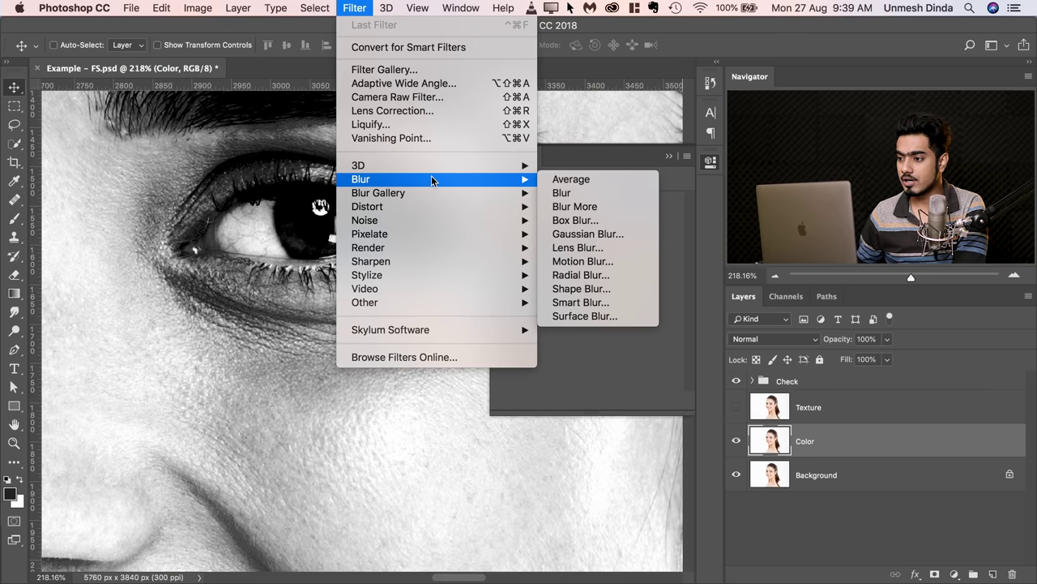
pyautogui.click(572, 234)
pyautogui.moveTo(496, 483)
pyautogui.mouseDown()
pyautogui.moveTo(472, 483)
pyautogui.moveTo(488, 483)
pyautogui.mouseUp()
pyautogui.click(417, 451)
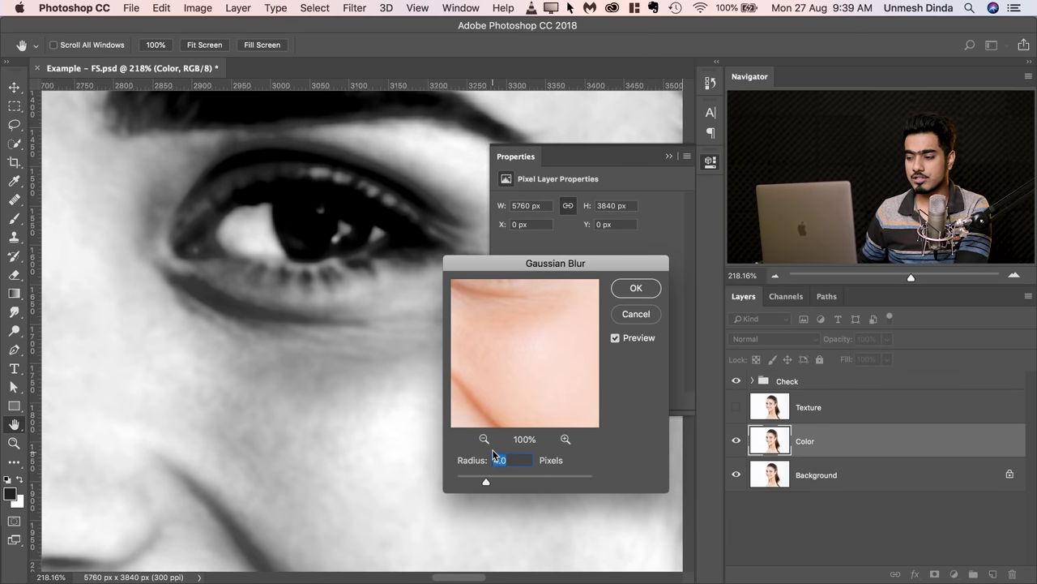
pyautogui.click(633, 289)
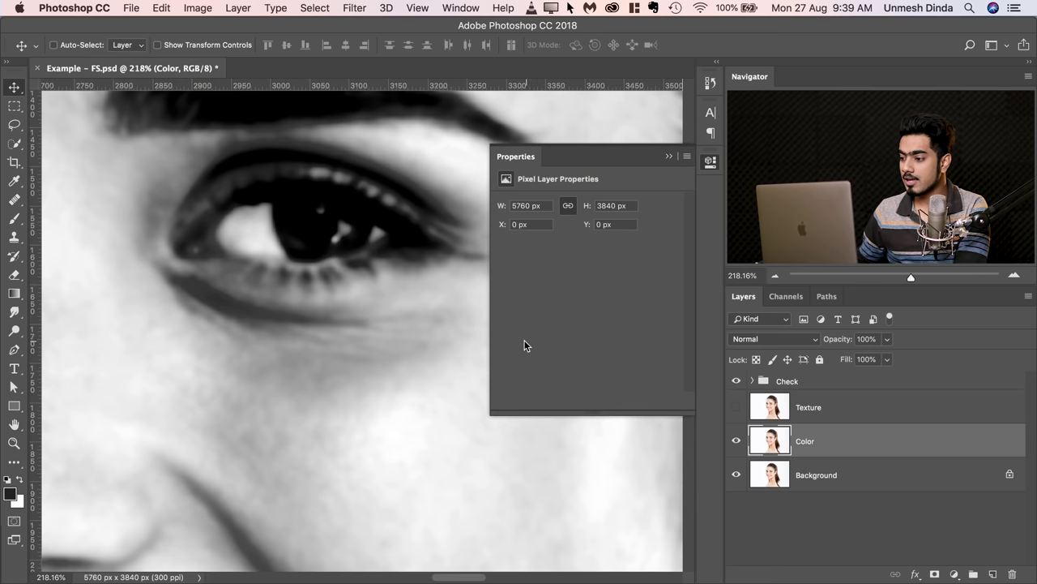
# Hide the Check group, then make the Texture layer active and visible
pyautogui.click(737, 381)
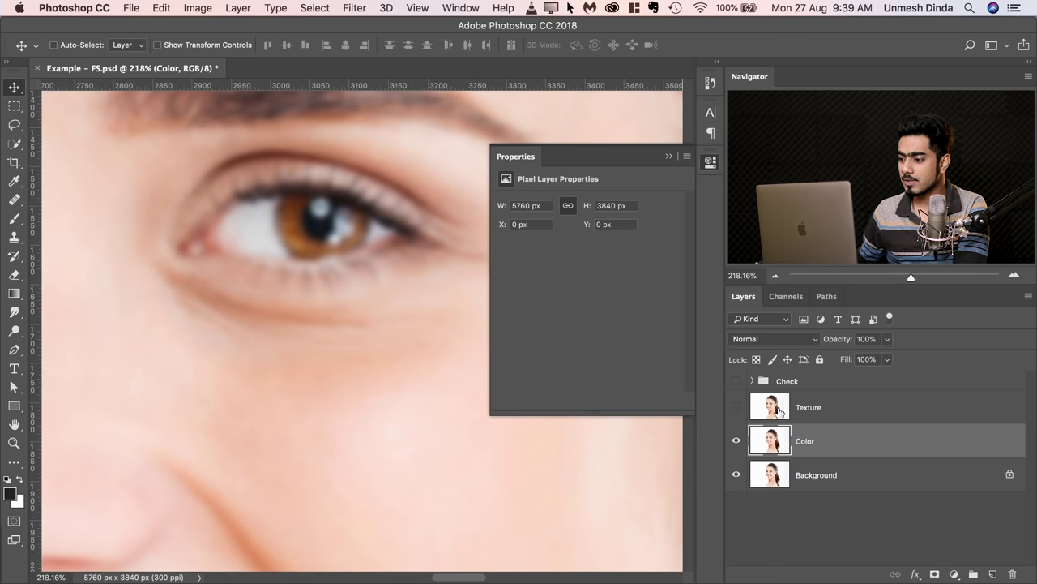
pyautogui.click(804, 407)
pyautogui.click(736, 407)
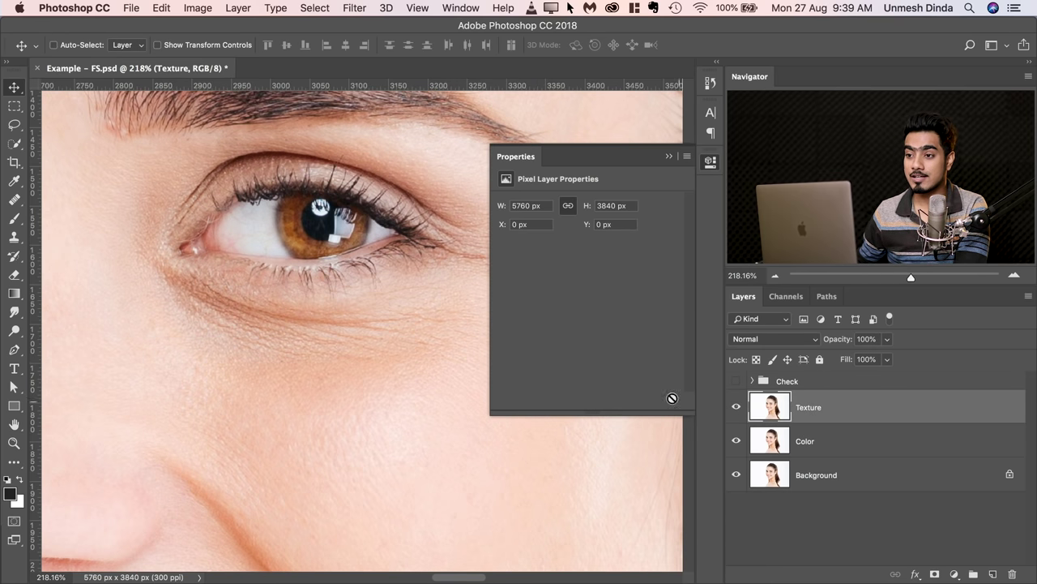
# Start Apply Image on the Texture layer with the Color layer as its source and Subtract as the blending
pyautogui.click(207, 8)
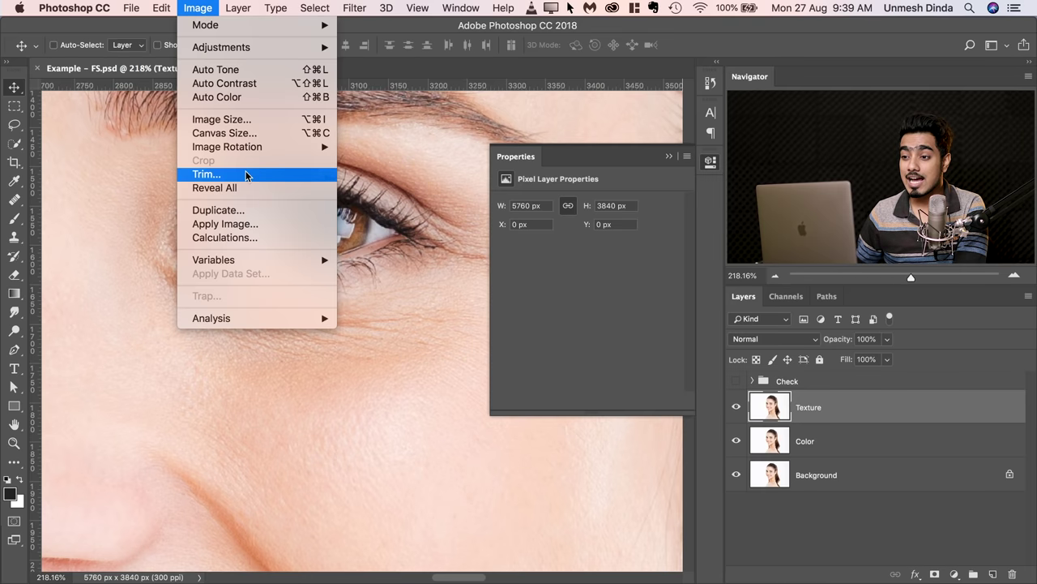
pyautogui.click(267, 224)
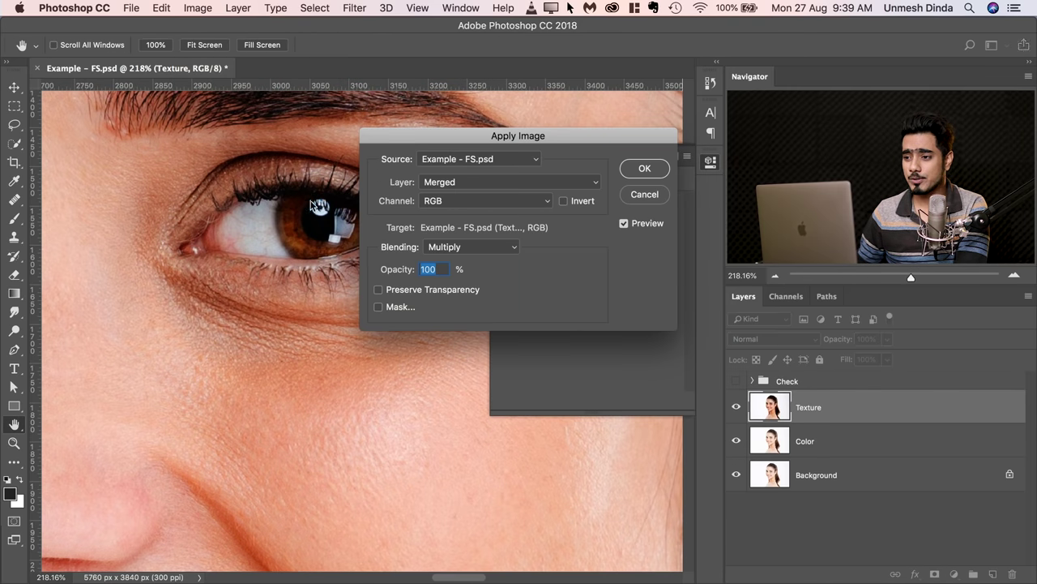
pyautogui.moveTo(470, 138); pyautogui.dragTo(381, 133)
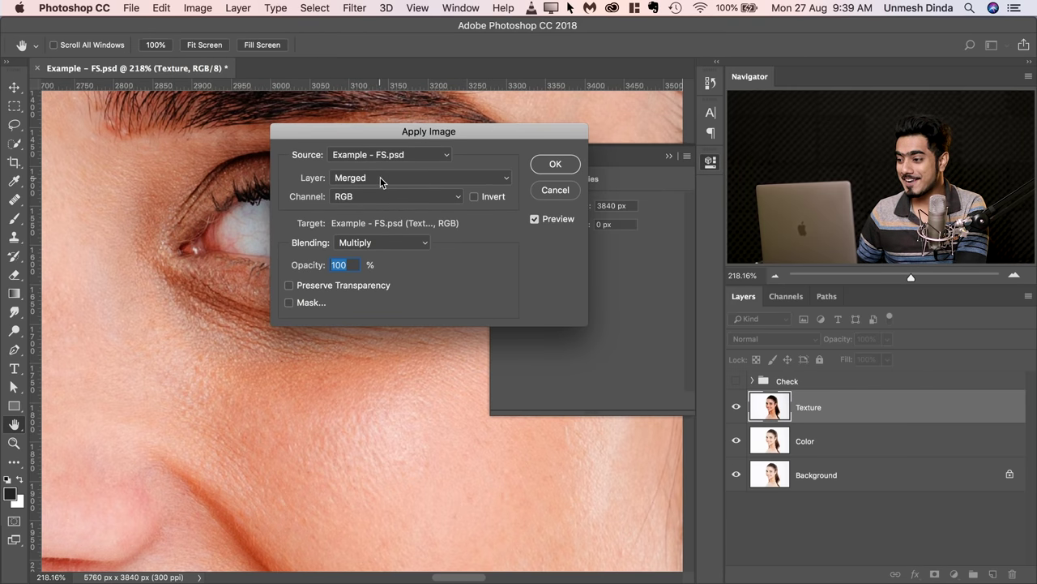
pyautogui.click(380, 178)
pyautogui.click(362, 237)
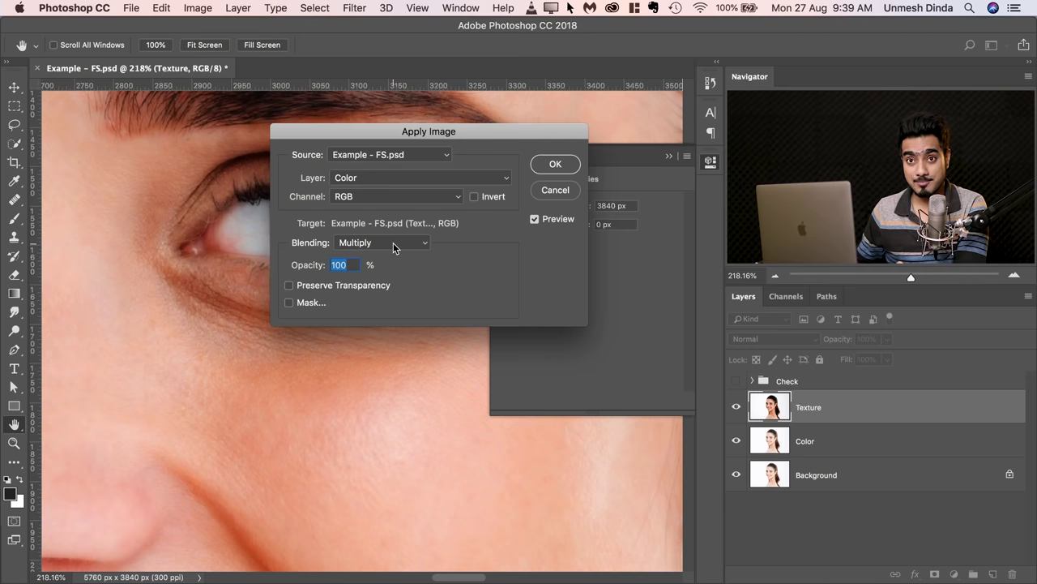
pyautogui.click(395, 243)
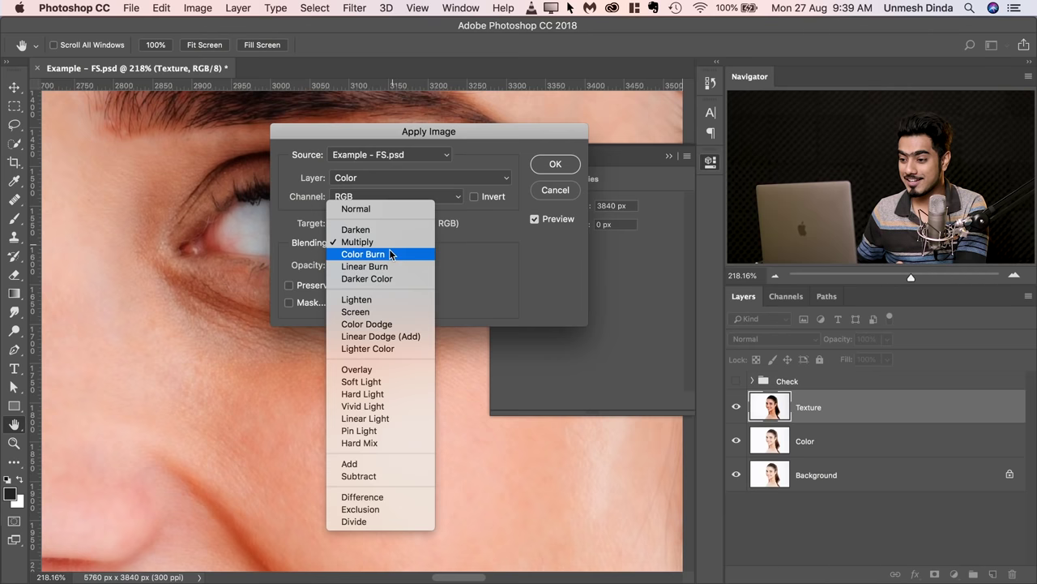
pyautogui.click(381, 476)
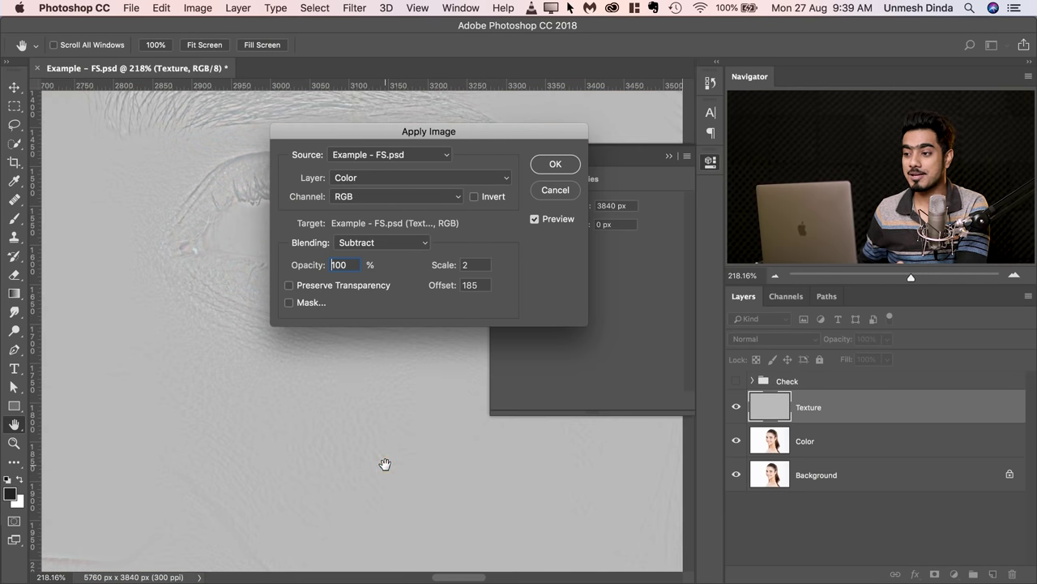
# Apply the subtraction with scale 2 and offset 128, and set the Texture layer's blend mode to Linear Light
pyautogui.click(440, 280)
pyautogui.write('12')
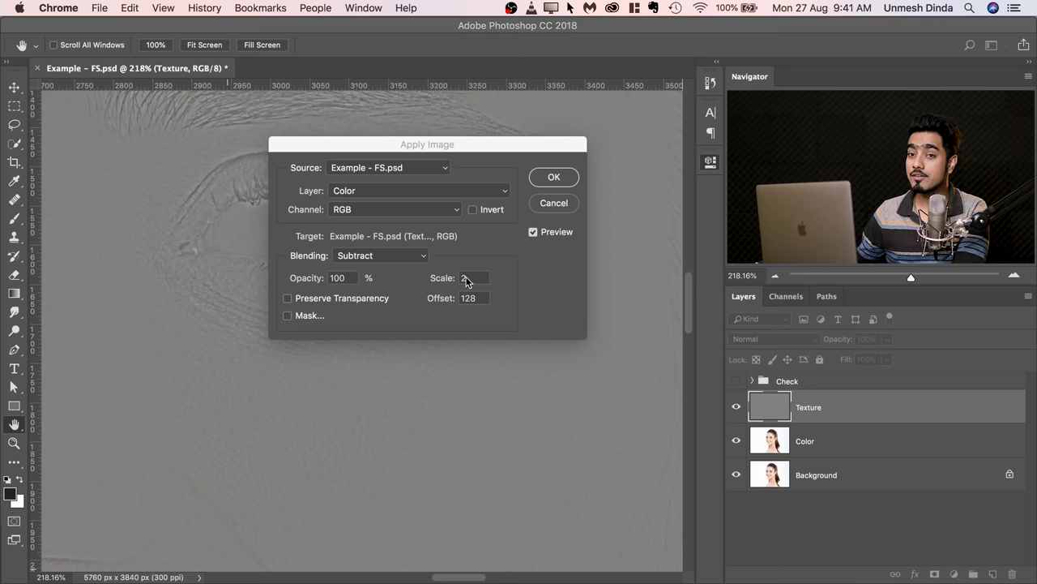
pyautogui.click(555, 179)
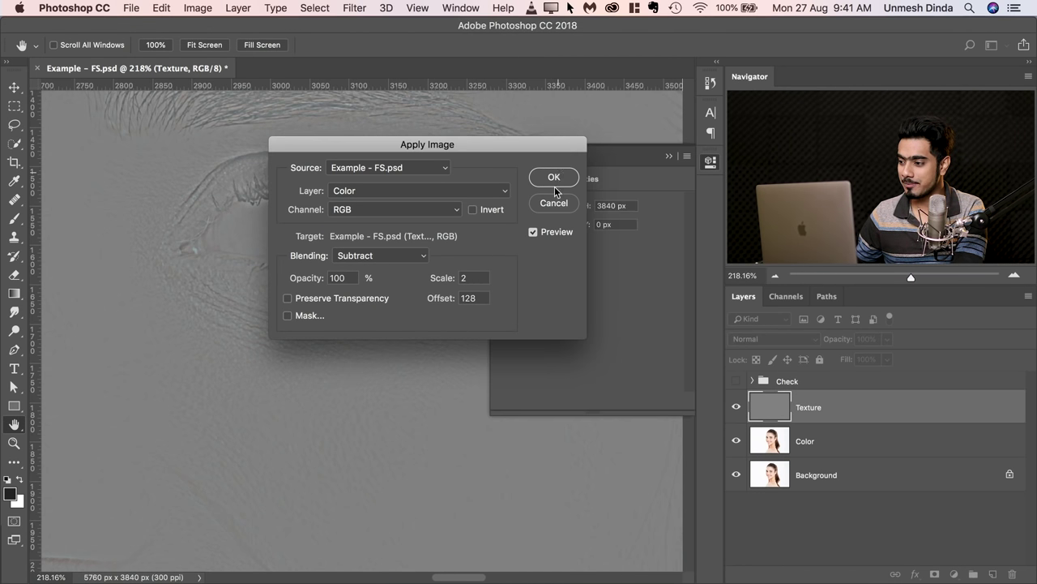
pyautogui.click(555, 179)
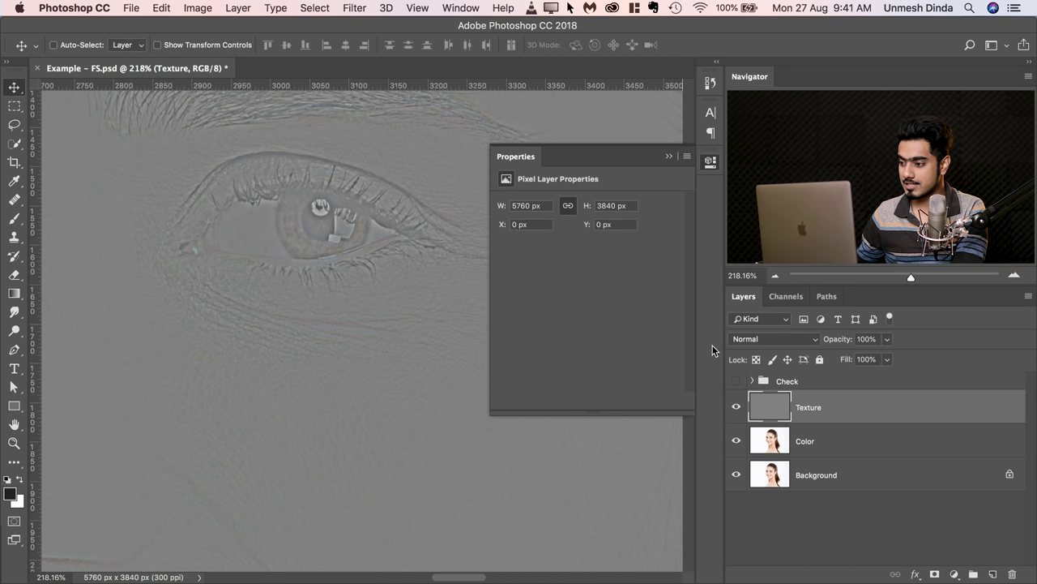
pyautogui.click(758, 343)
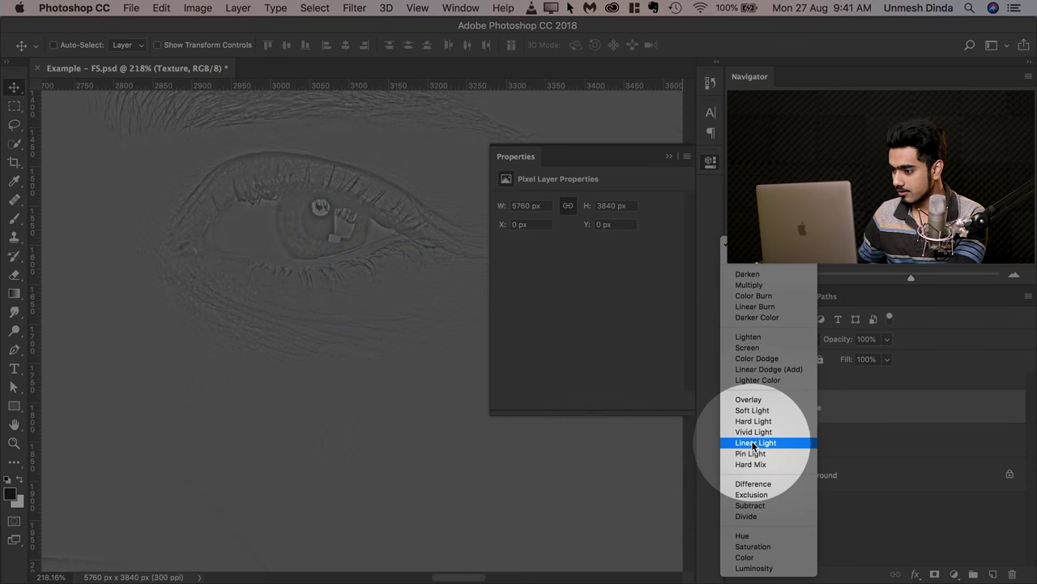
pyautogui.click(753, 442)
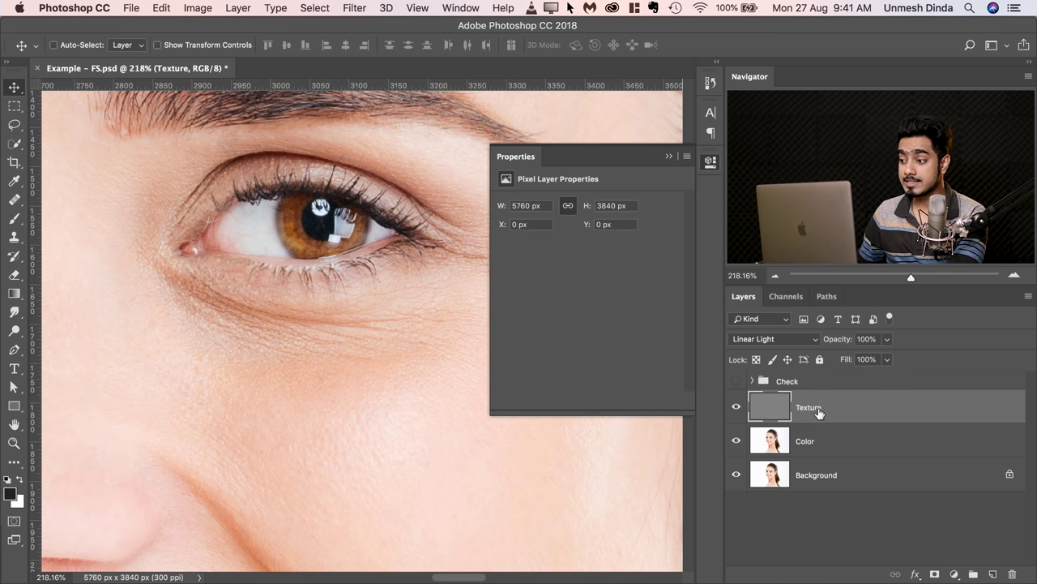
# Group the Texture and Color layers together and name the group FS
pyautogui.press('super')
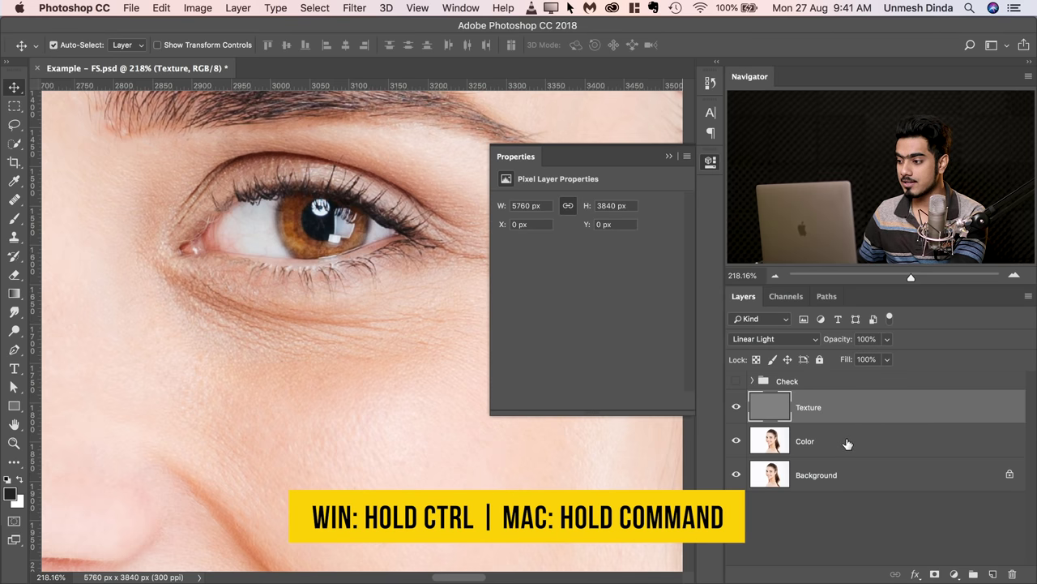
pyautogui.keyDown('super'); pyautogui.click(847, 444); pyautogui.keyUp('super')
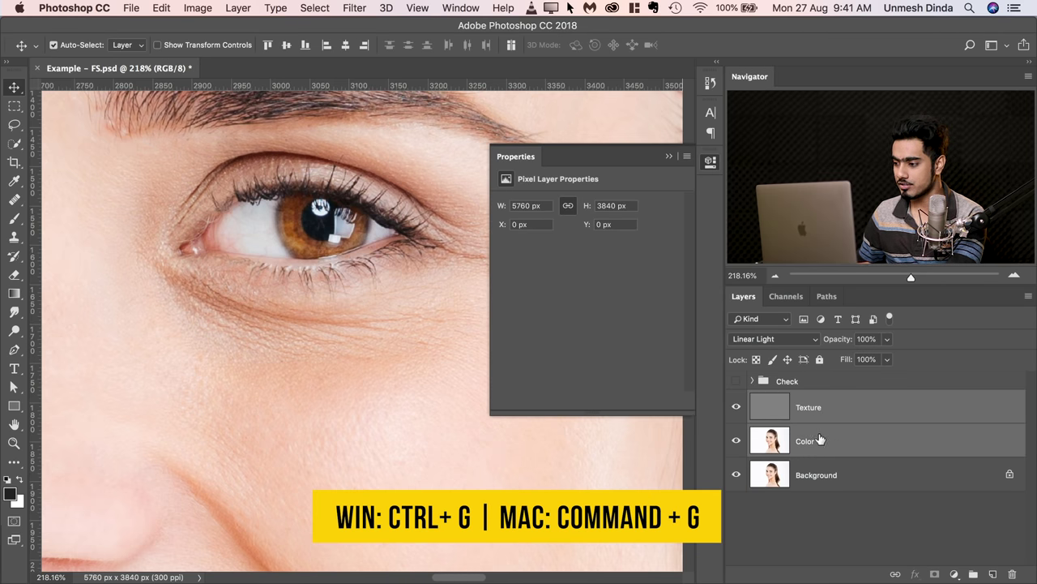
pyautogui.press('super+g')
pyautogui.doubleClick(798, 399)
pyautogui.write('FS')
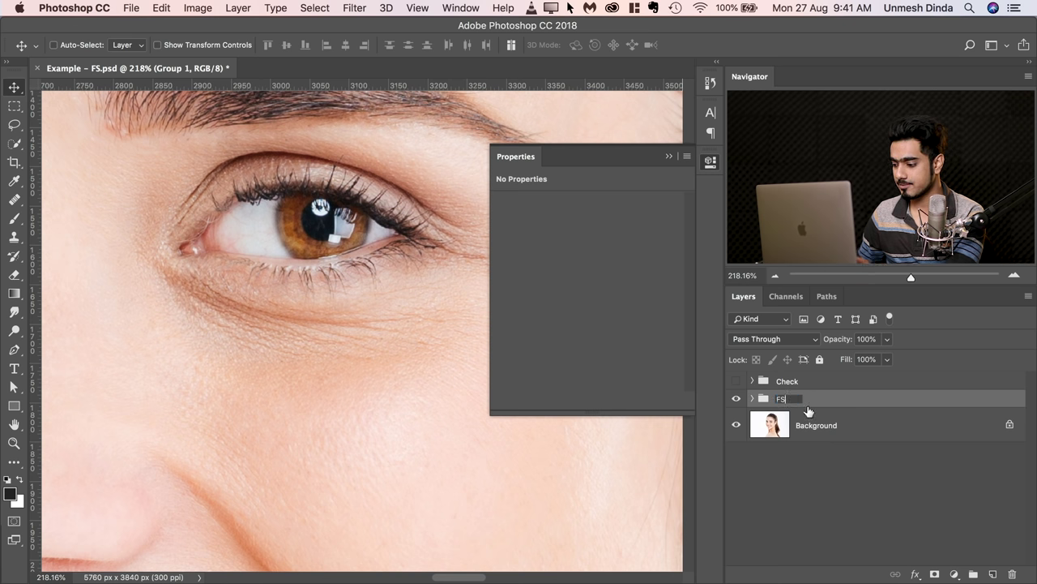
pyautogui.press('Return')
# Compare the image with the FS group hidden and shown, and expand the group to view its layers
pyautogui.click(736, 399)
pyautogui.click(737, 400)
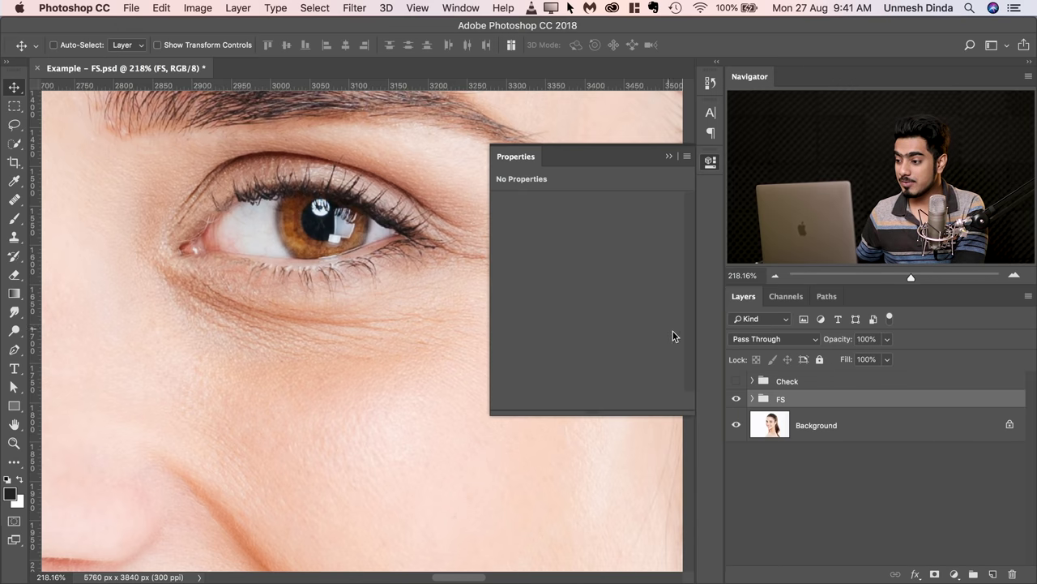
pyautogui.click(753, 399)
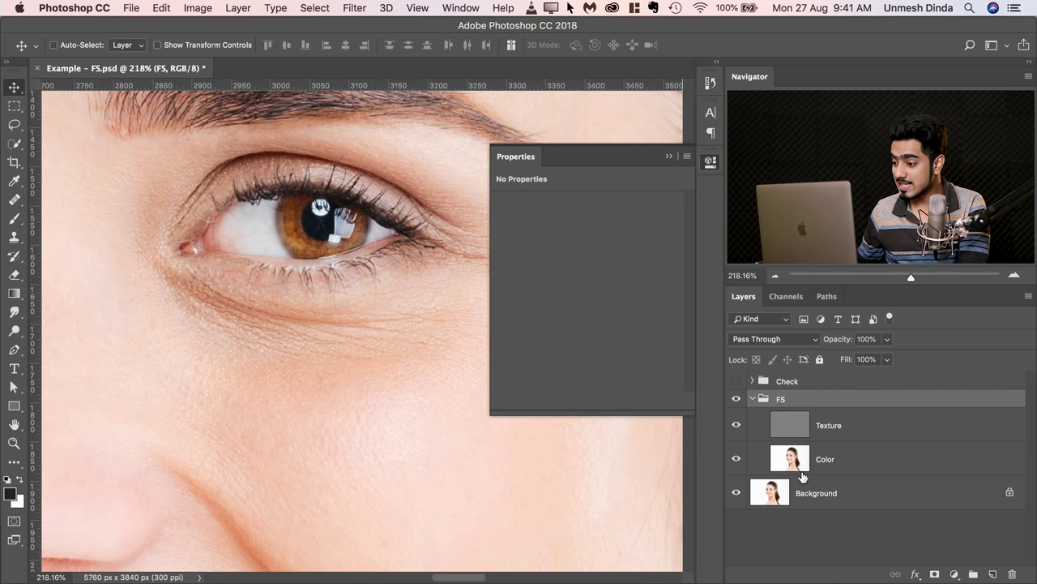
pyautogui.click(736, 398)
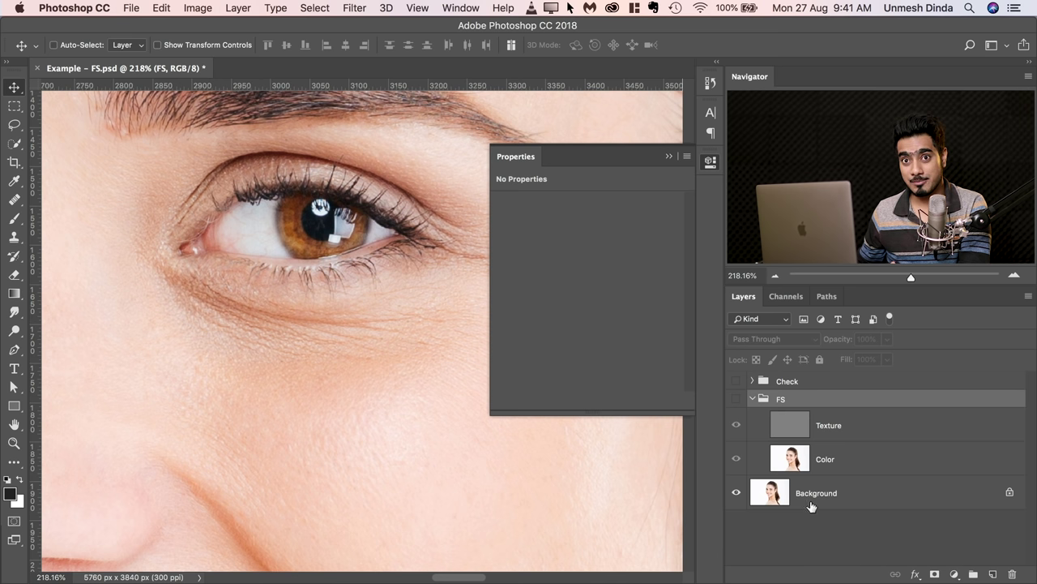
pyautogui.click(736, 400)
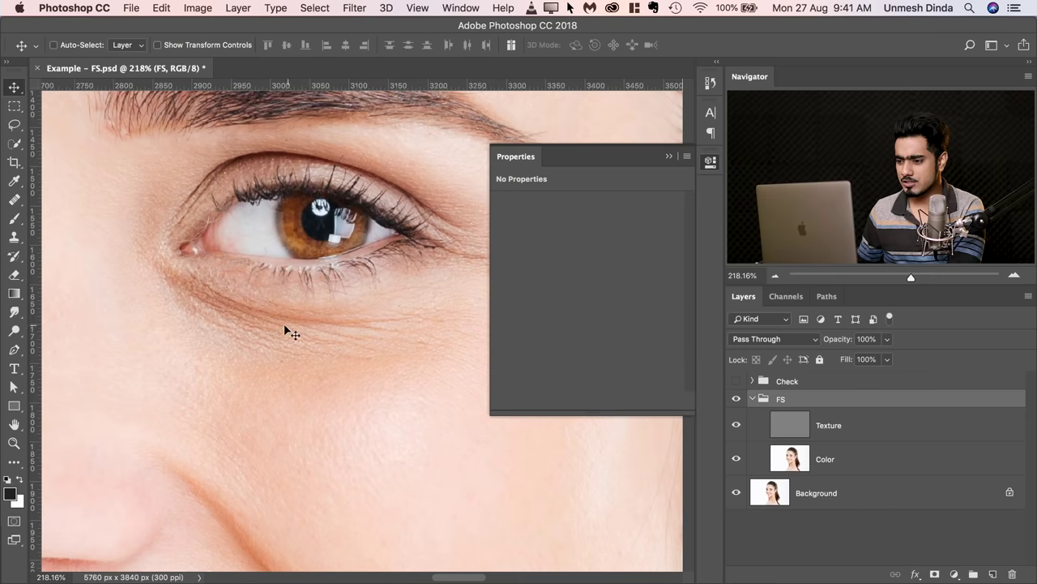
# Add a new empty layer directly above the Color layer inside the FS group
pyautogui.moveTo(280, 330); pyautogui.dragTo(362, 339)
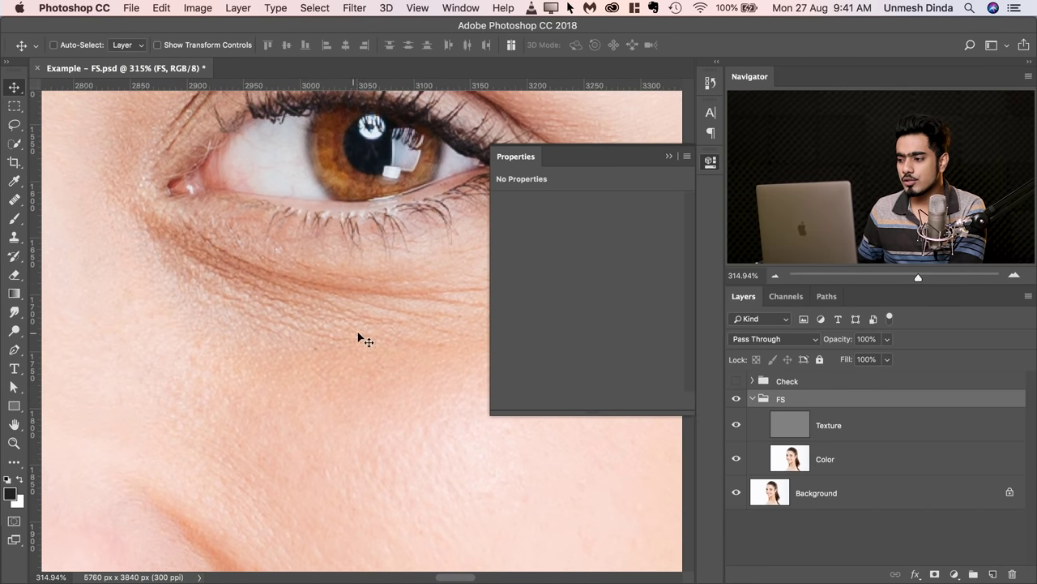
pyautogui.click(867, 460)
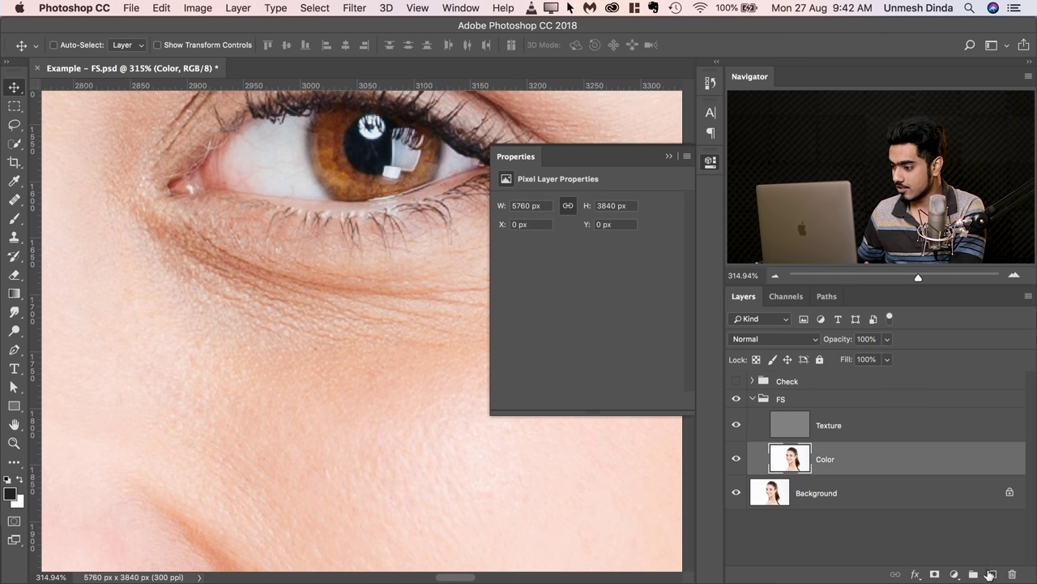
pyautogui.click(994, 574)
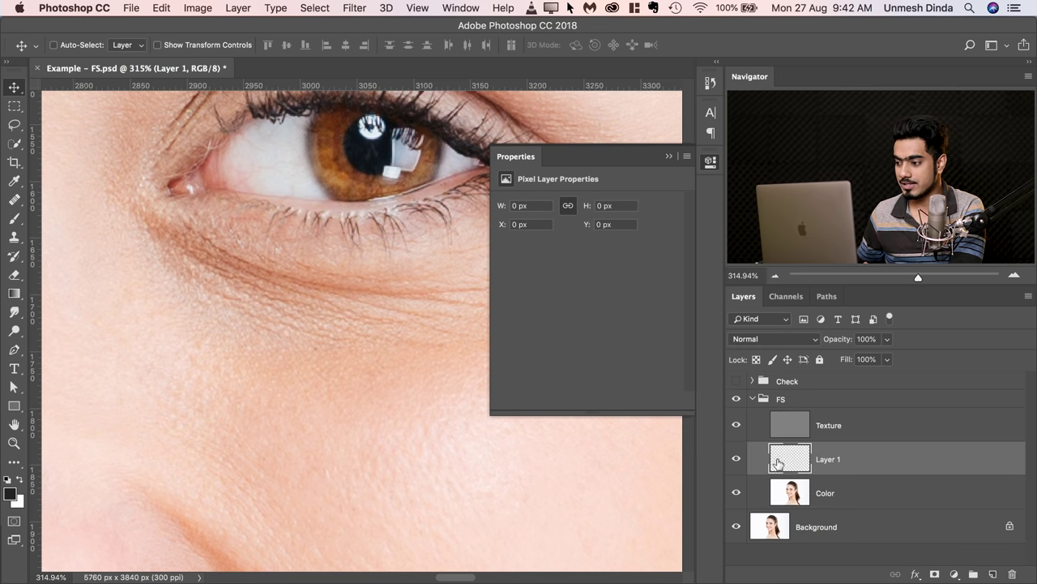
# Show the Check group over the under-eye area and collapse the layer properties covering the image
pyautogui.scroll(4, 365, 287)
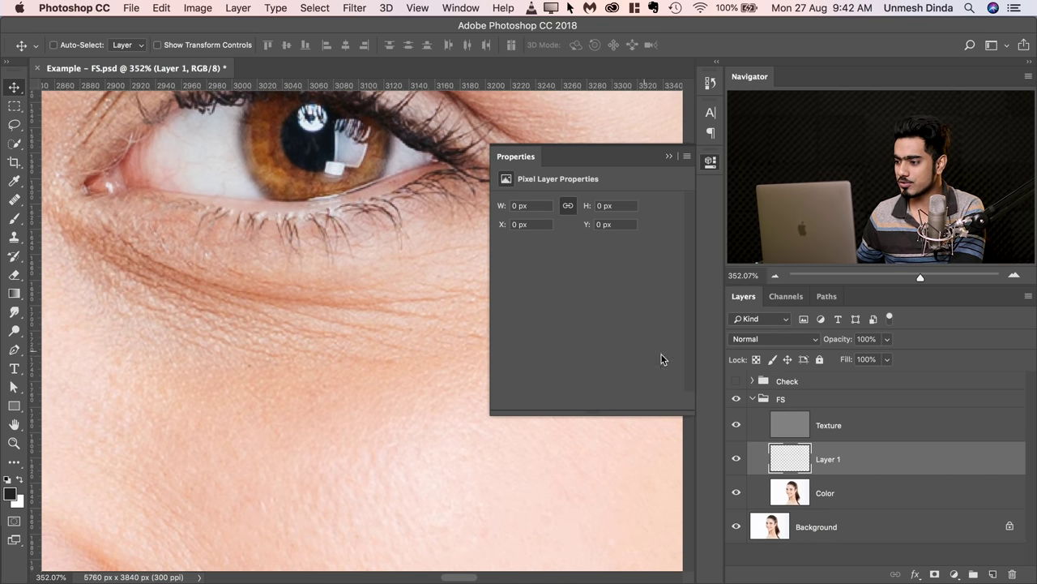
pyautogui.click(736, 381)
pyautogui.hscroll(5, 308, 324)
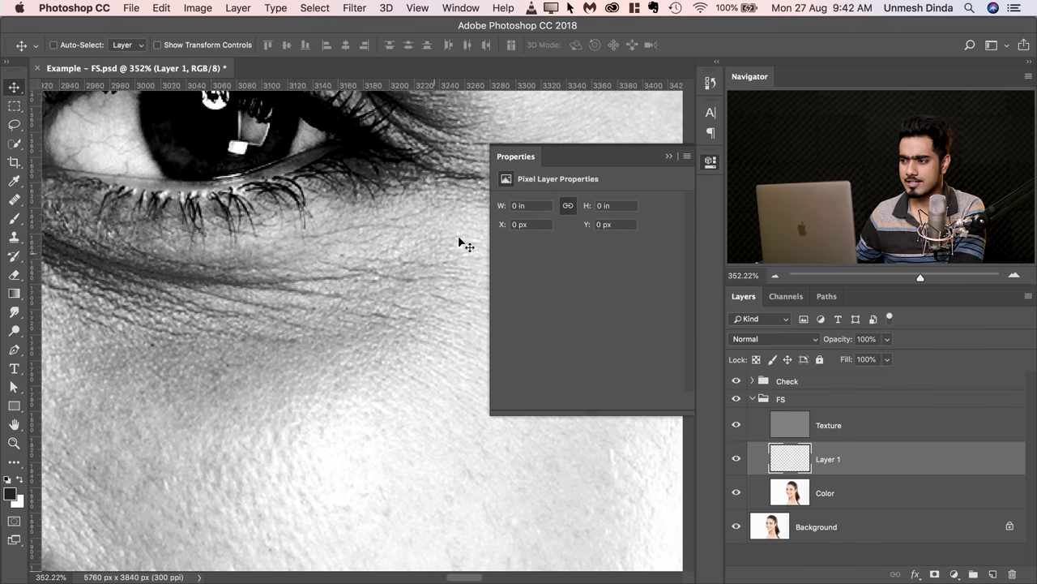
pyautogui.click(668, 156)
pyautogui.moveTo(442, 243); pyautogui.dragTo(403, 243)
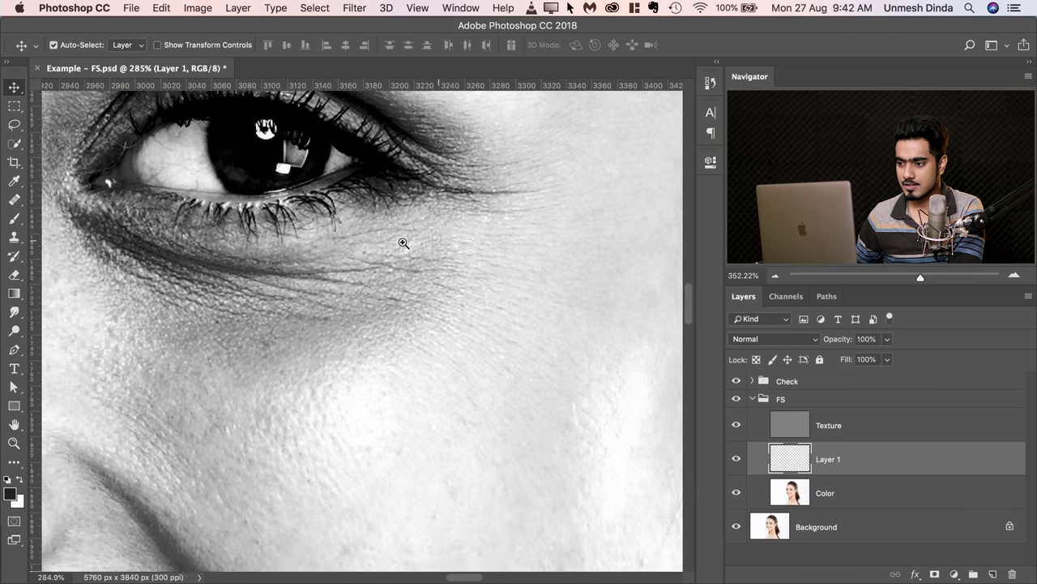
pyautogui.hscroll(-3, 397, 243)
# Set up the Brush tool with the Soft Round Pressure Opacity and Flow preset and 10% flow
pyautogui.click(14, 218)
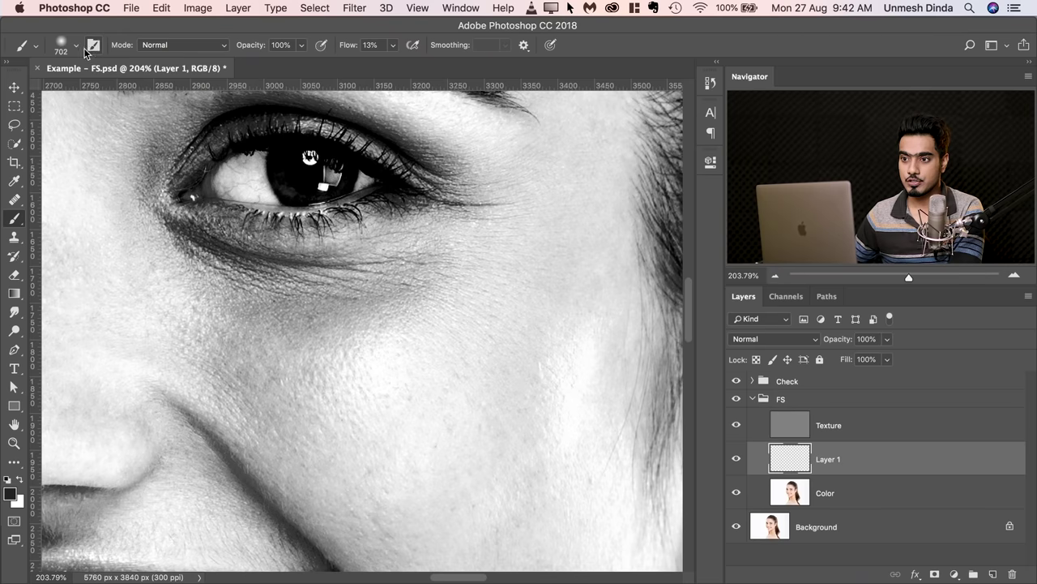
pyautogui.click(77, 45)
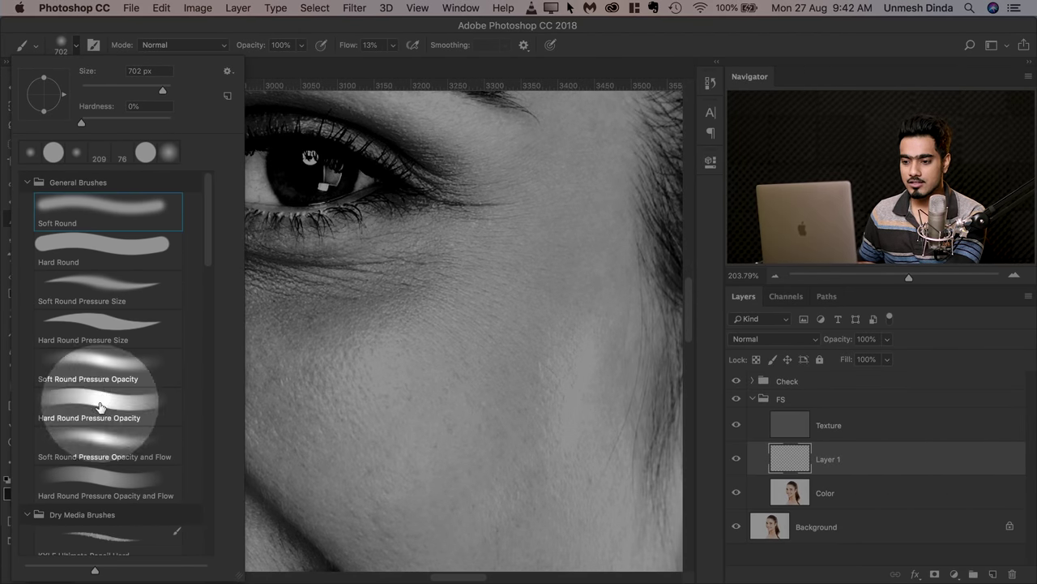
pyautogui.click(99, 445)
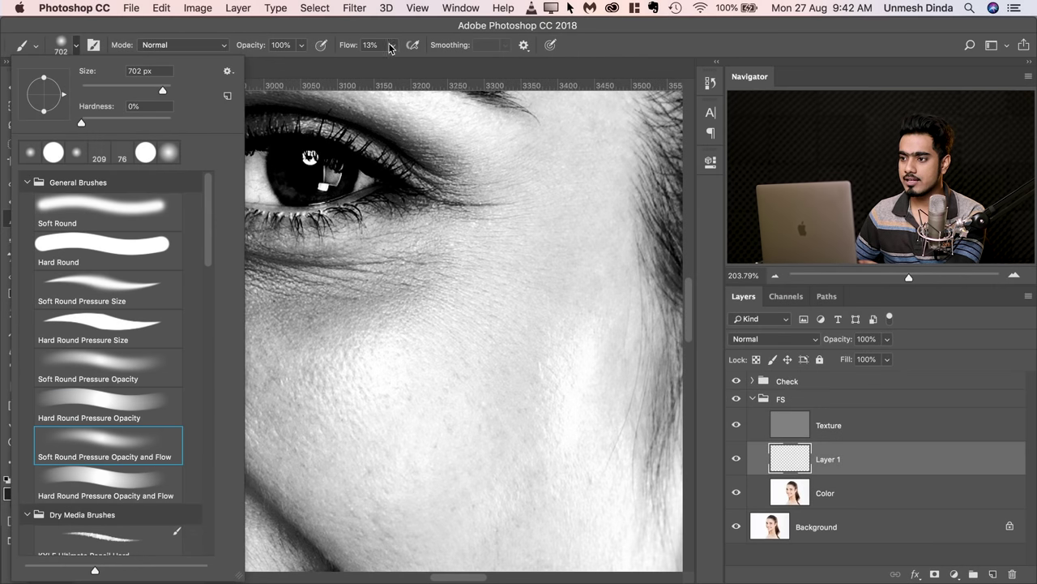
pyautogui.click(373, 46)
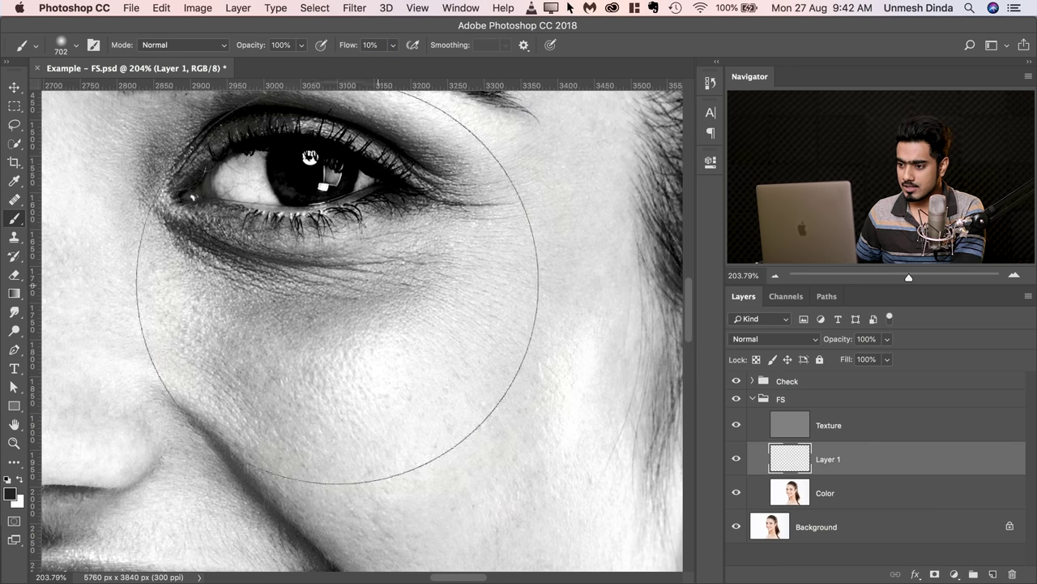
# Reduce the brush size to 83 px and set the Eyedropper to sample Current & Below with an 11 by 11 Average
pyautogui.moveTo(393, 310)
pyautogui.mouseDown()
pyautogui.moveTo(290, 308)
pyautogui.moveTo(341, 324)
pyautogui.moveTo(312, 341)
pyautogui.mouseUp()
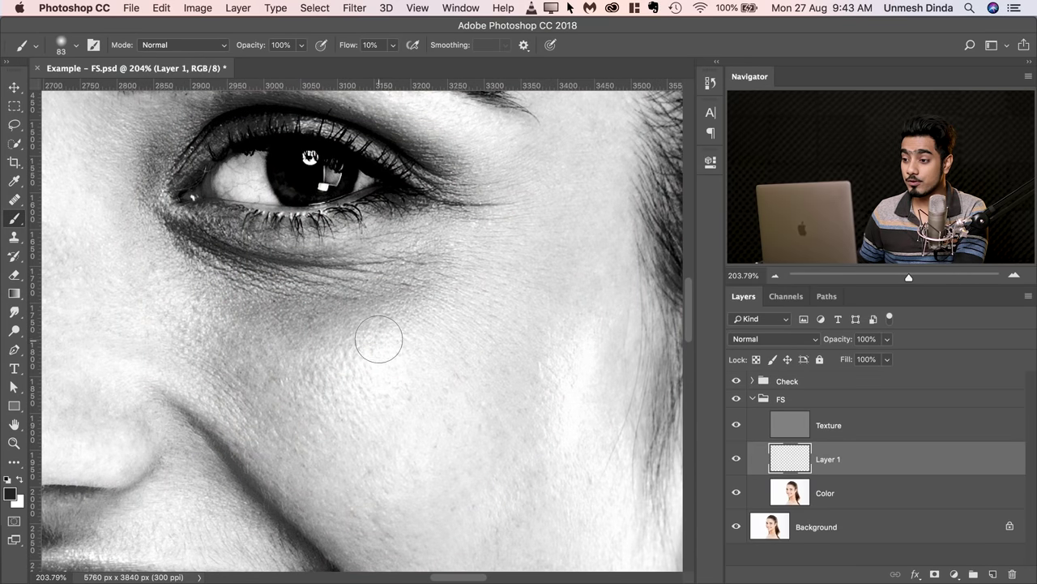
pyautogui.click(16, 182)
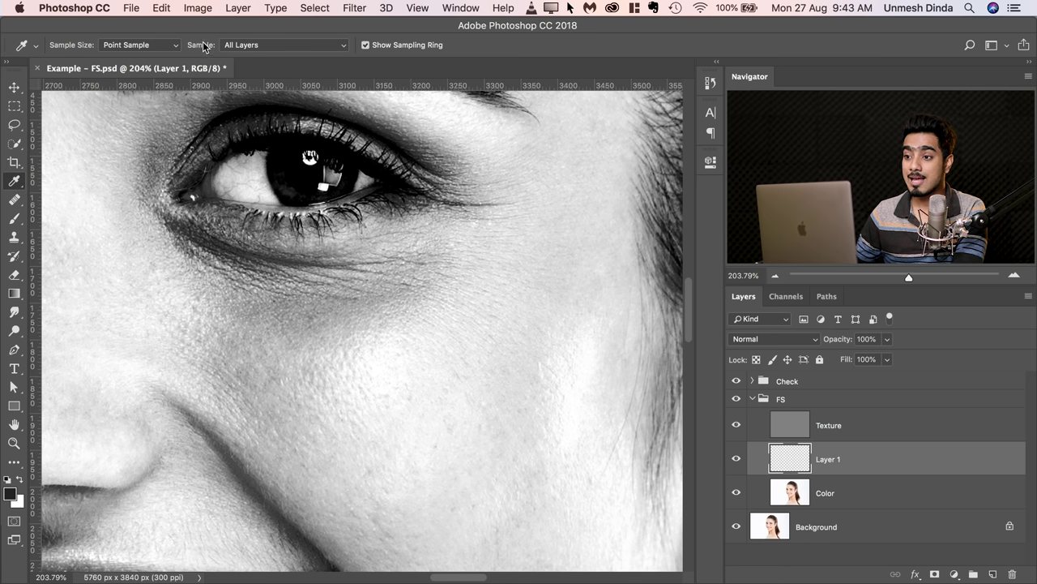
pyautogui.click(258, 43)
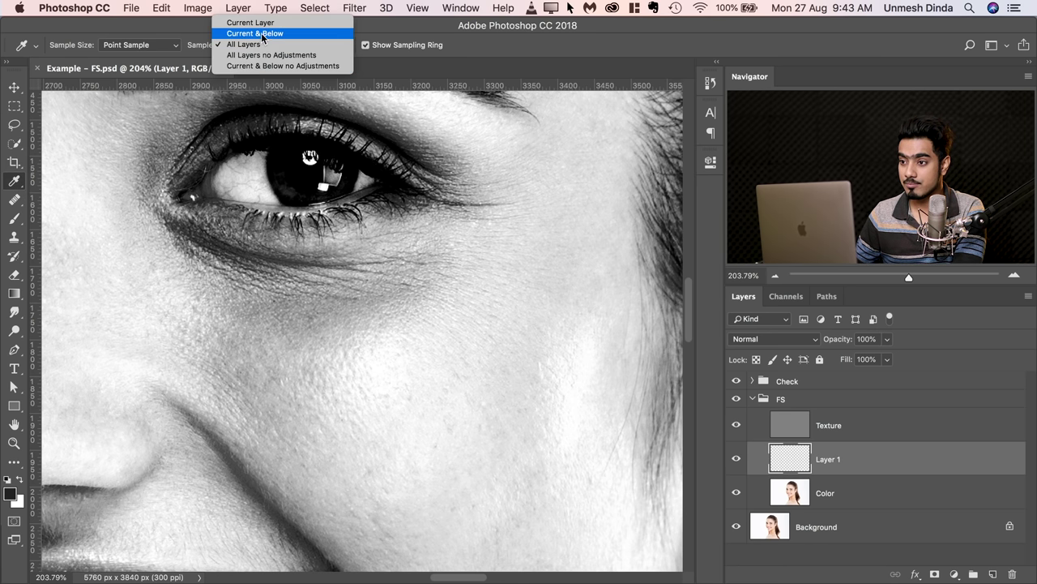
pyautogui.click(261, 33)
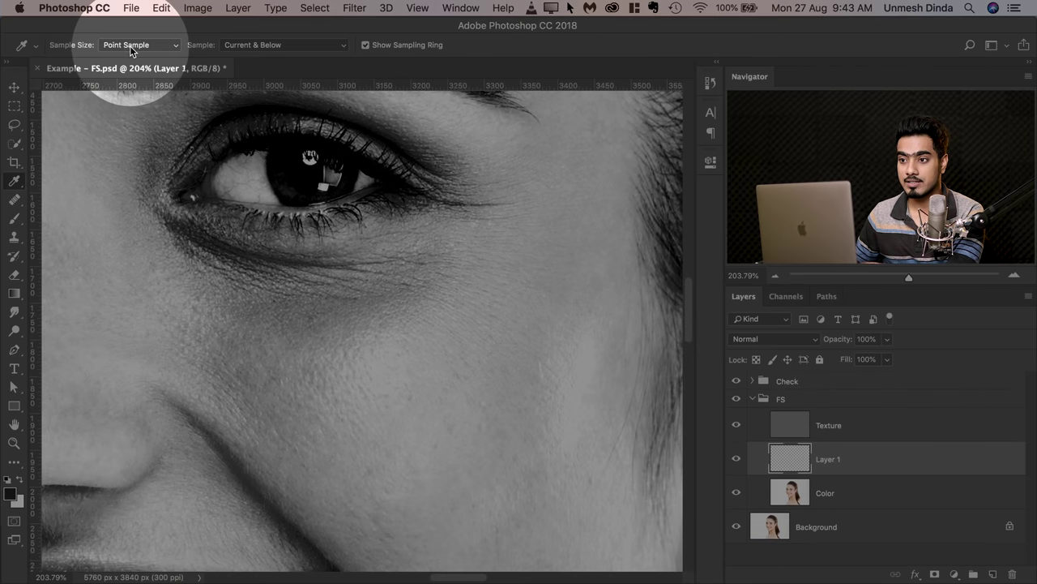
pyautogui.click(130, 45)
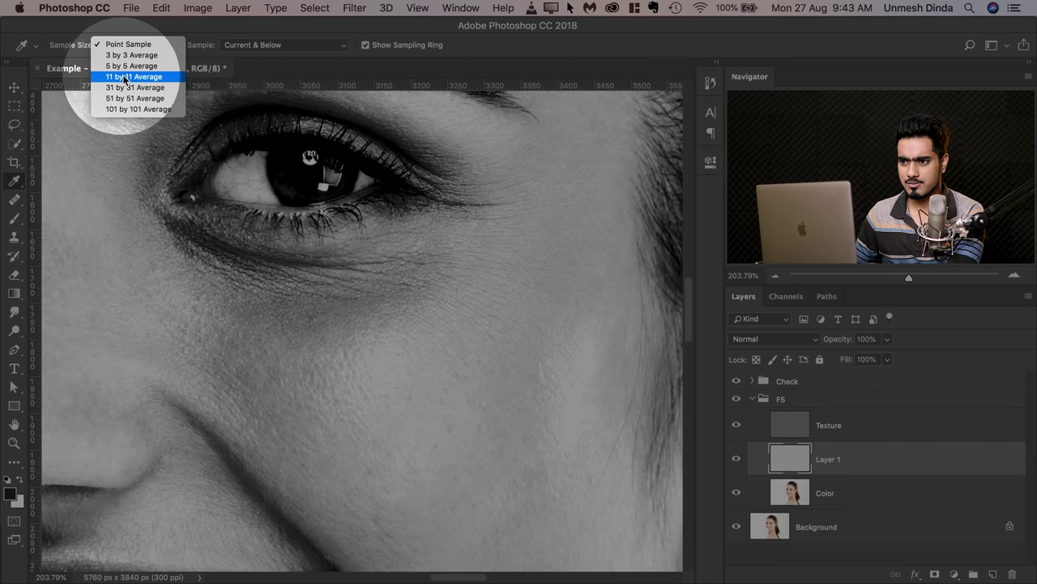
pyautogui.click(126, 77)
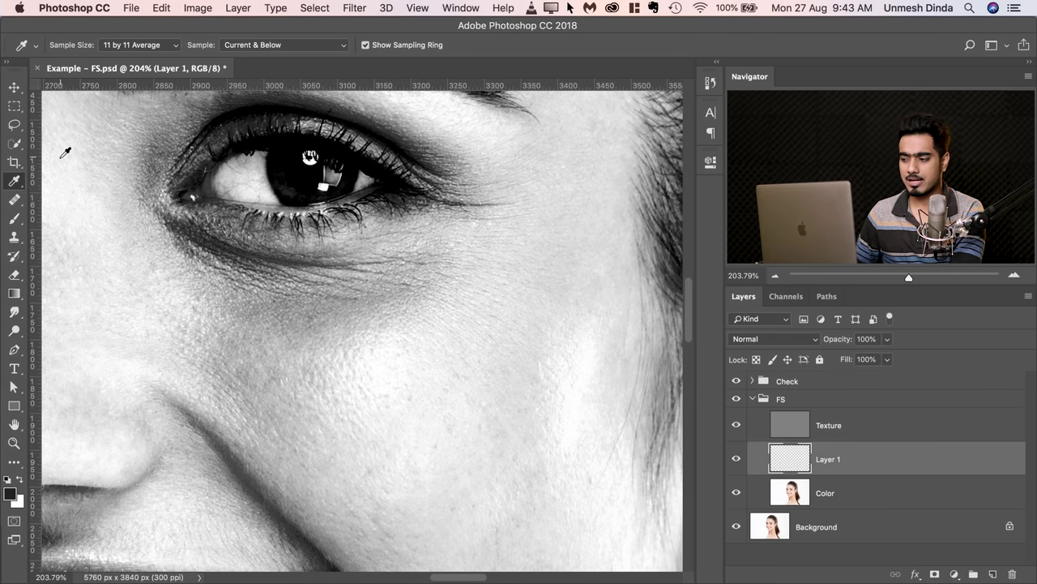
# Return to the Brush tool, resize it to 73 px, and sample the bright skin tone on the cheek below the eye
pyautogui.click(13, 220)
pyautogui.moveTo(397, 326)
pyautogui.mouseDown()
pyautogui.moveTo(420, 323)
pyautogui.moveTo(406, 308)
pyautogui.mouseUp()
pyautogui.press('alt')
pyautogui.keyDown('alt'); pyautogui.click(407, 330); pyautogui.keyUp('alt')
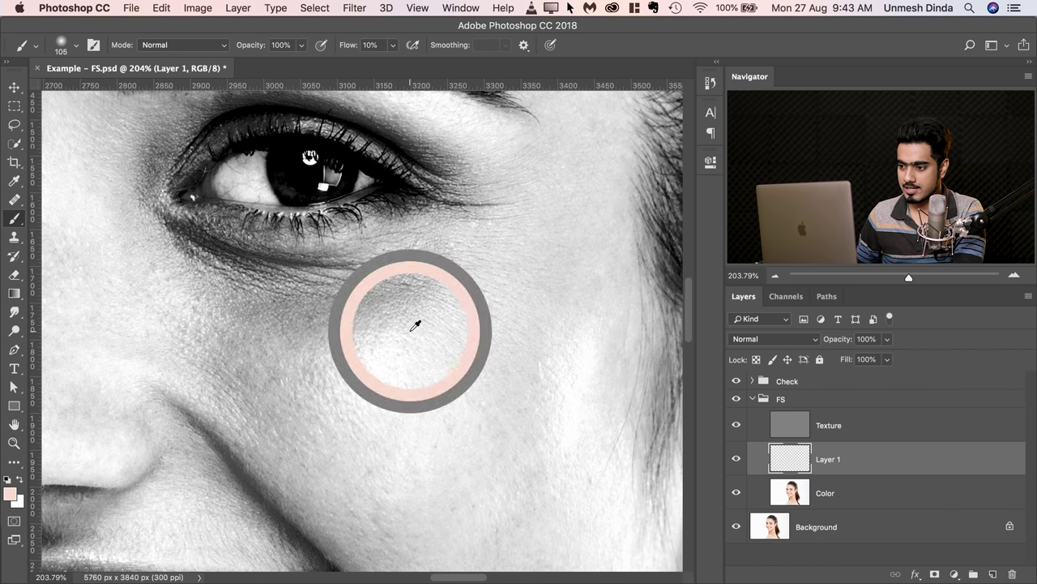
pyautogui.moveTo(401, 297); pyautogui.dragTo(411, 316)
pyautogui.keyDown('alt'); pyautogui.click(412, 318); pyautogui.keyUp('alt')
# Open a second window of Example - FS.psd and return to the original close-up window
pyautogui.scroll(-3, 371, 321)
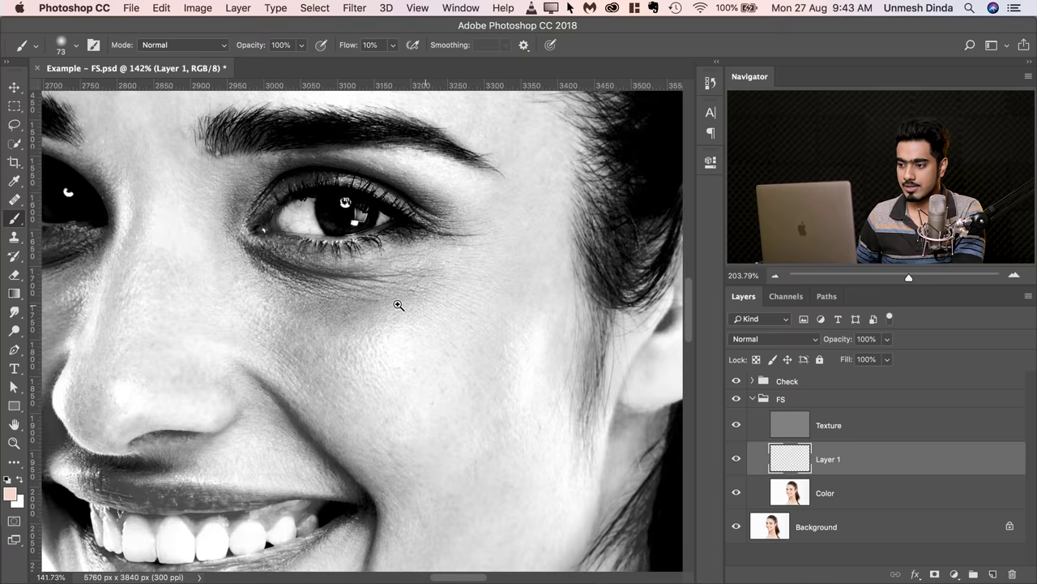
pyautogui.scroll(1, 398, 300)
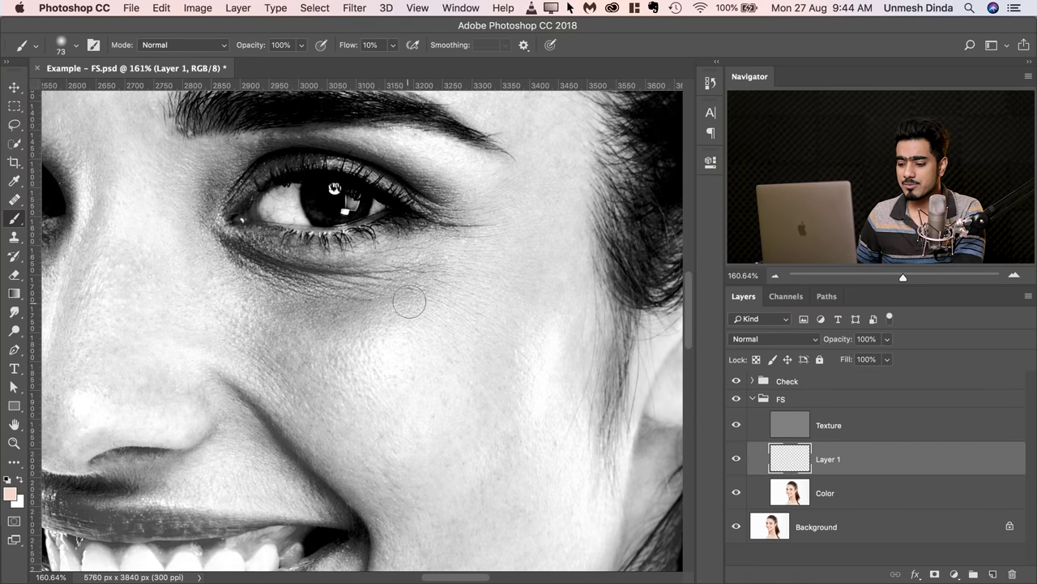
pyautogui.scroll(3, 411, 300)
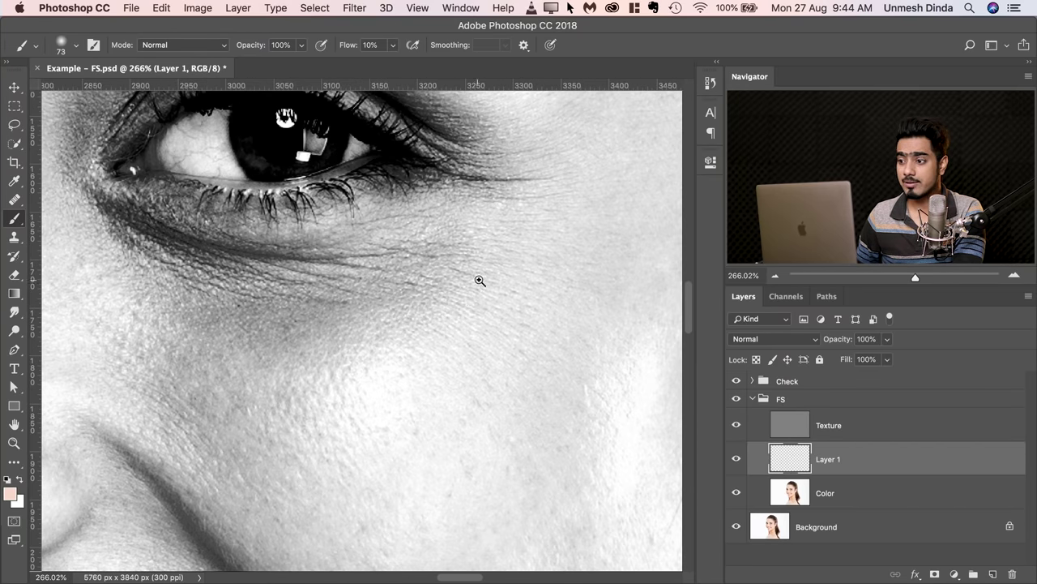
pyautogui.scroll(-5, 480, 292)
pyautogui.scroll(3, 364, 271)
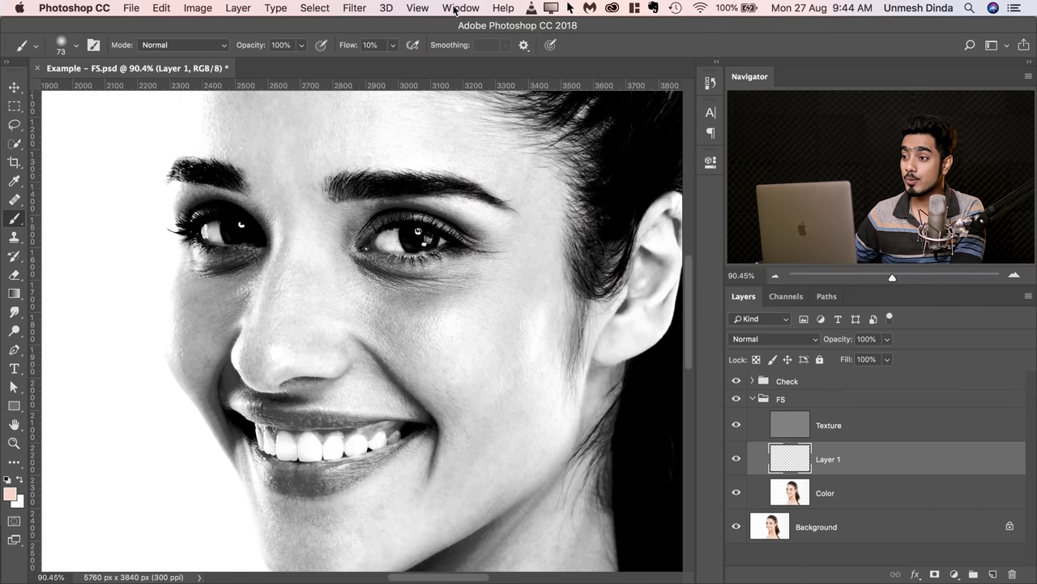
pyautogui.click(455, 10)
pyautogui.moveTo(487, 29)
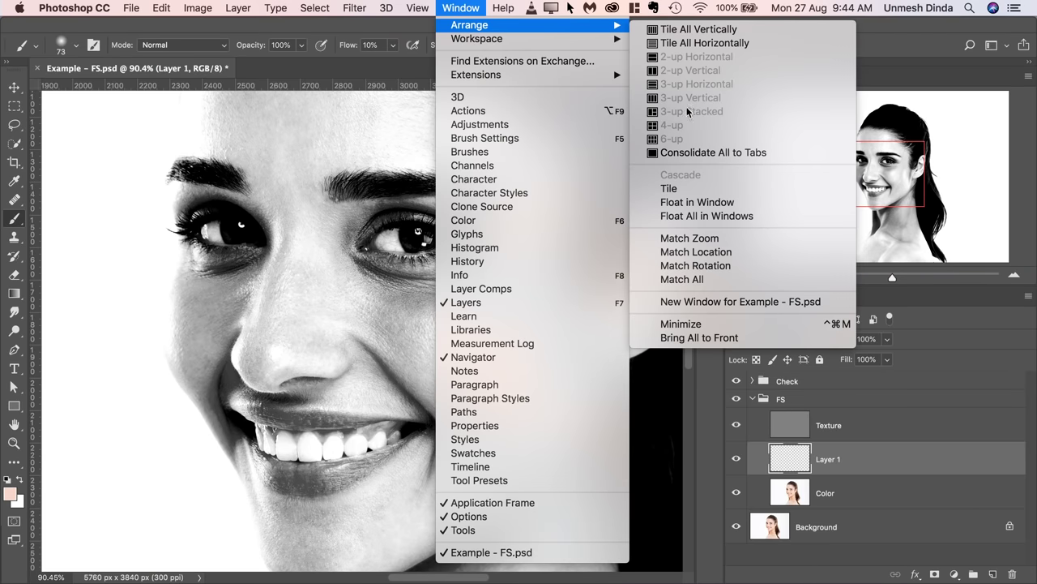
pyautogui.click(667, 303)
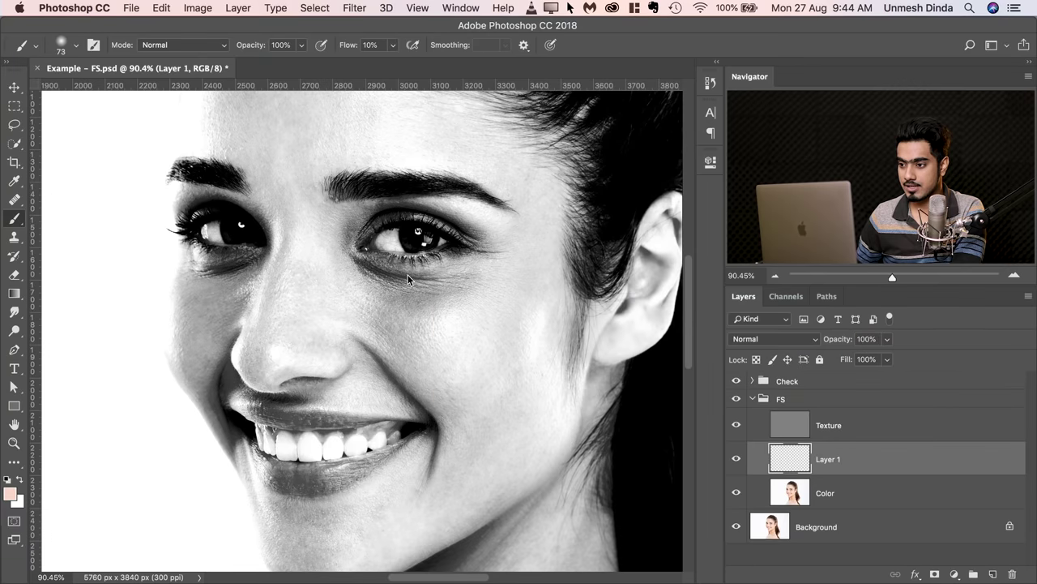
pyautogui.click(313, 63)
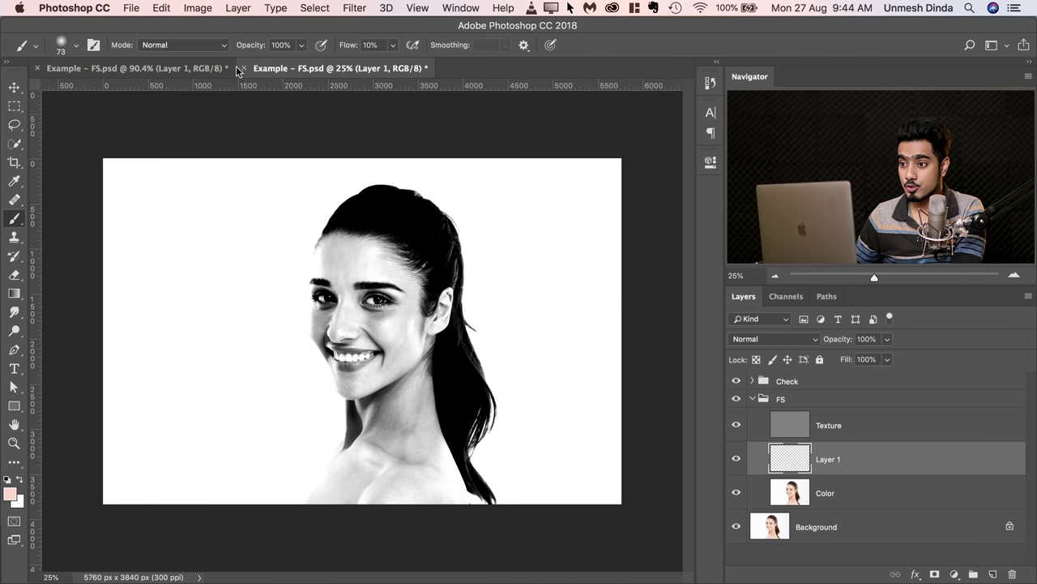
pyautogui.click(177, 69)
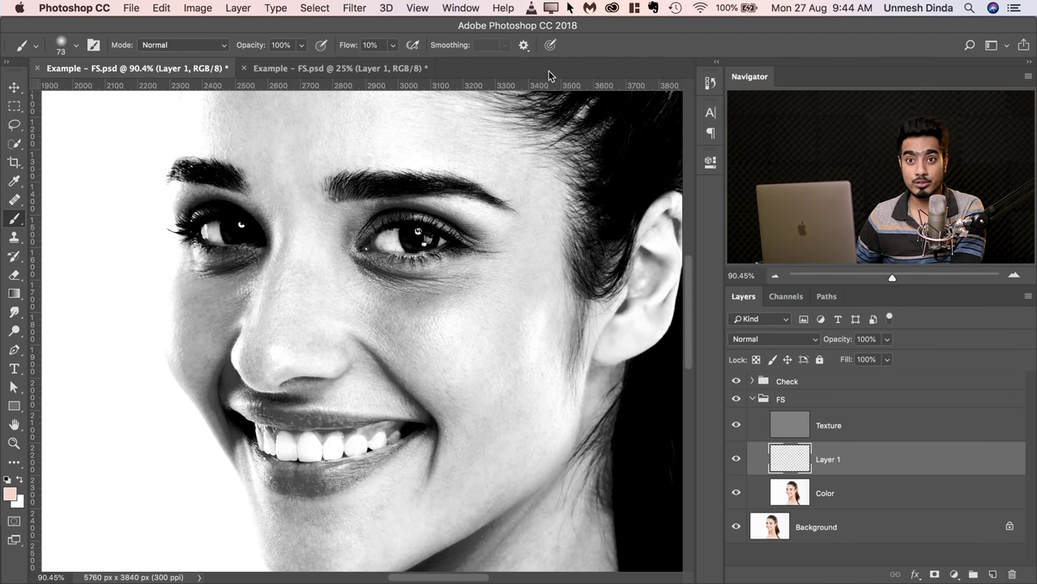
# Arrange the two document windows side by side and show the portrait in the second one at 33.33% zoom
pyautogui.click(459, 10)
pyautogui.moveTo(567, 39)
pyautogui.moveTo(685, 25)
pyautogui.click(736, 72)
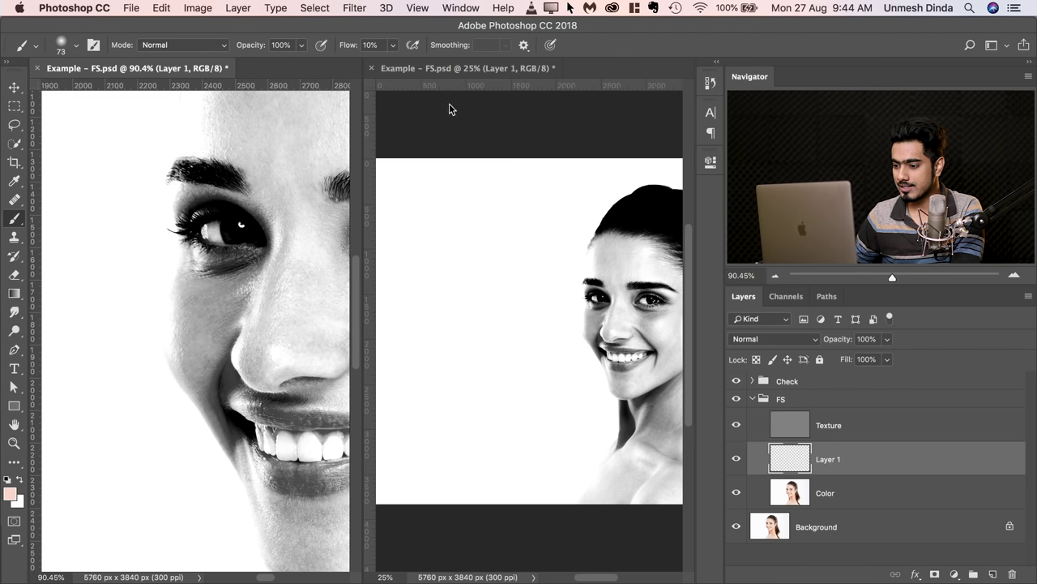
pyautogui.hscroll(5, 589, 574)
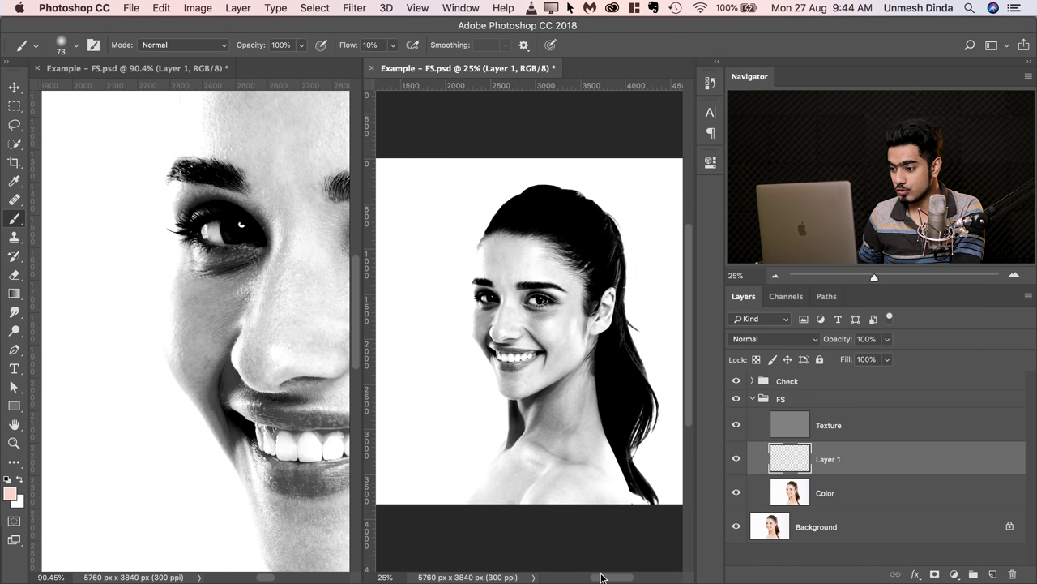
pyautogui.press('super+equal')
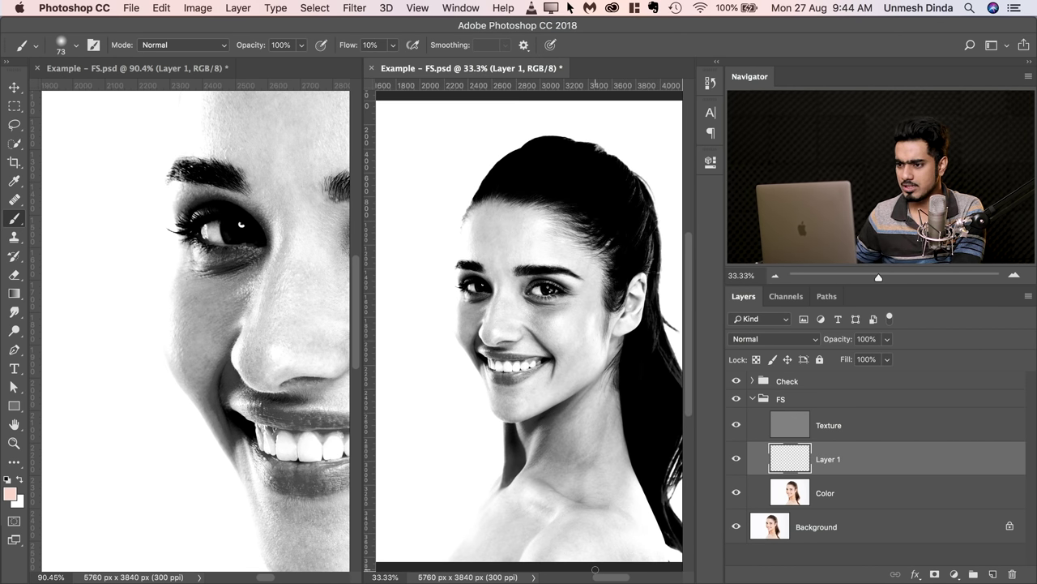
# Widen the close-up window, bring the face into view in the narrower overview window, and make the close-up active
pyautogui.click(150, 69)
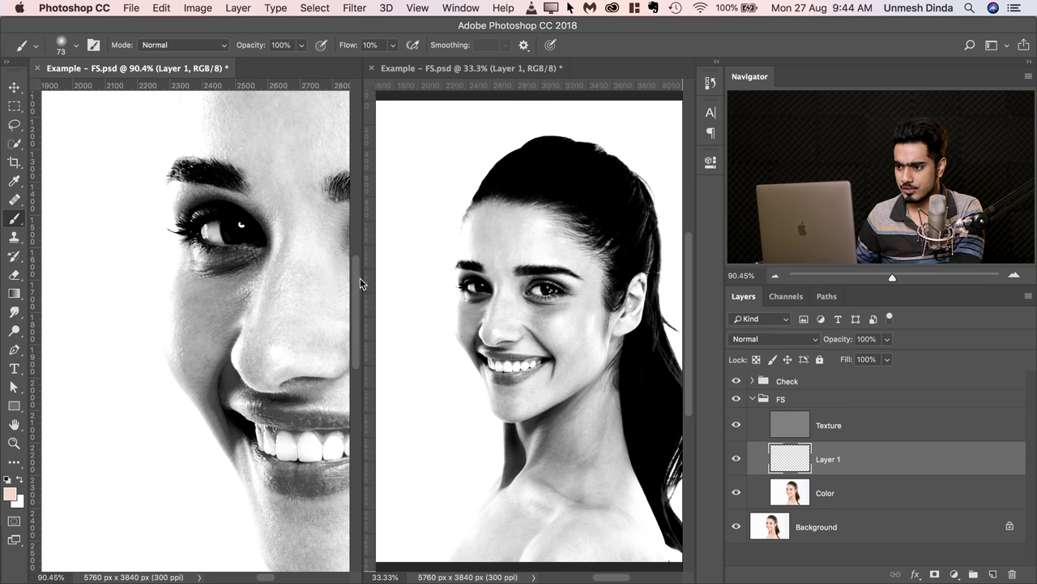
pyautogui.moveTo(419, 280); pyautogui.dragTo(508, 280)
pyautogui.moveTo(597, 578); pyautogui.dragTo(611, 578)
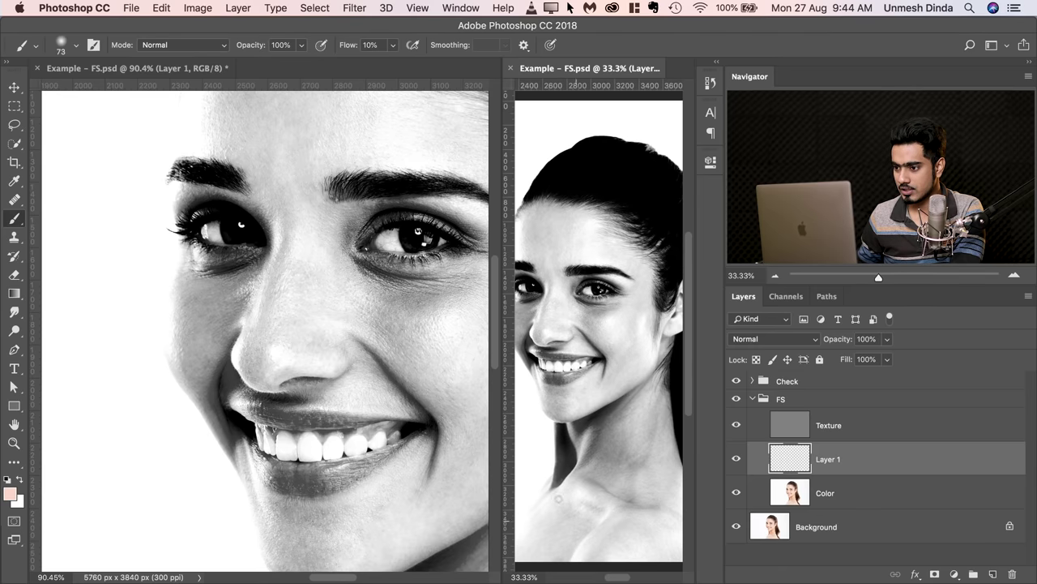
pyautogui.click(371, 280)
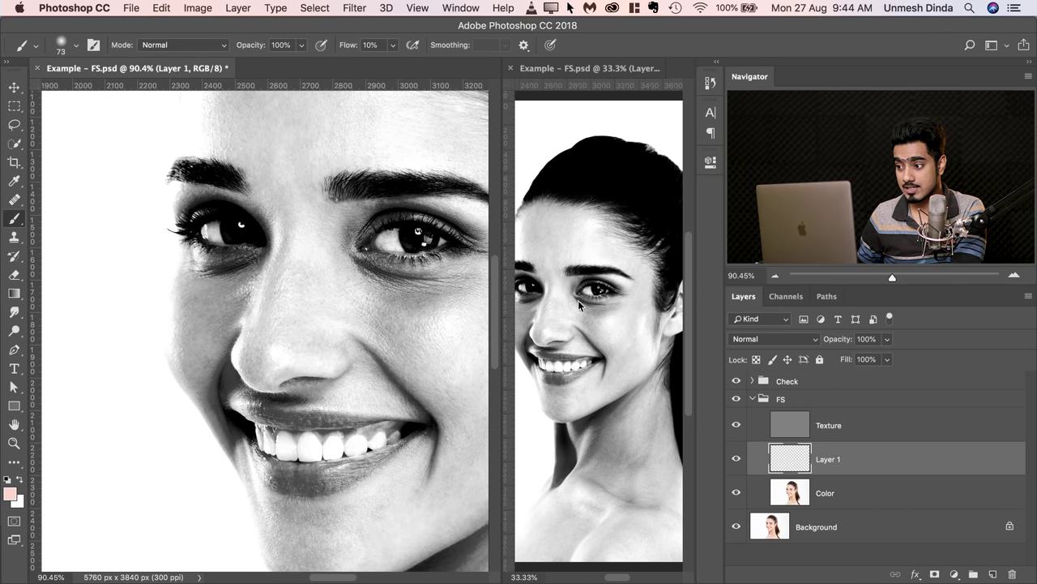
# Try painting over the under-eye shadow with the brush flow at 100%, and undo the stroke
pyautogui.moveTo(335, 234); pyautogui.dragTo(311, 192)
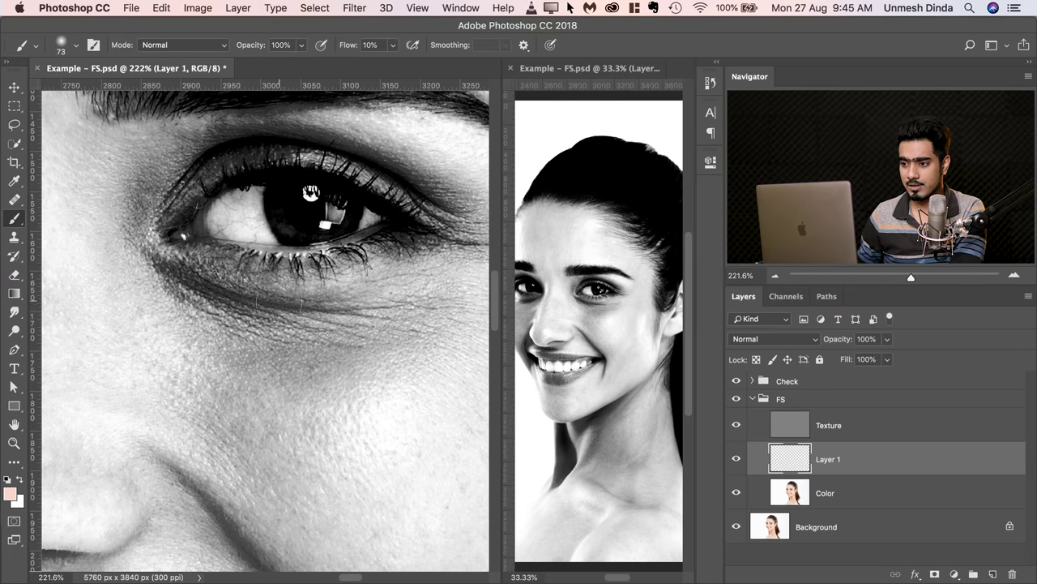
pyautogui.click(395, 47)
pyautogui.moveTo(313, 235); pyautogui.dragTo(332, 253)
pyautogui.moveTo(243, 275); pyautogui.dragTo(364, 364)
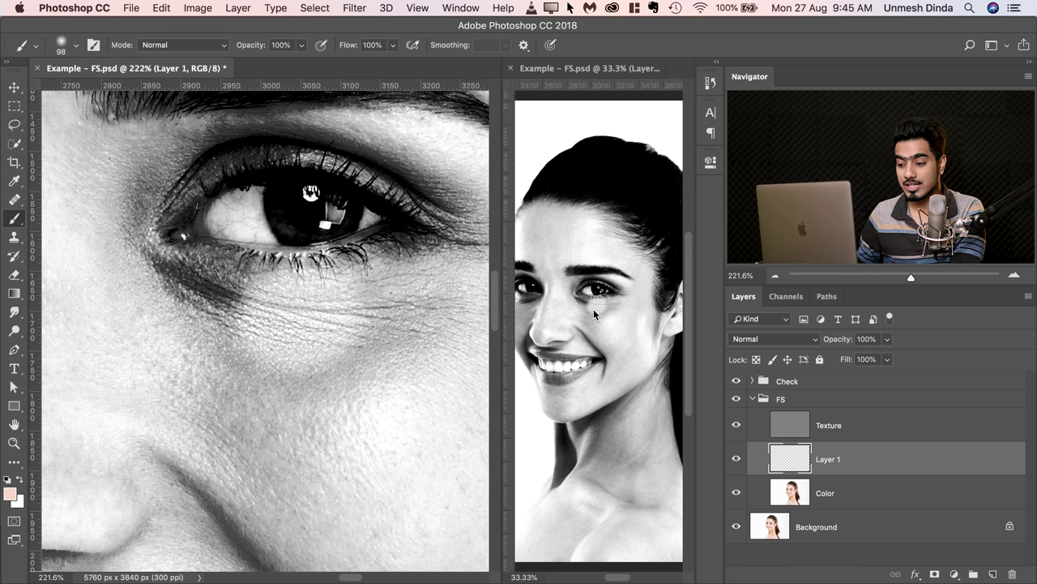
pyautogui.press('super+z')
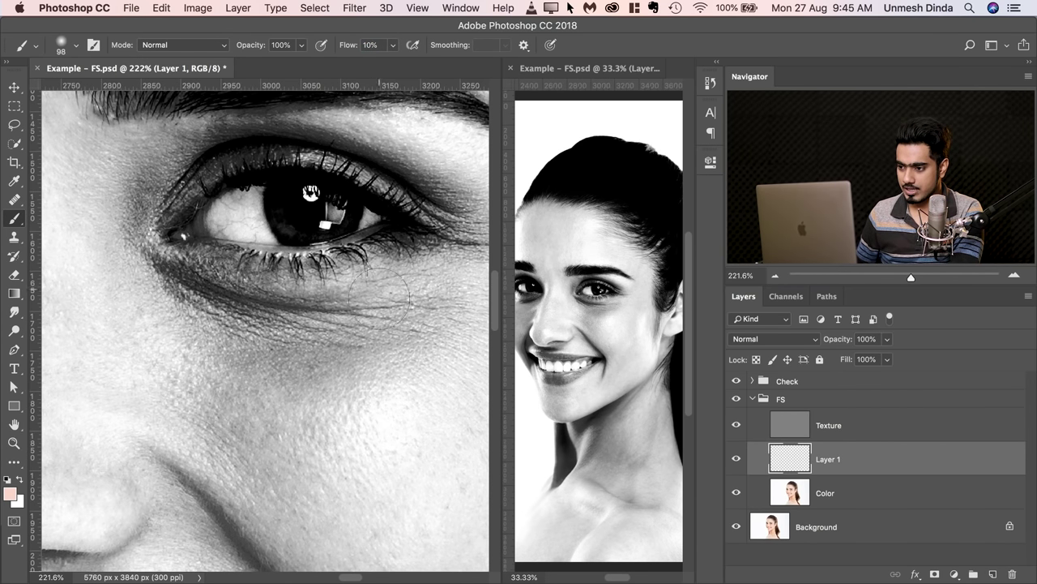
# Set the brush to 10% flow and 77 px, and lightly paint over the outer part of the under-eye area on Layer 1
pyautogui.moveTo(394, 347); pyautogui.dragTo(398, 359)
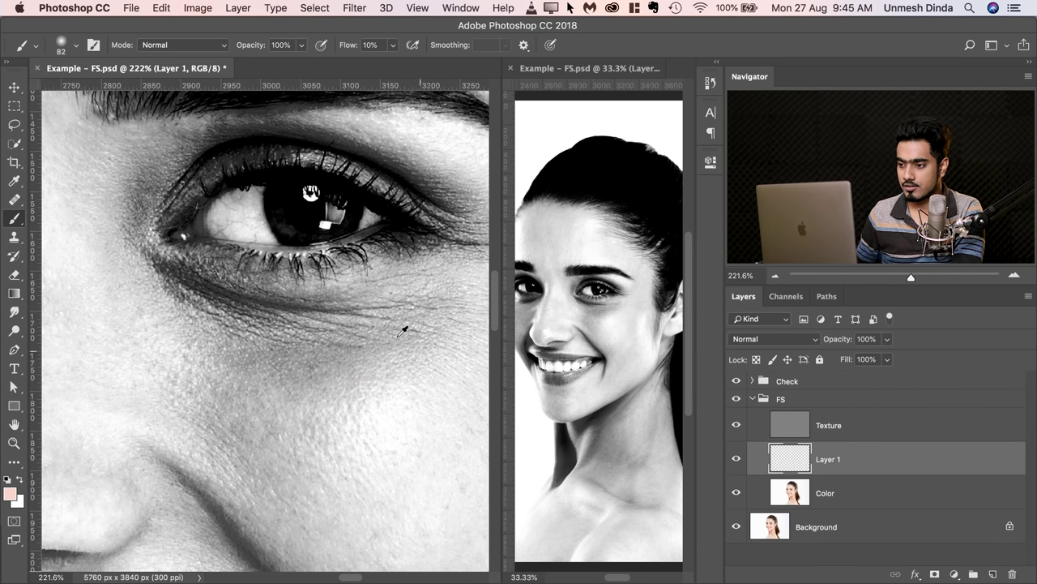
pyautogui.moveTo(419, 346); pyautogui.dragTo(413, 359)
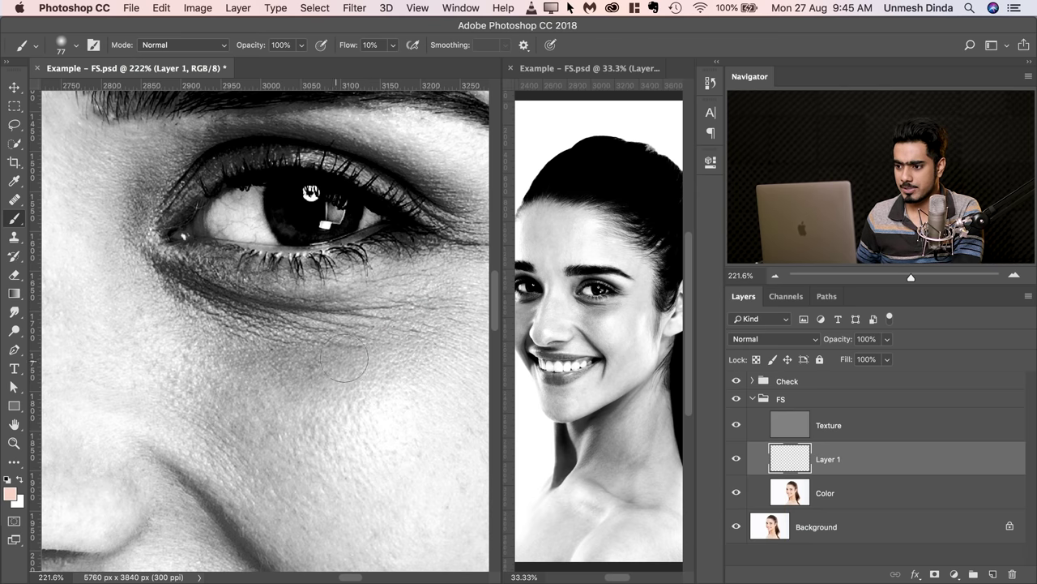
pyautogui.hscroll(4, 344, 358)
pyautogui.scroll(-1, 344, 358)
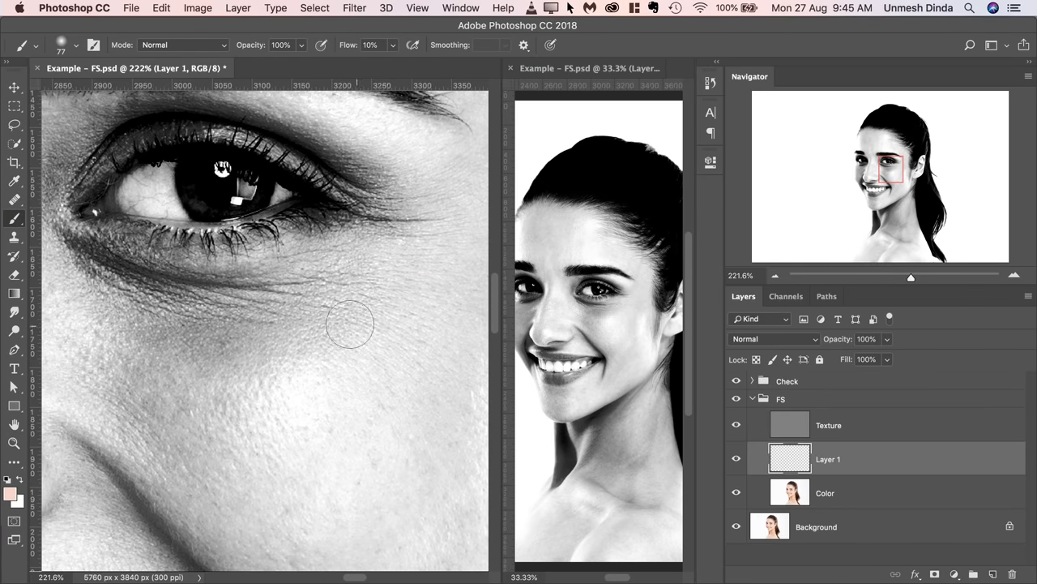
pyautogui.hscroll(-2, 350, 324)
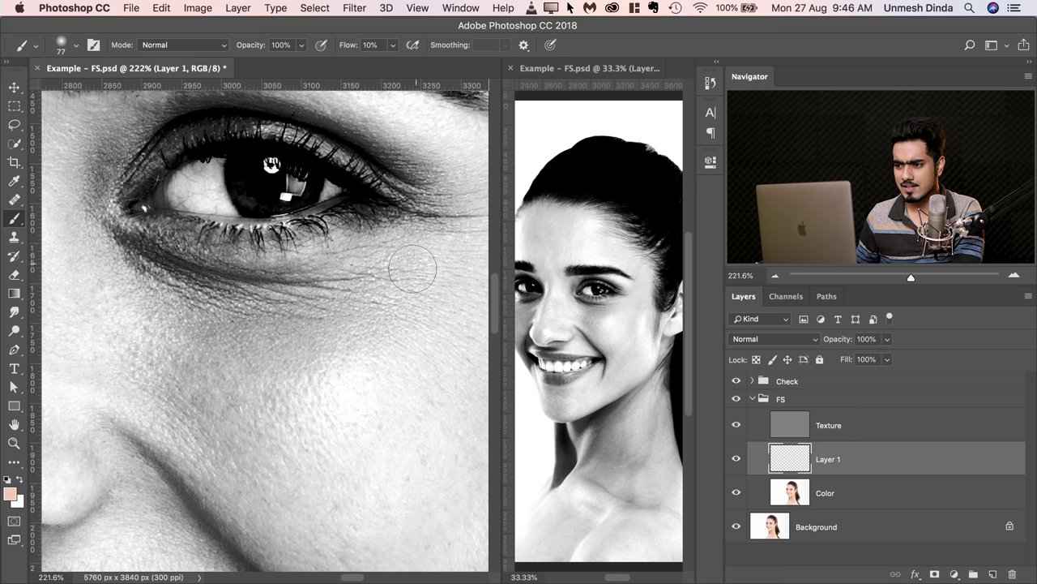
# Blend the under-eye shadow into the cheek by repeatedly sampling nearby skin tones and brushing over the transition on Layer 1
pyautogui.keyDown('alt'); pyautogui.click(290, 379); pyautogui.keyUp('alt')
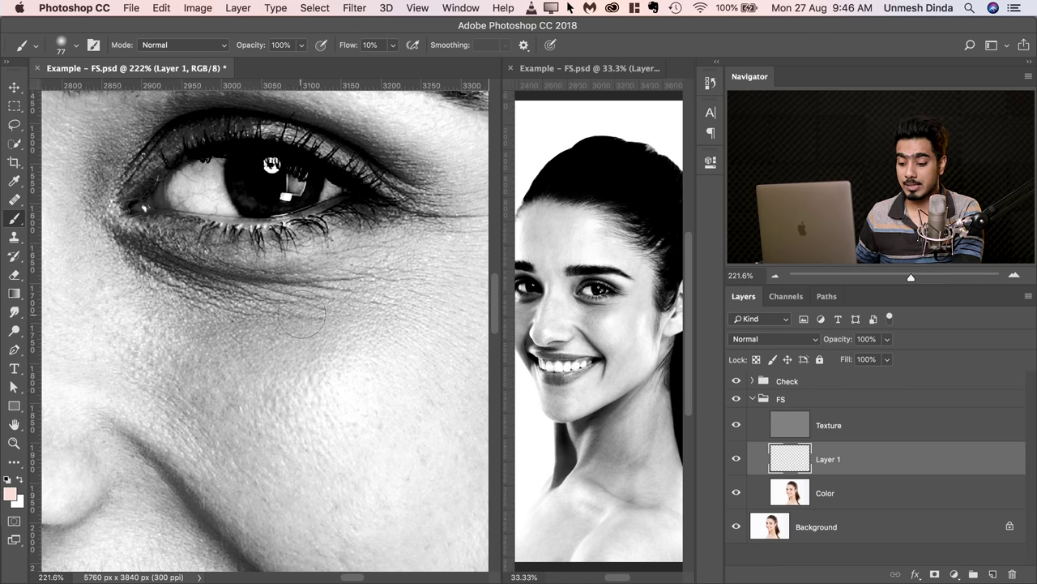
pyautogui.keyDown('alt'); pyautogui.click(303, 369); pyautogui.keyUp('alt')
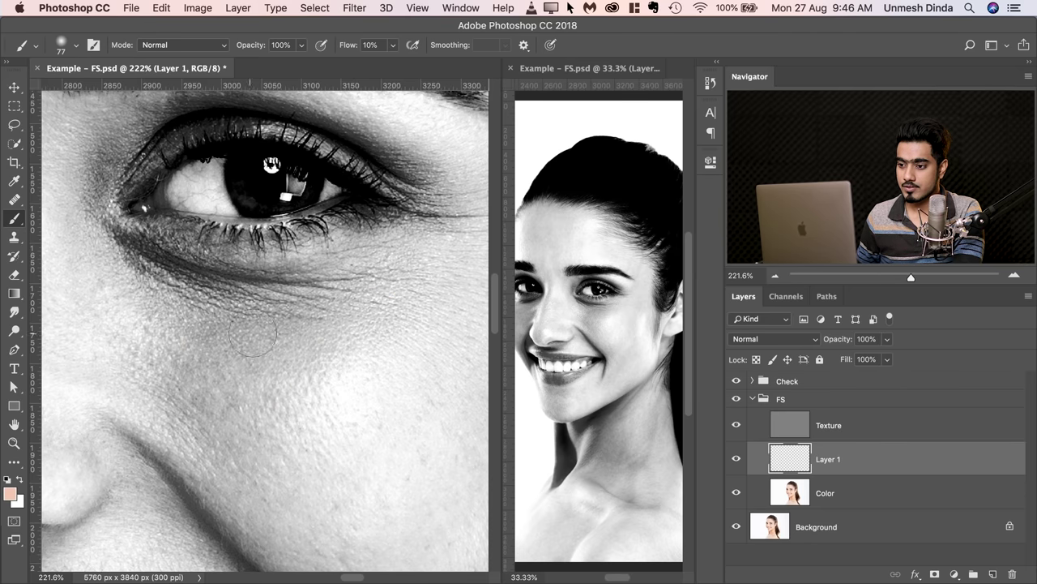
pyautogui.keyDown('alt'); pyautogui.click(267, 363); pyautogui.keyUp('alt')
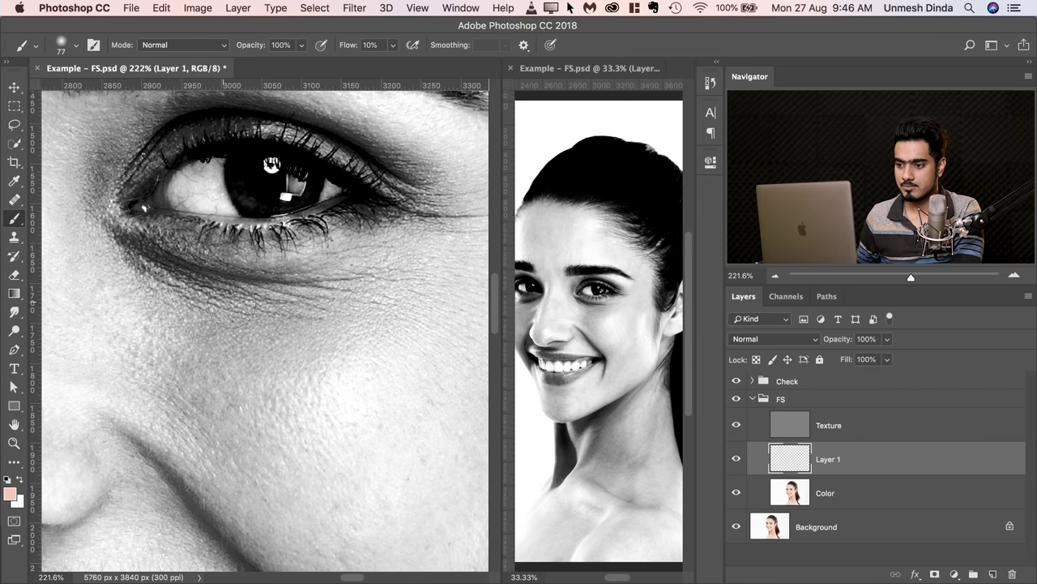
pyautogui.keyDown('alt'); pyautogui.click(282, 369); pyautogui.keyUp('alt')
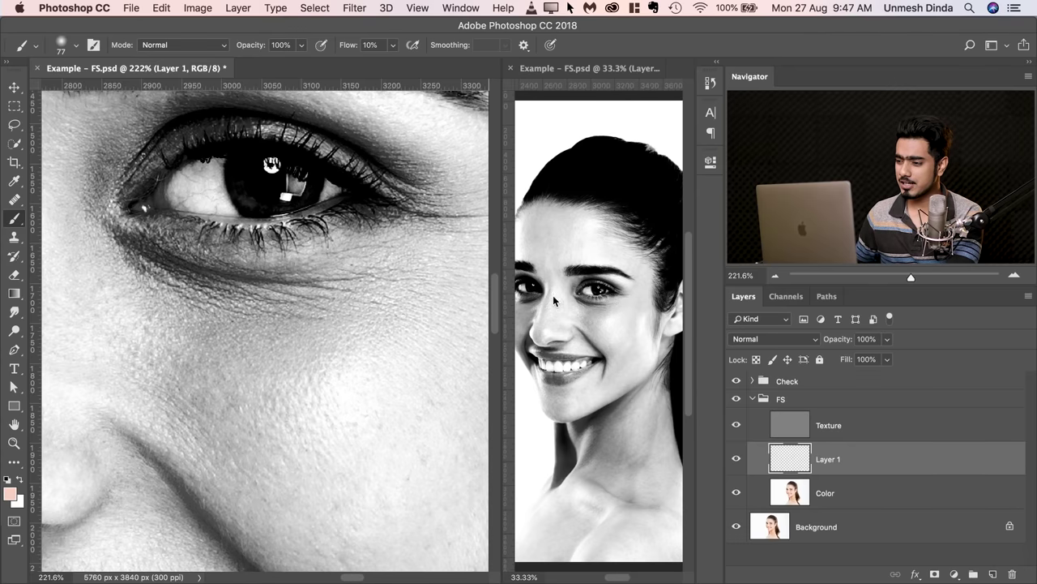
pyautogui.keyDown('alt'); pyautogui.moveTo(552, 295); pyautogui.dragTo(589, 334); pyautogui.keyUp('alt')
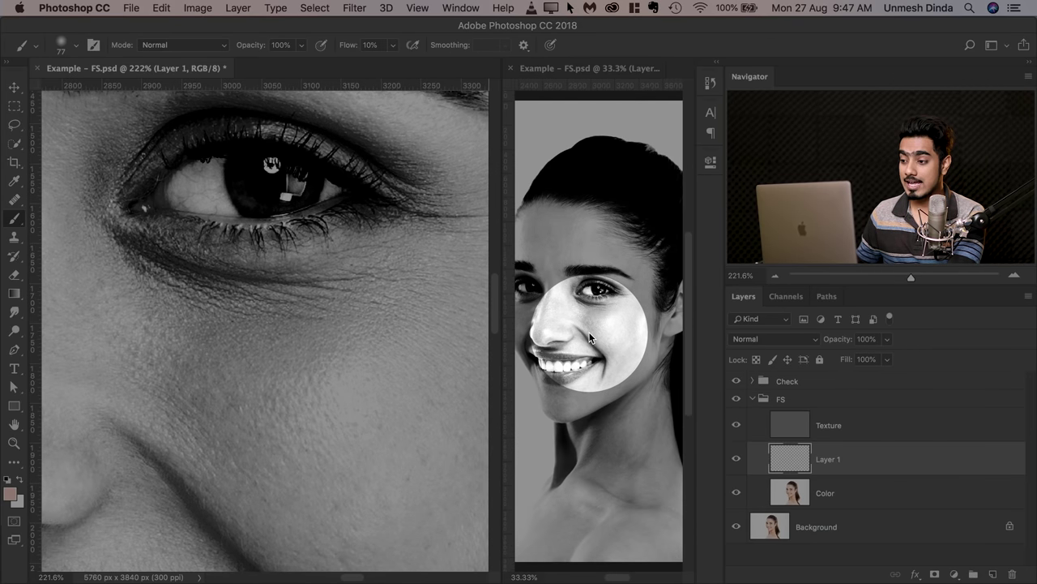
pyautogui.moveTo(590, 338)
pyautogui.keyDown('alt'); pyautogui.mouseDown()
pyautogui.moveTo(526, 319)
pyautogui.moveTo(612, 324)
pyautogui.moveTo(597, 343)
pyautogui.mouseUp(); pyautogui.keyUp('alt')
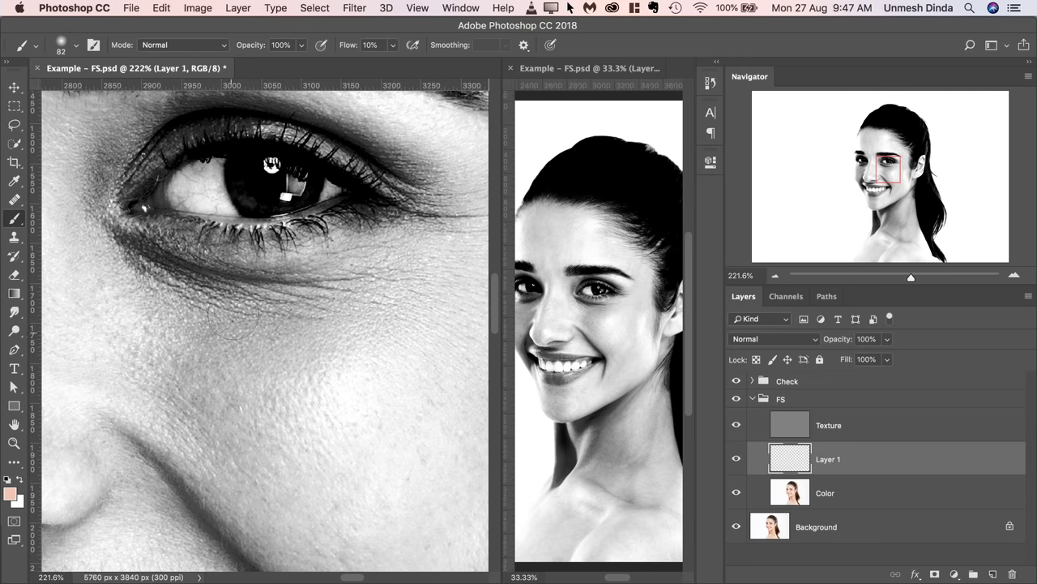
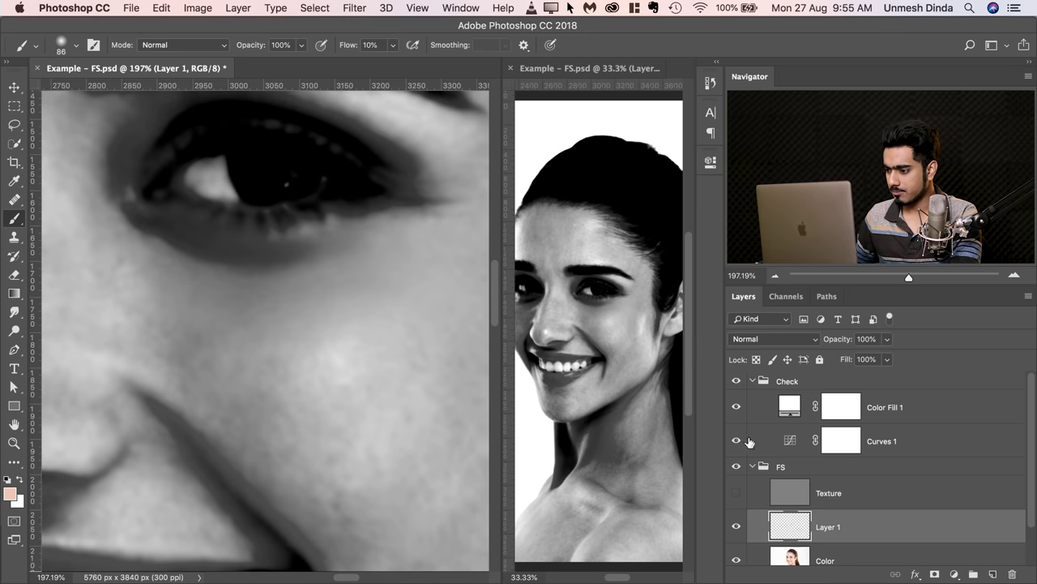
# Lower the black point of the Curves 1 adjustment to lighten the shadows in the black-and-white check view
pyautogui.doubleClick(782, 442)
pyautogui.moveTo(625, 387)
pyautogui.mouseDown()
pyautogui.moveTo(588, 384)
pyautogui.moveTo(609, 388)
pyautogui.mouseUp()
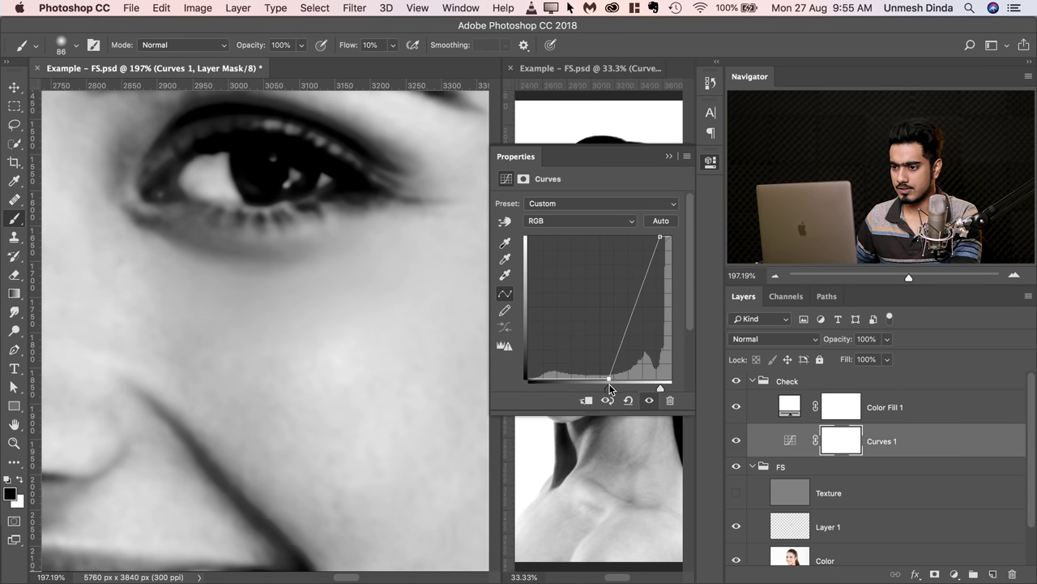
pyautogui.press('[')
pyautogui.press('x')
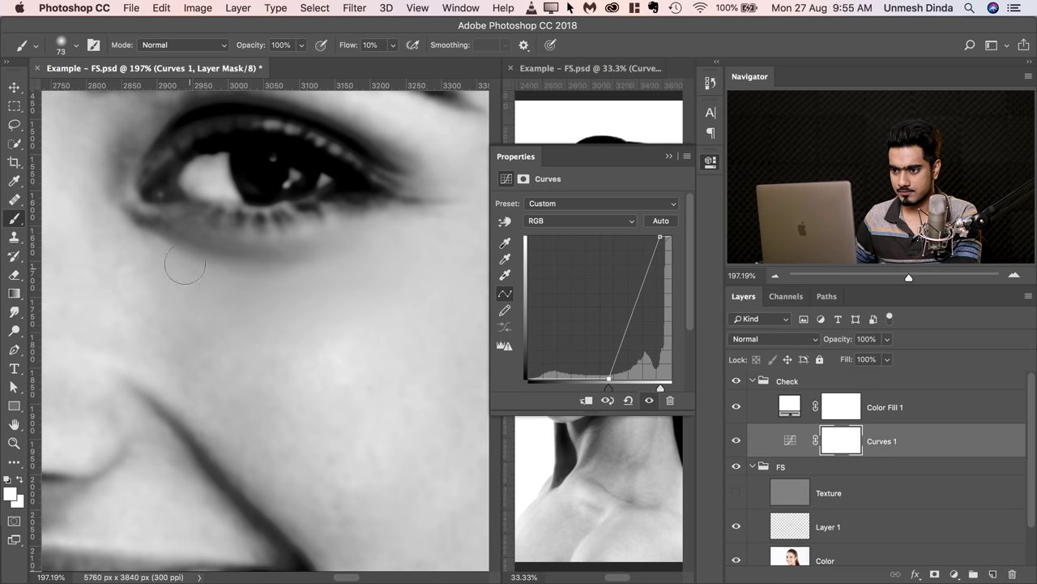
pyautogui.keyDown('alt'); pyautogui.click(246, 285); pyautogui.keyUp('alt')
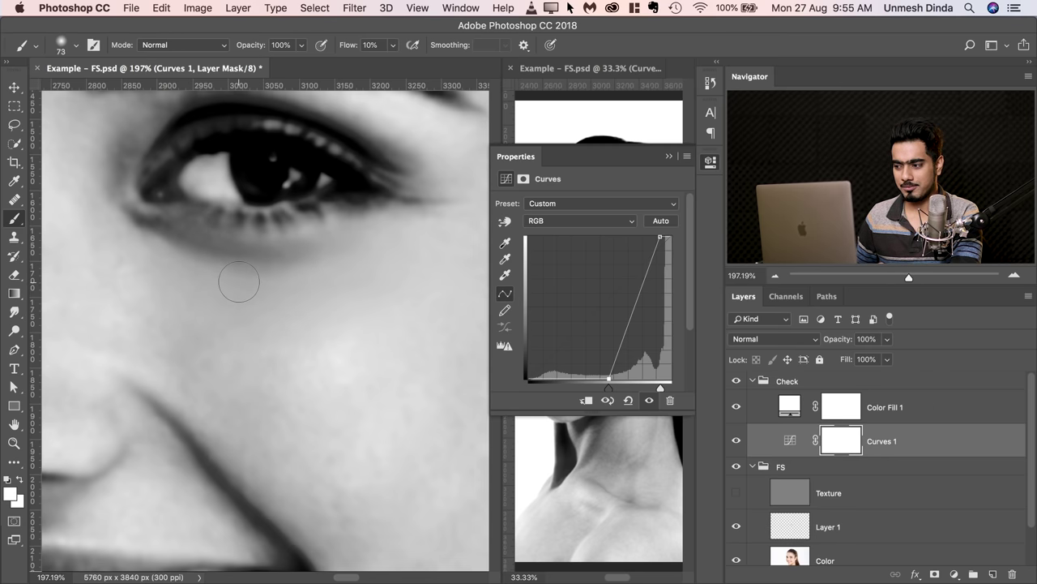
# On Layer 1, blend the shadow beneath the lower lashes with a sampled skin tone and a 65 px brush, and collapse the layer properties
pyautogui.click(828, 525)
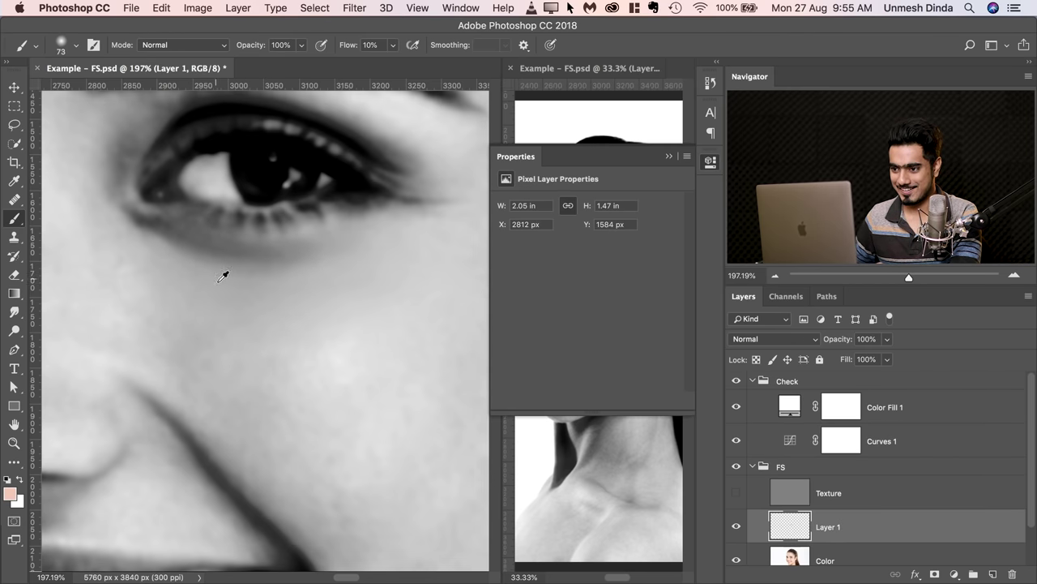
pyautogui.press('[')
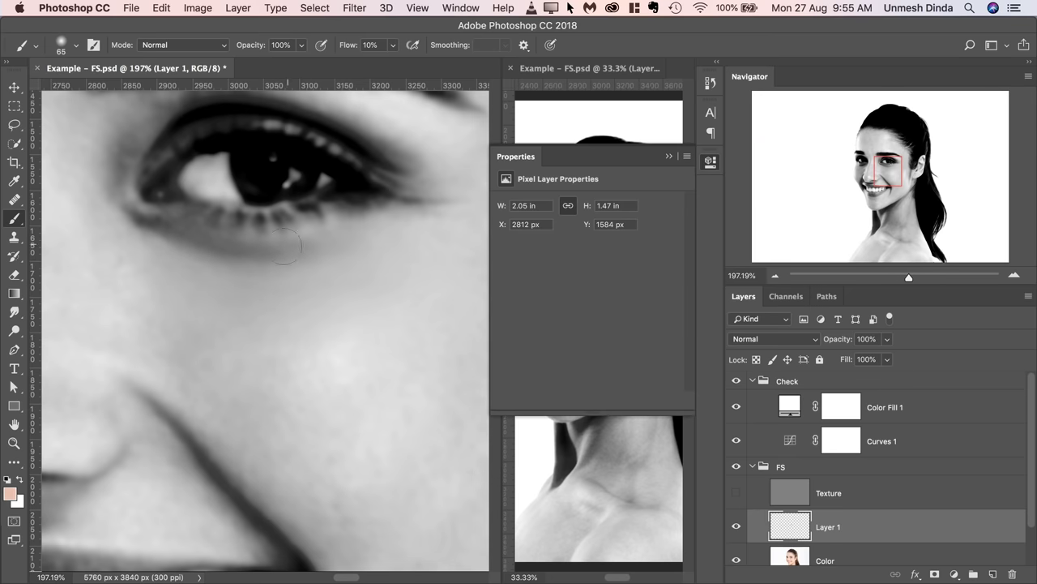
pyautogui.click(669, 156)
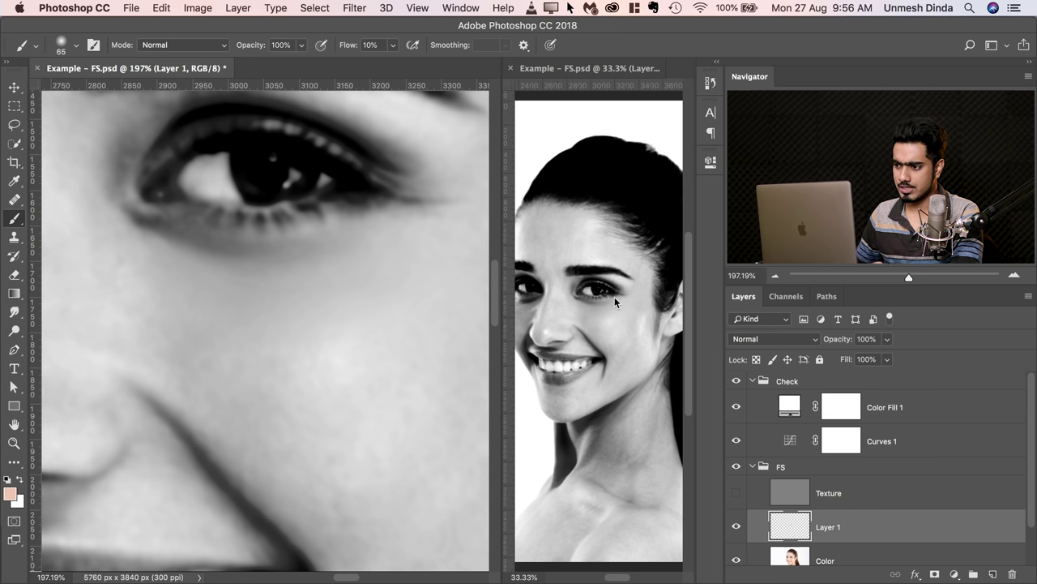
# Make the Texture layer in the FS group visible again and duplicate it
pyautogui.click(734, 493)
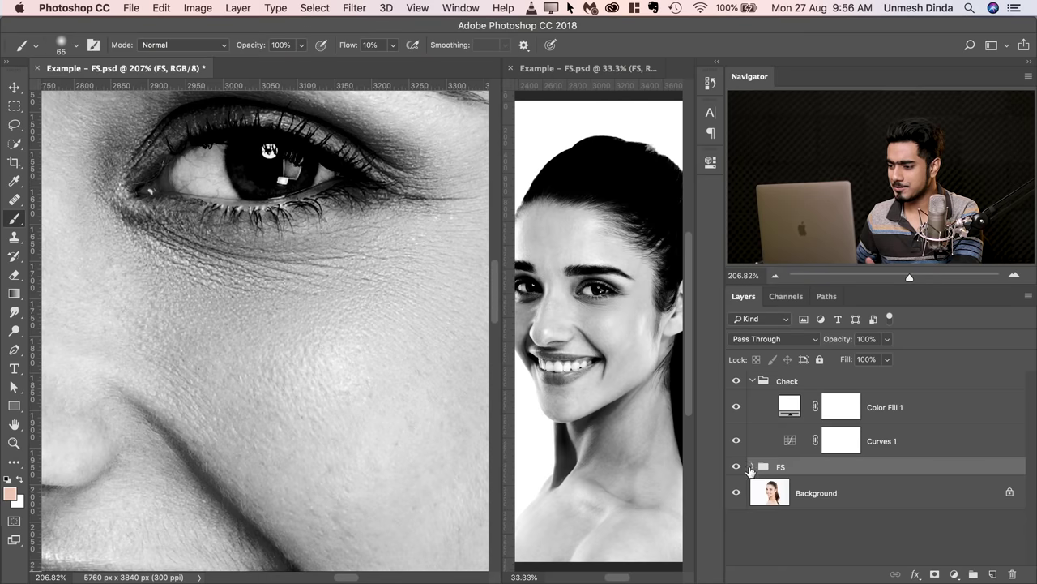
pyautogui.click(752, 467)
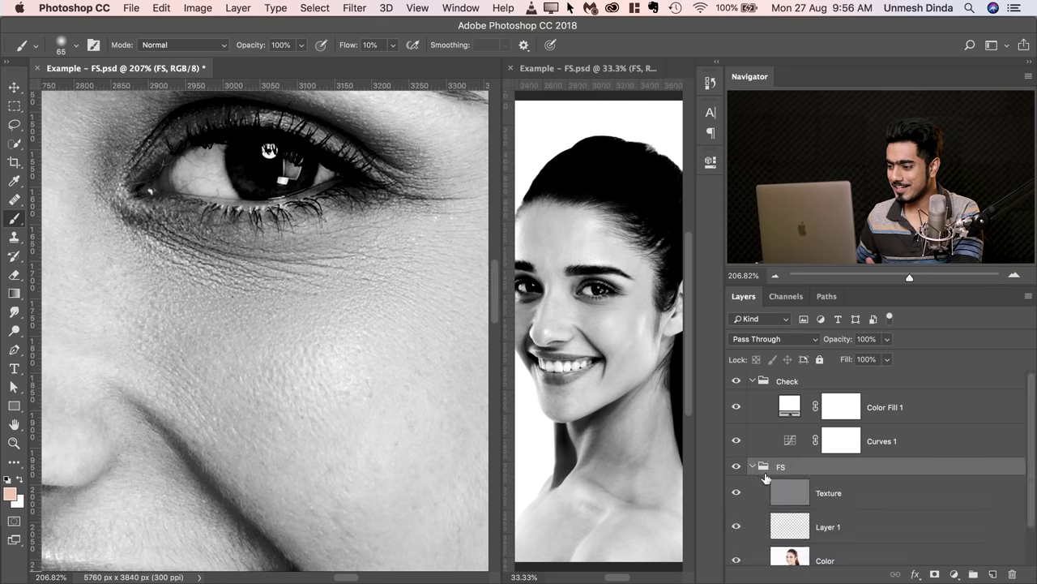
pyautogui.click(845, 500)
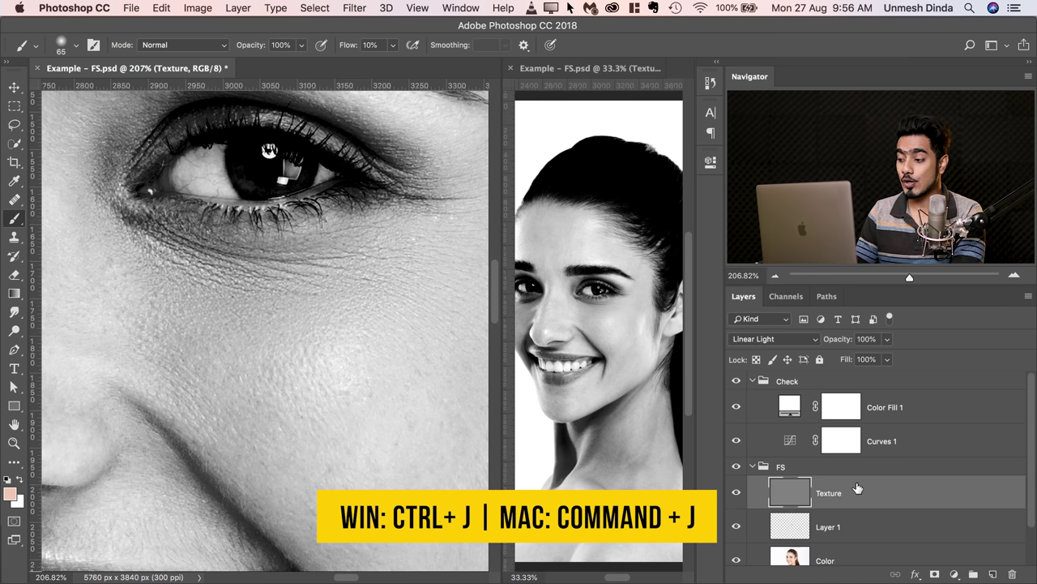
pyautogui.press('cmd+j')
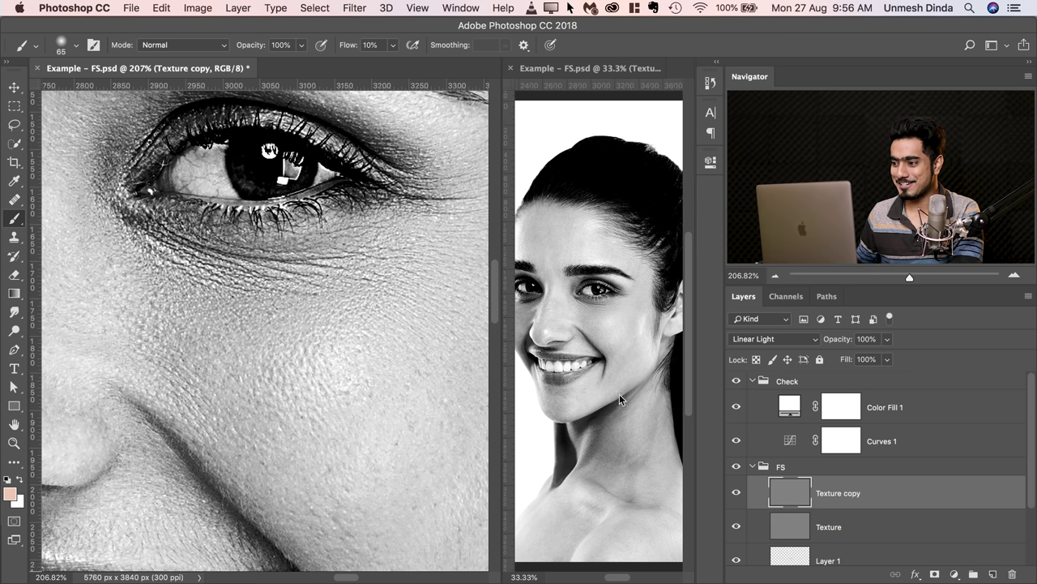
# Set the Texture copy's blend mode to Normal and clip it to the Texture layer
pyautogui.click(766, 344)
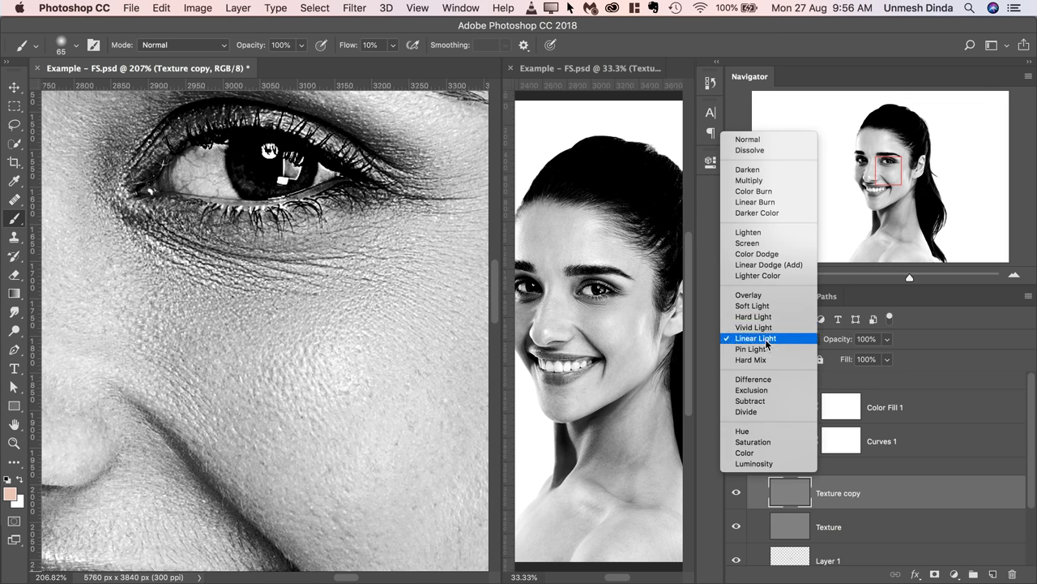
pyautogui.click(754, 136)
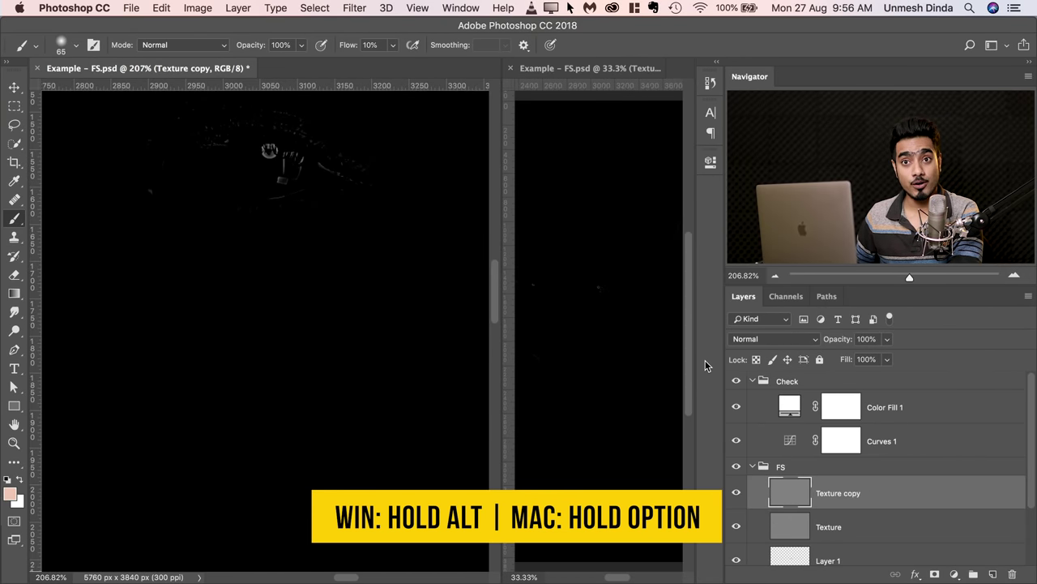
pyautogui.keyDown('alt'); pyautogui.click(849, 505); pyautogui.keyUp('alt')
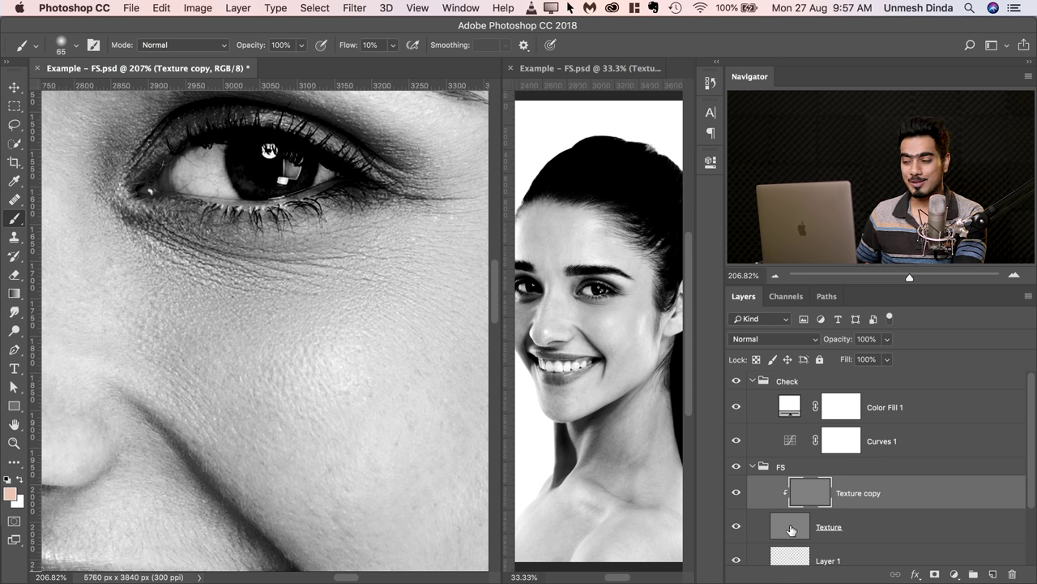
# Switch to the Healing Brush tool and limit its sampling to Current Layer for the close-up under-eye area
pyautogui.click(14, 236)
pyautogui.click(14, 202)
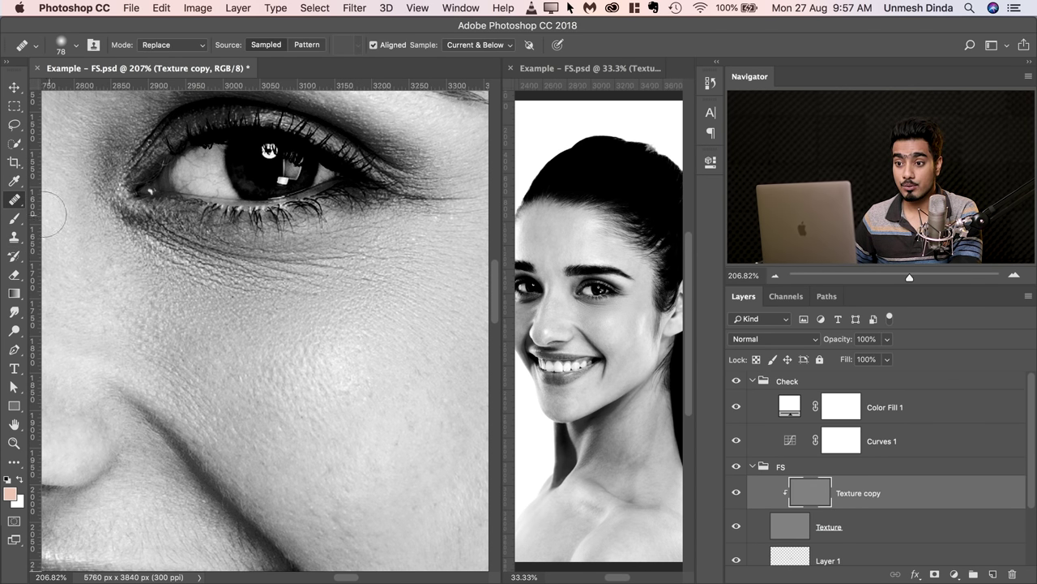
pyautogui.rightClick(13, 199)
pyautogui.click(81, 208)
pyautogui.moveTo(228, 246); pyautogui.dragTo(246, 238)
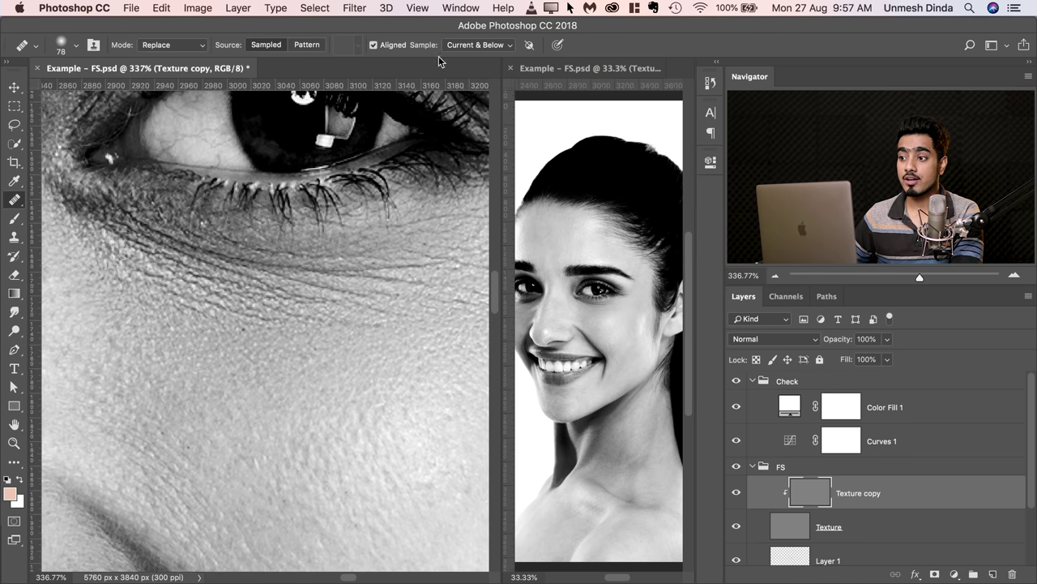
pyautogui.click(468, 45)
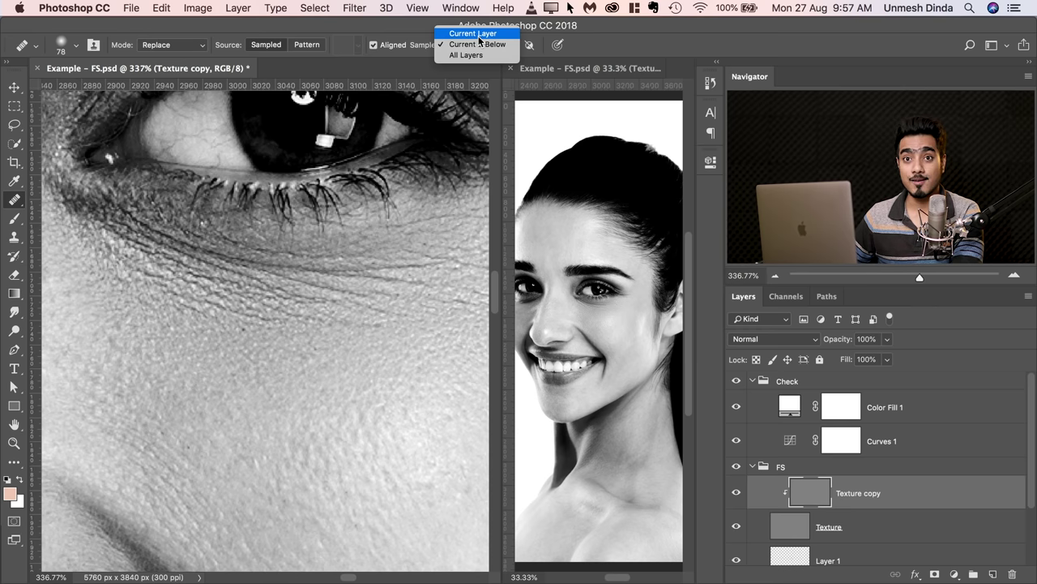
pyautogui.click(480, 36)
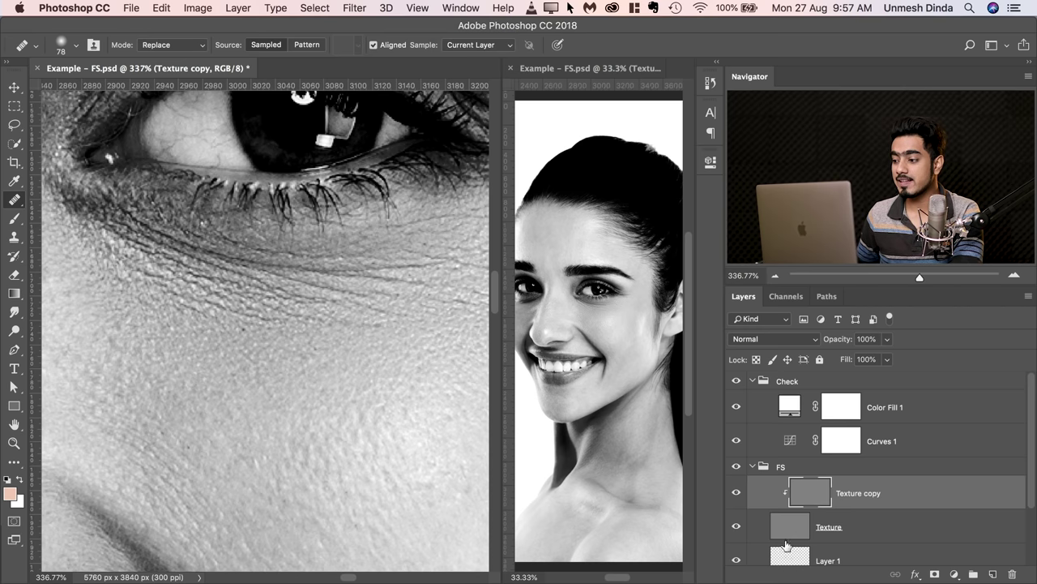
# Heal the fine lines below the inner under-eye area on Texture copy with a 20 px brush, sampling smooth skin texture nearby
pyautogui.moveTo(214, 333)
pyautogui.mouseDown()
pyautogui.moveTo(222, 327)
pyautogui.moveTo(143, 319)
pyautogui.moveTo(175, 312)
pyautogui.mouseUp()
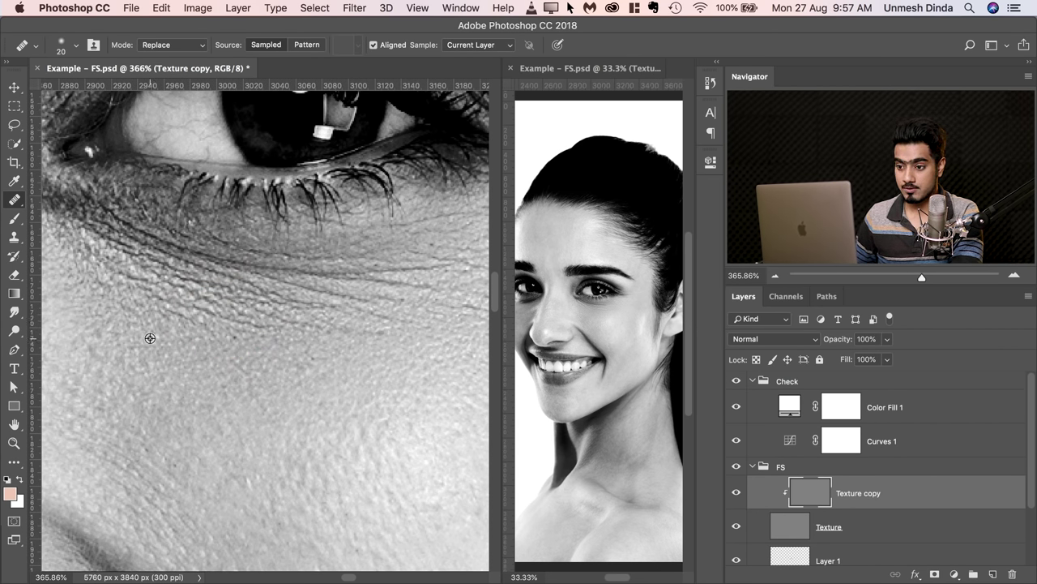
pyautogui.keyDown('alt'); pyautogui.click(154, 333); pyautogui.keyUp('alt')
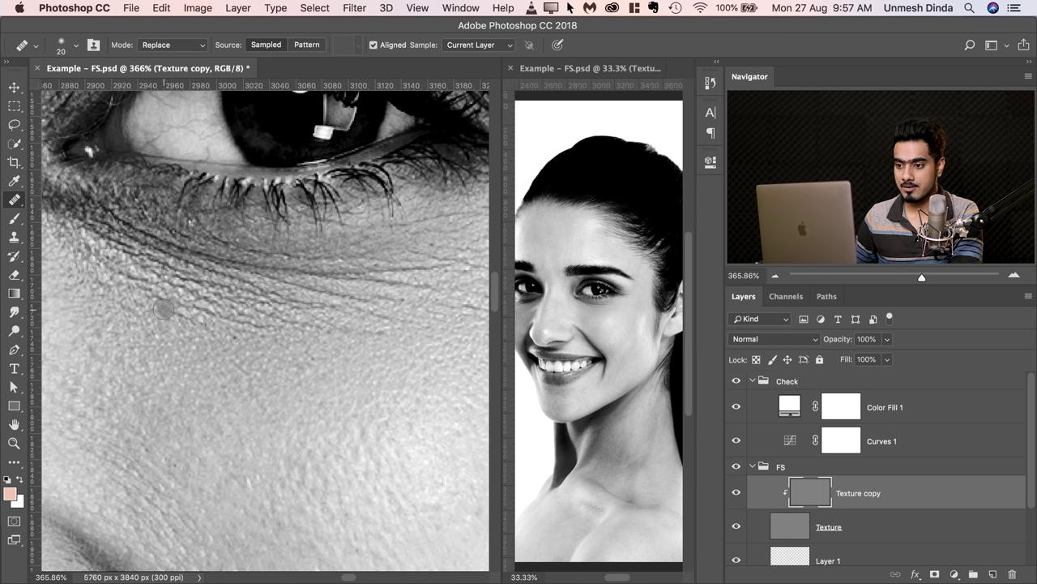
pyautogui.moveTo(116, 343)
pyautogui.mouseDown()
pyautogui.moveTo(148, 320)
pyautogui.moveTo(203, 312)
pyautogui.moveTo(291, 331)
pyautogui.mouseUp()
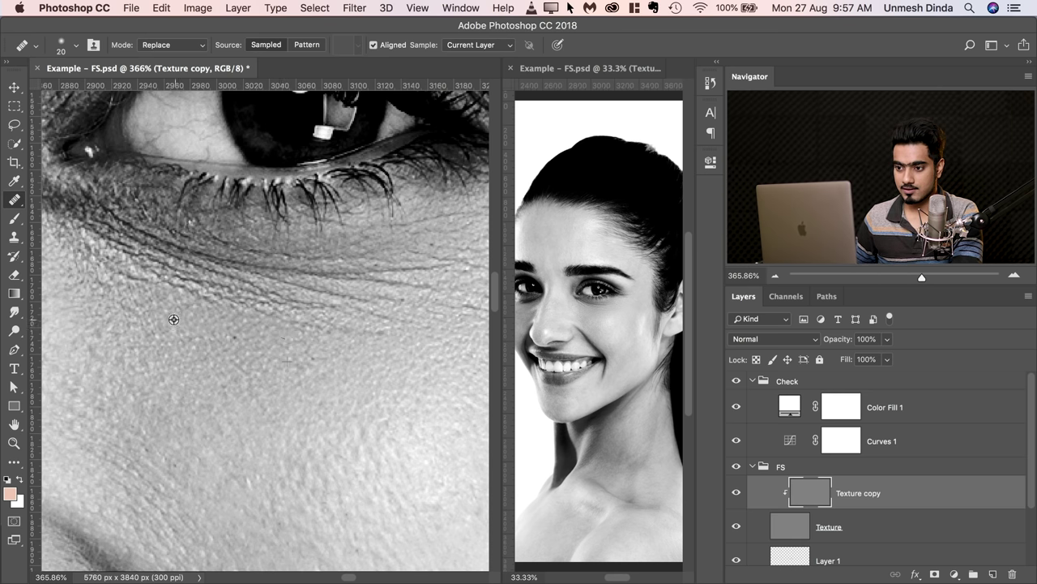
pyautogui.moveTo(136, 276)
pyautogui.mouseDown()
pyautogui.moveTo(332, 326)
pyautogui.moveTo(422, 322)
pyautogui.mouseUp()
pyautogui.moveTo(286, 311); pyautogui.dragTo(253, 347)
pyautogui.hscroll(-5, 253, 346)
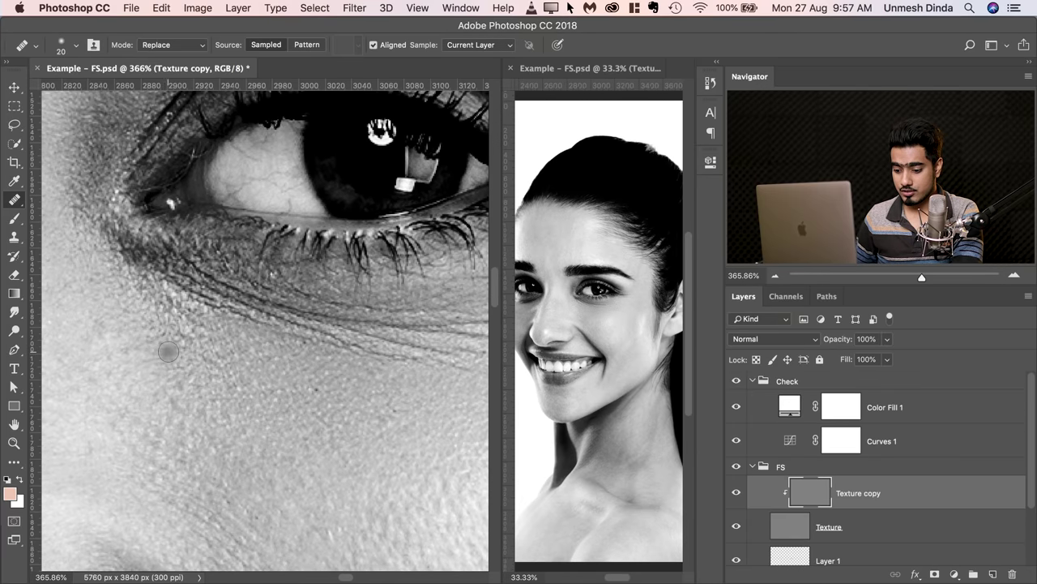
# Continue healing the creases beneath the eye toward its outer corner on Texture copy with the 20 px brush
pyautogui.hscroll(5, 276, 323)
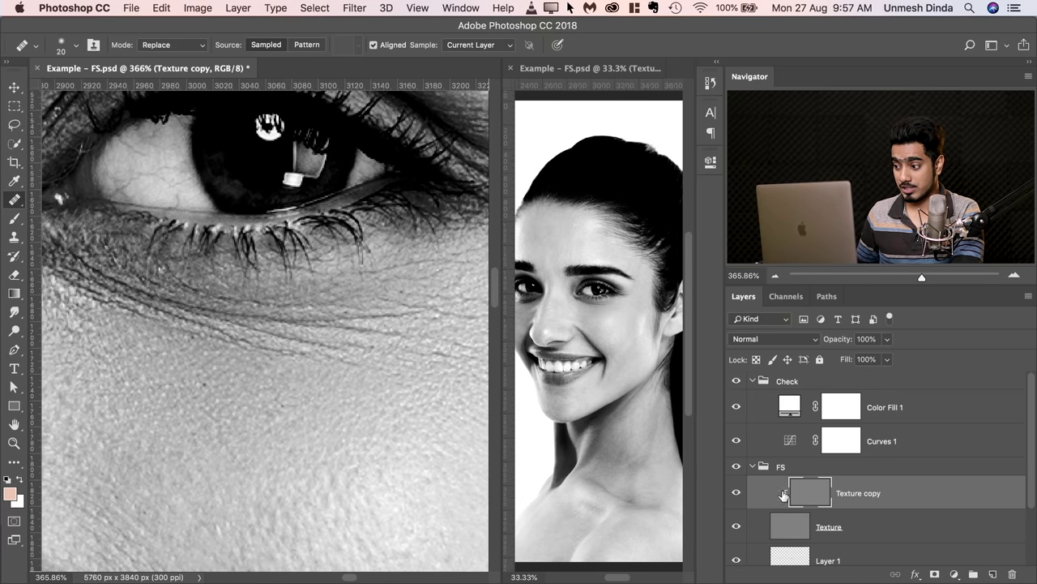
pyautogui.hscroll(1, 278, 331)
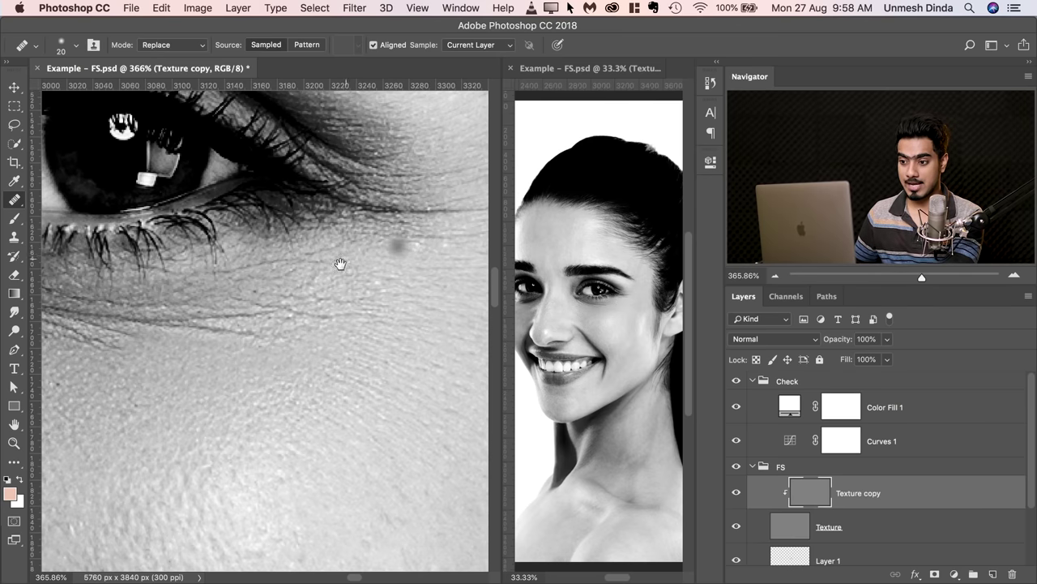
pyautogui.moveTo(341, 263); pyautogui.dragTo(415, 249)
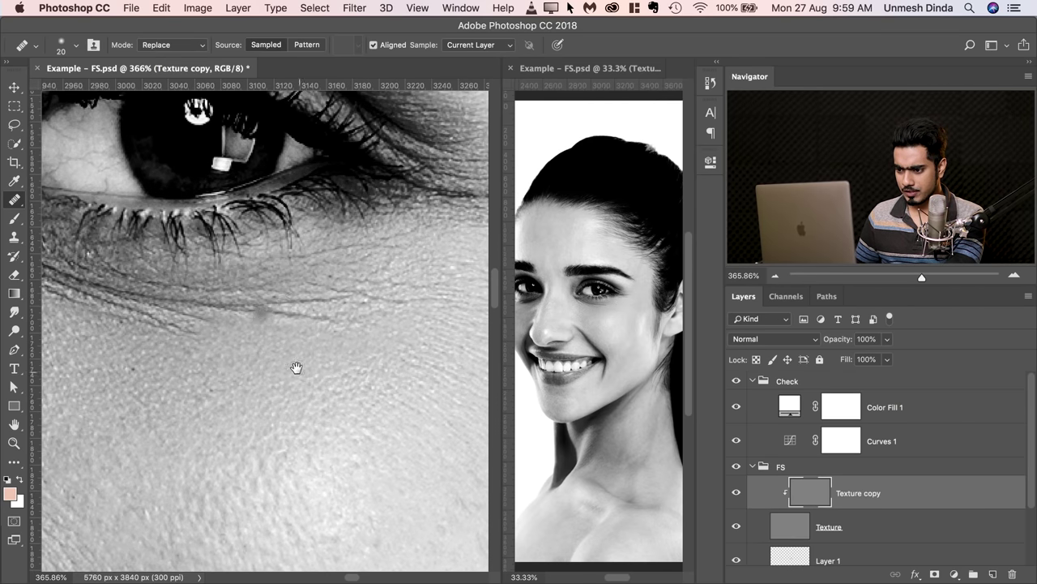
pyautogui.scroll(-5, 292, 349)
pyautogui.scroll(5, 266, 402)
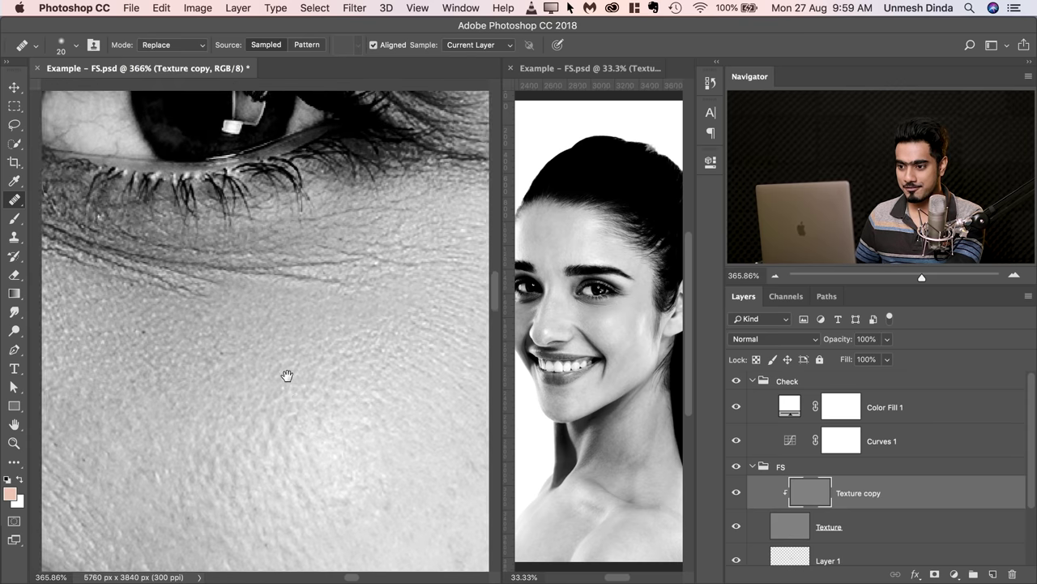
pyautogui.moveTo(268, 328); pyautogui.dragTo(215, 342)
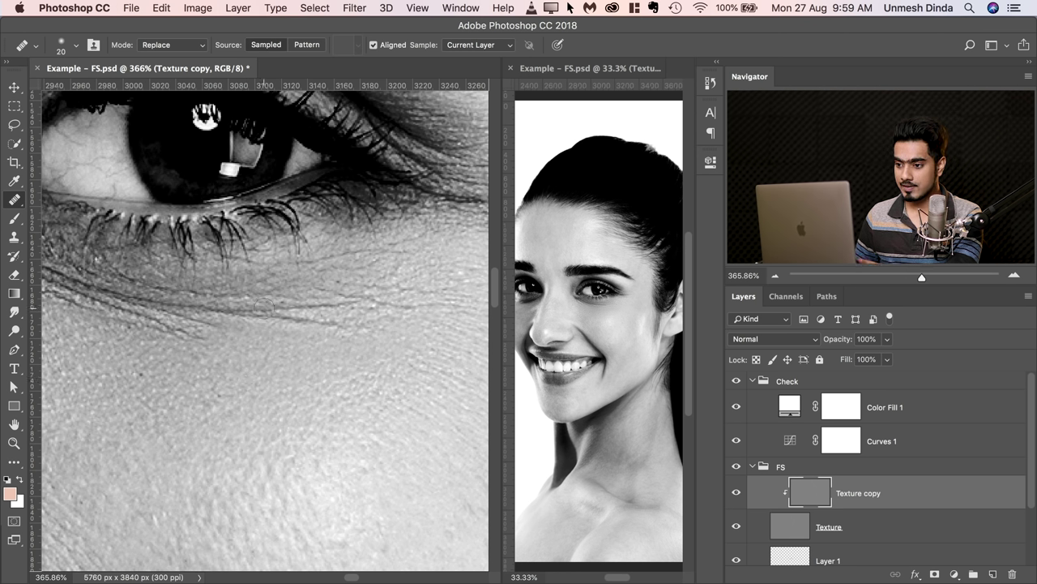
# Heal the remaining fine under-eye creases on Texture copy with a smaller brush of about 12 to 19 px
pyautogui.press('[')
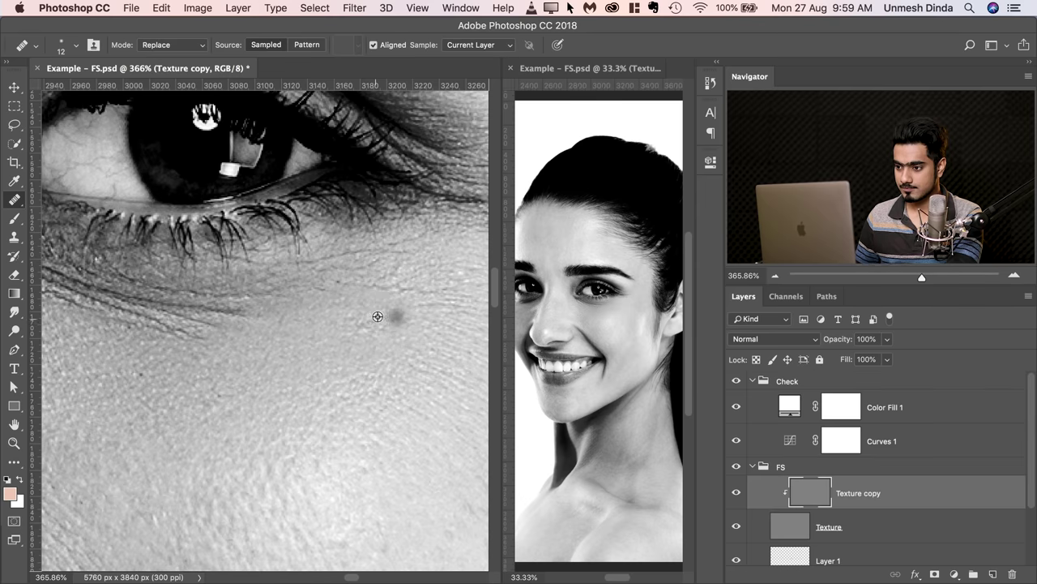
pyautogui.hscroll(-4, 405, 296)
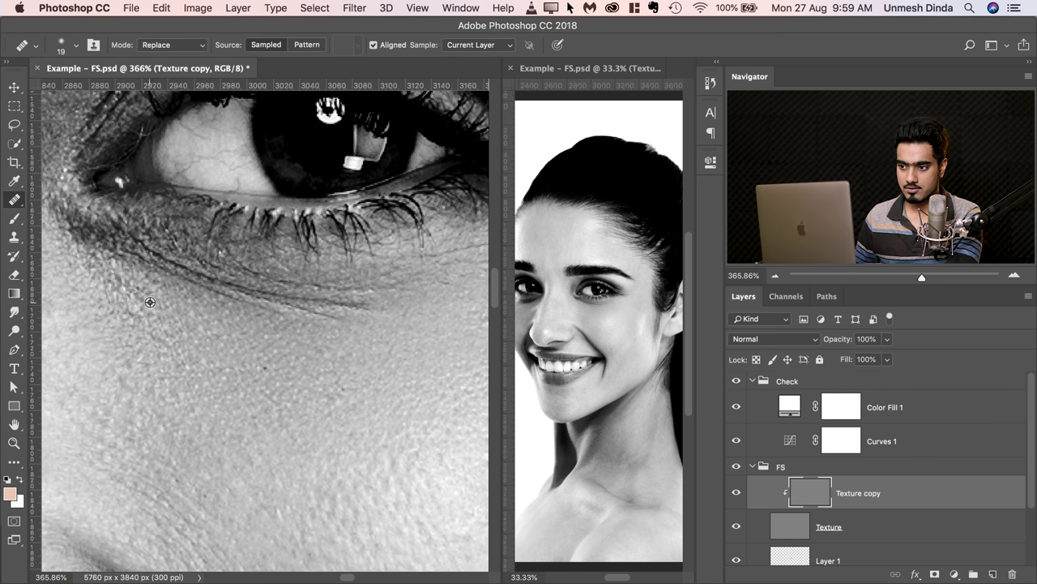
pyautogui.hscroll(3, 243, 301)
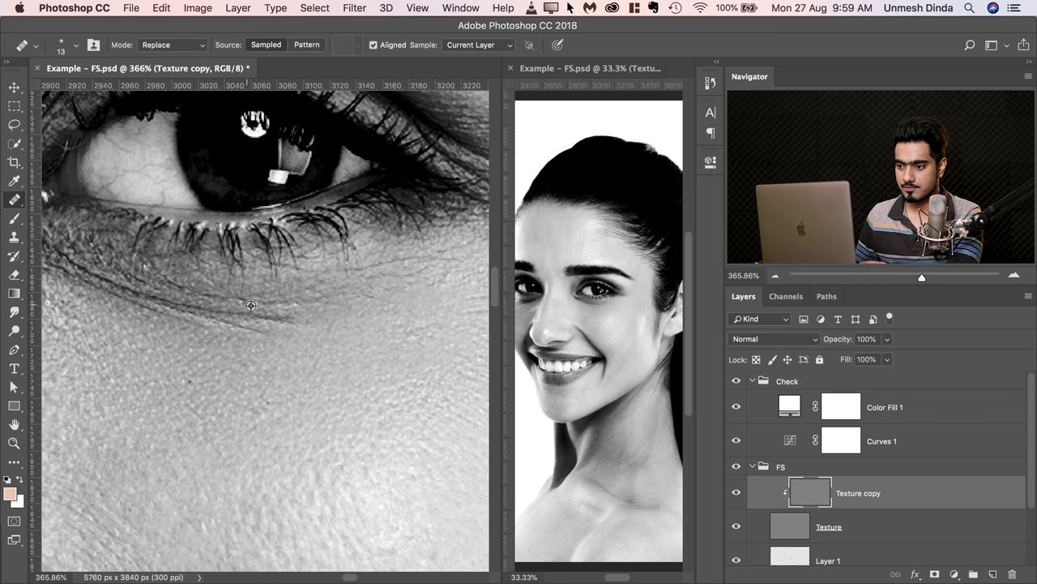
pyautogui.hscroll(-3, 364, 284)
pyautogui.scroll(1, 365, 283)
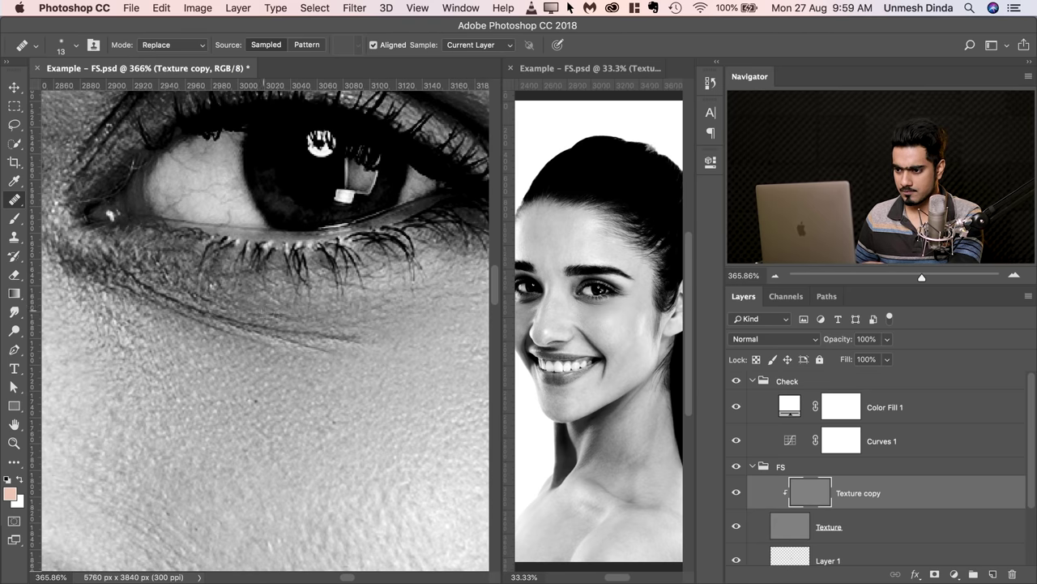
# Hide the Check group and compare the whole face in color with the FS group off and on
pyautogui.scroll(-6, 359, 270)
pyautogui.scroll(1, 324, 275)
pyautogui.hscroll(1, 324, 275)
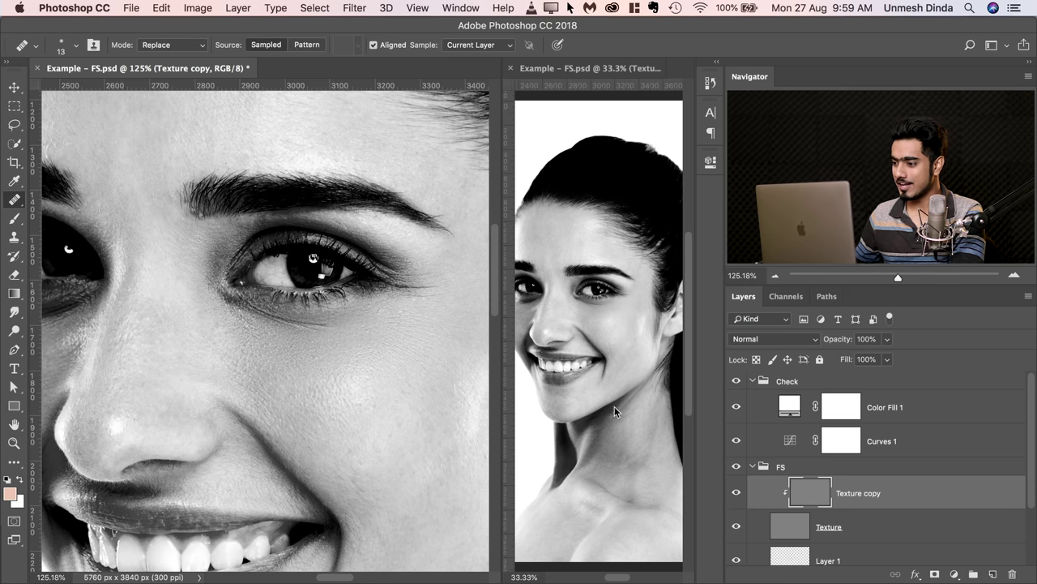
pyautogui.click(736, 381)
pyautogui.scroll(-2, 336, 280)
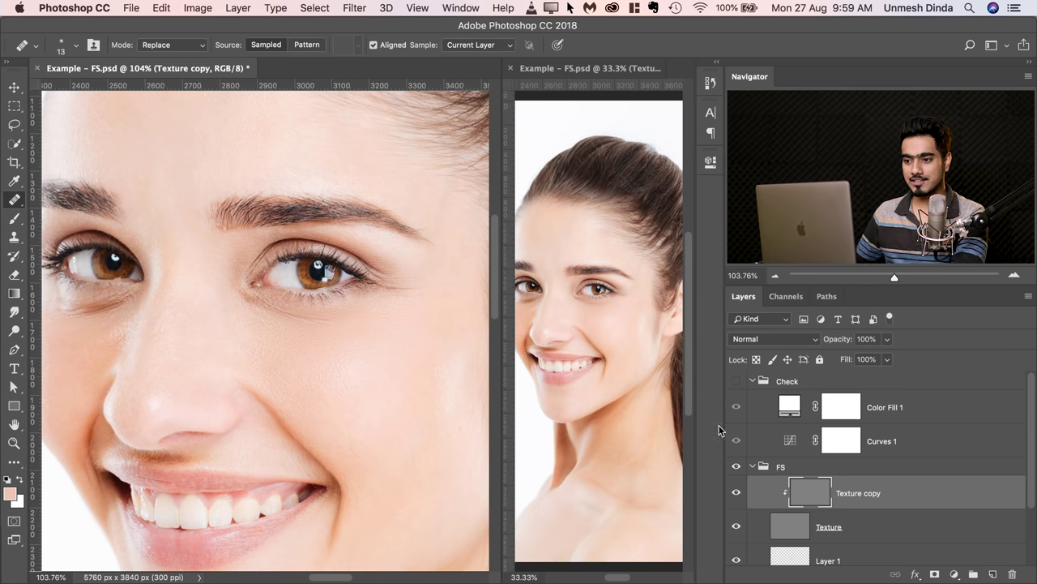
pyautogui.click(736, 467)
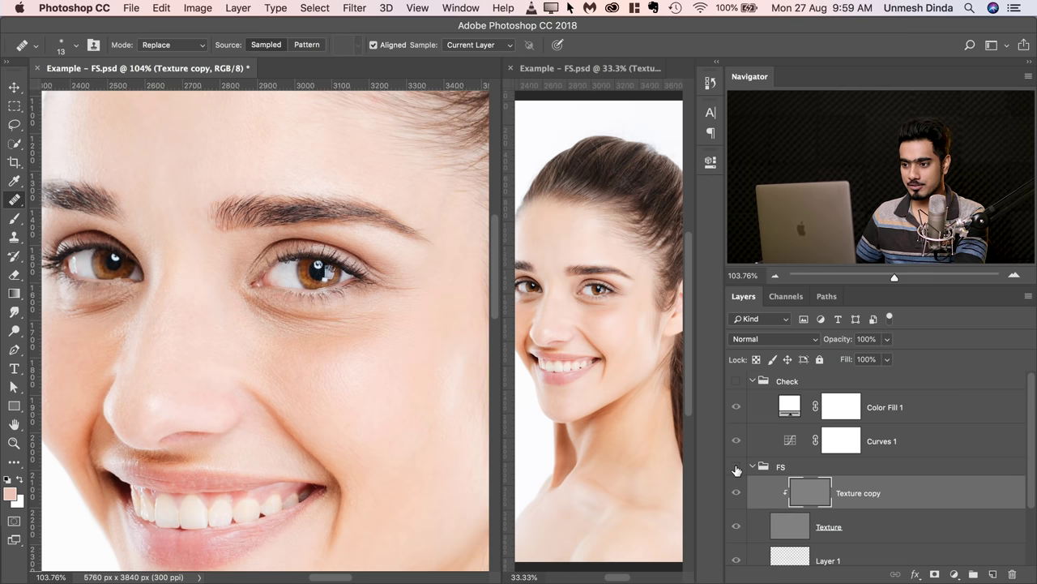
pyautogui.click(736, 469)
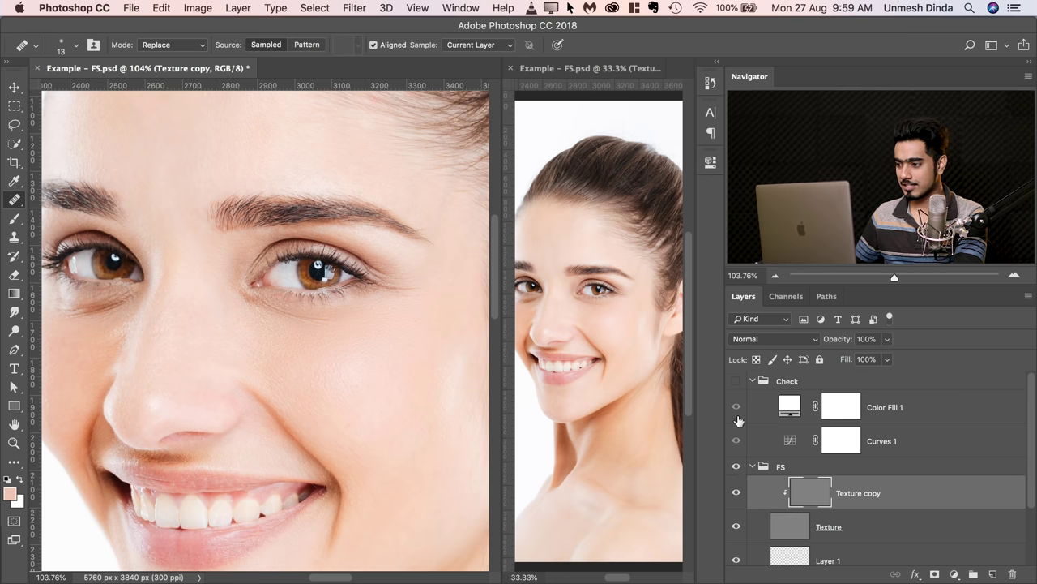
# Show the Check group again and hide the FS group to inspect the unretouched under-eye area in black and white
pyautogui.click(735, 382)
pyautogui.moveTo(315, 327)
pyautogui.mouseDown()
pyautogui.moveTo(340, 324)
pyautogui.moveTo(324, 326)
pyautogui.mouseUp()
pyautogui.click(737, 467)
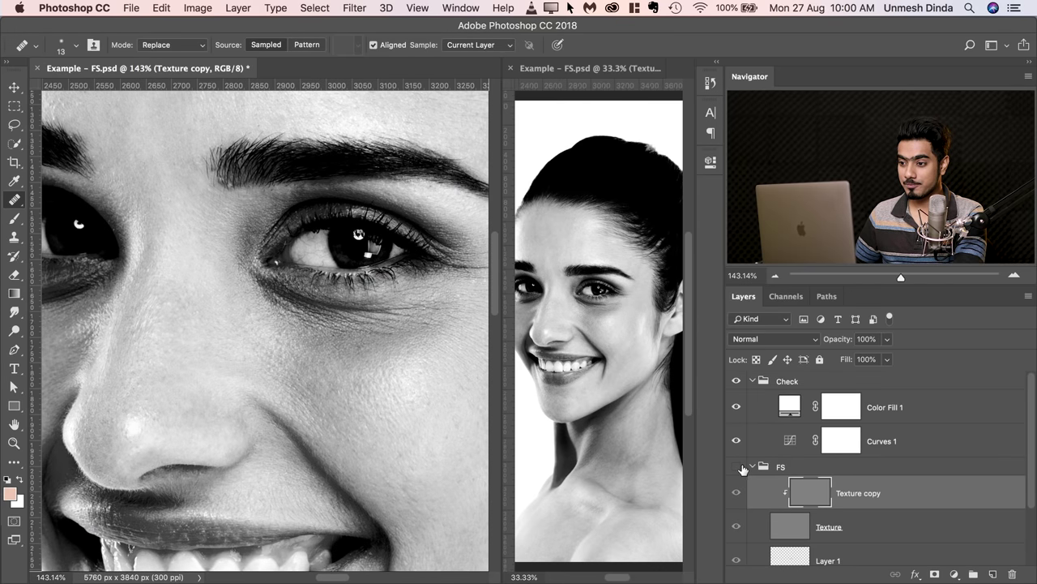
# Show the FS group again and add a new empty layer directly above Layer 1
pyautogui.click(736, 468)
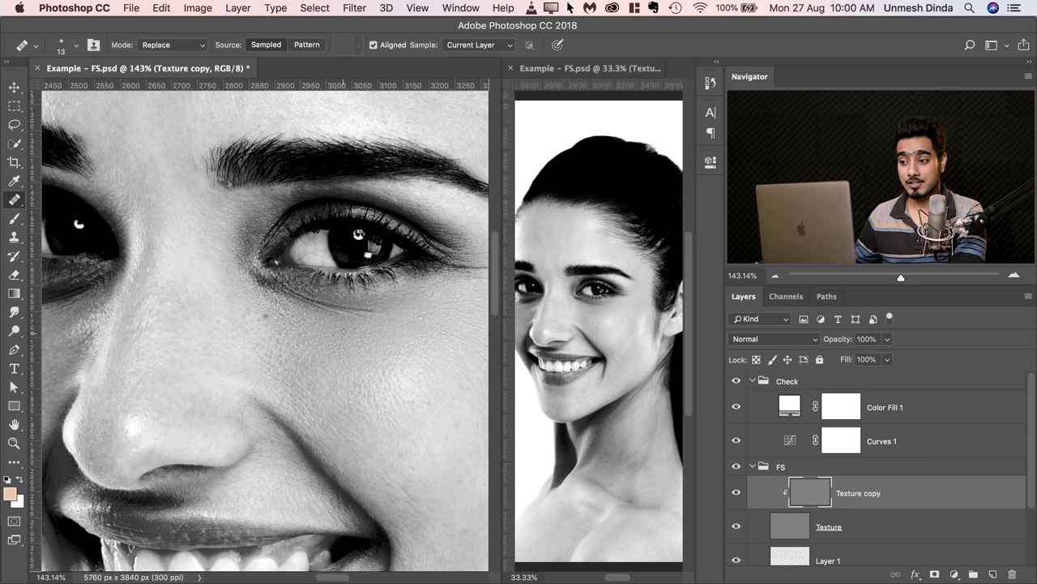
pyautogui.moveTo(288, 292); pyautogui.dragTo(332, 292)
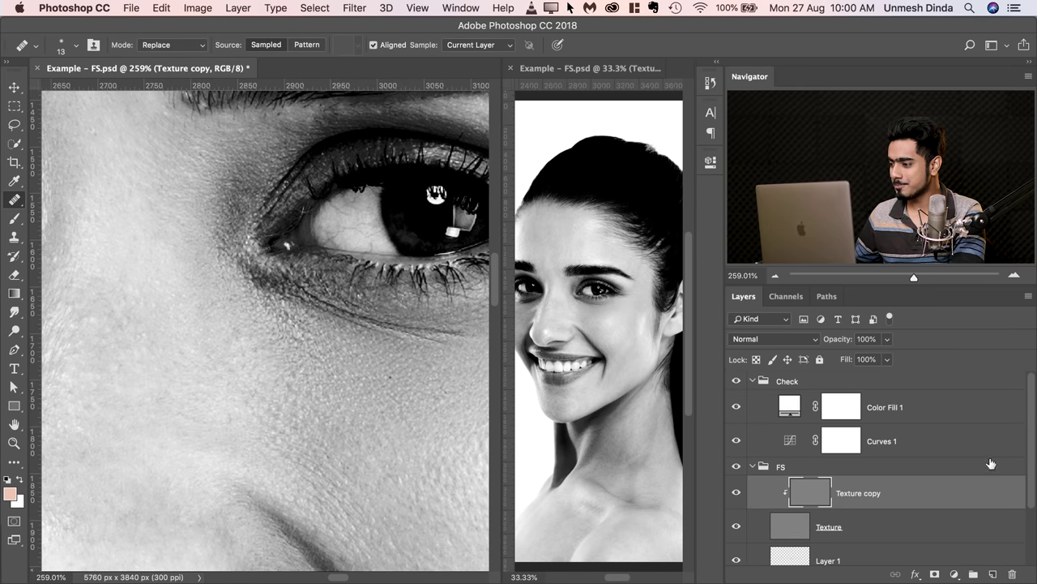
pyautogui.click(1017, 464)
pyautogui.moveTo(1031, 466); pyautogui.dragTo(1027, 502)
pyautogui.click(909, 510)
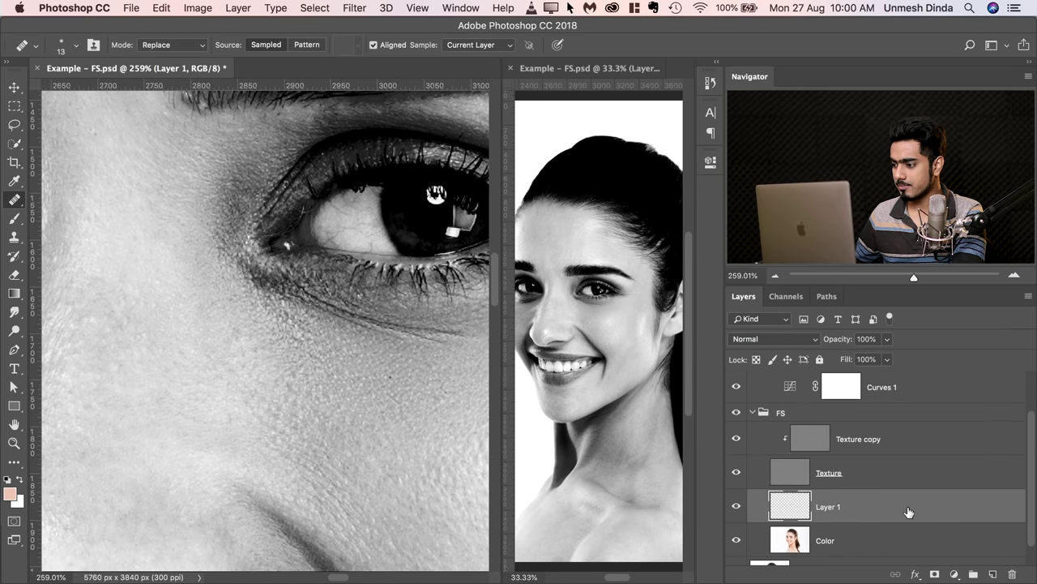
pyautogui.click(993, 574)
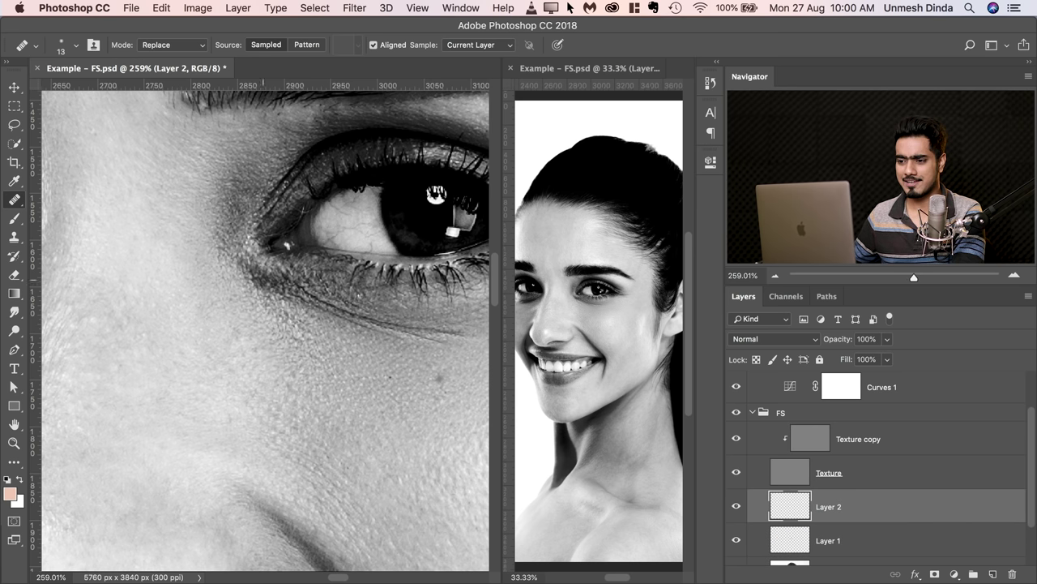
# Paint sampled skin tones over the dark area below the eye's inner corner on Layer 2 with a soft 30 px brush at 10% flow
pyautogui.click(14, 218)
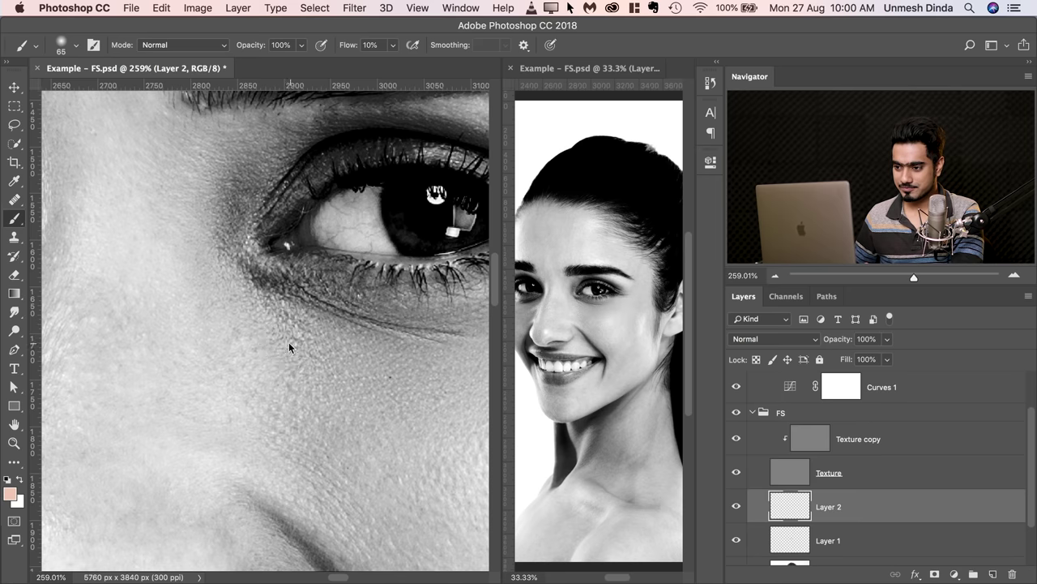
pyautogui.moveTo(289, 342); pyautogui.dragTo(305, 331)
pyautogui.click(20, 182)
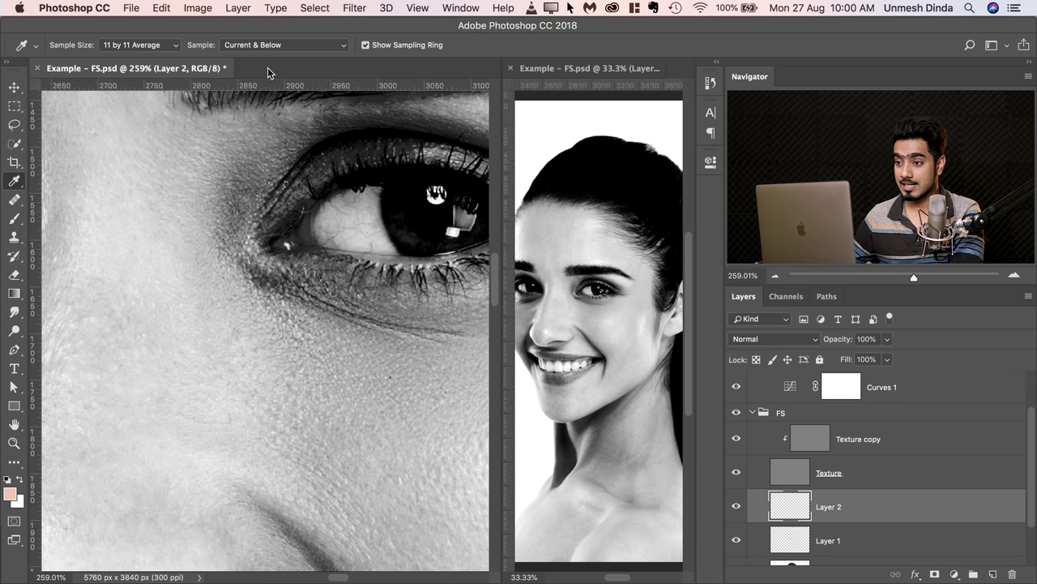
pyautogui.click(16, 219)
pyautogui.moveTo(256, 351)
pyautogui.mouseDown()
pyautogui.moveTo(235, 296)
pyautogui.moveTo(259, 284)
pyautogui.moveTo(259, 301)
pyautogui.mouseUp()
pyautogui.keyDown('alt'); pyautogui.click(243, 284); pyautogui.keyUp('alt')
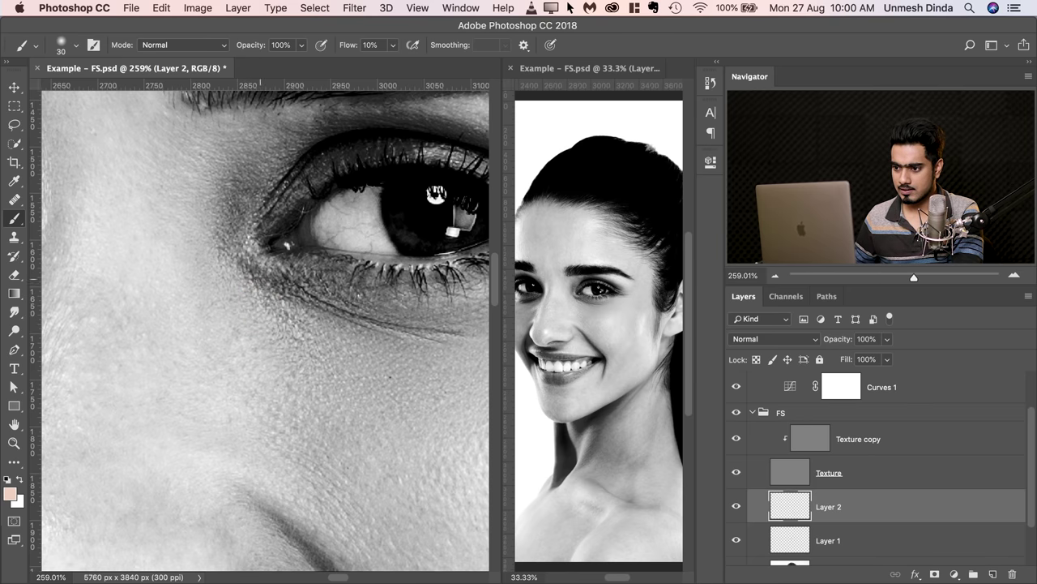
pyautogui.keyDown('alt'); pyautogui.click(238, 266); pyautogui.keyUp('alt')
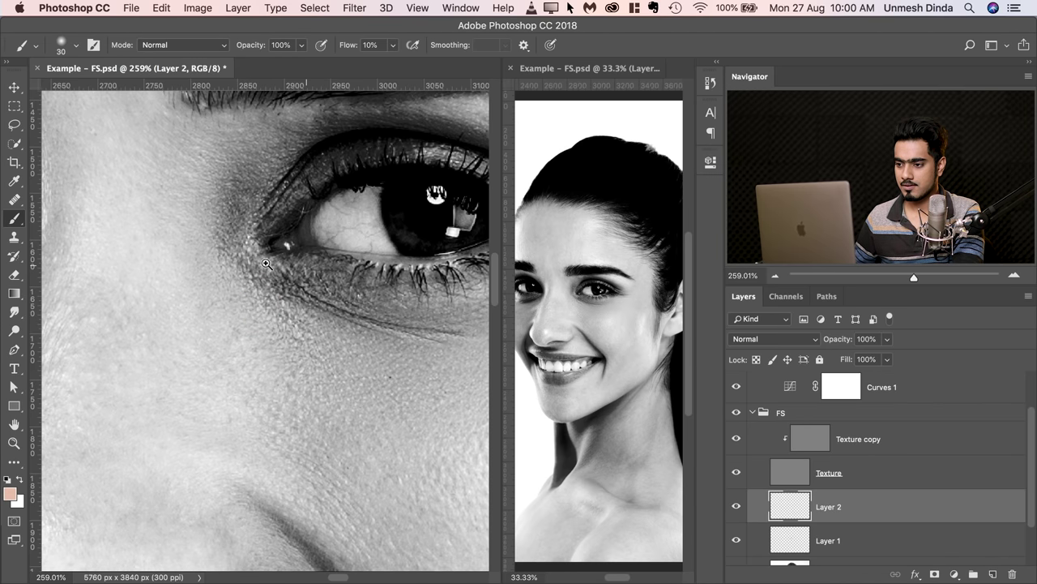
# Lower the opacity of Layer 2 to 73% to soften the under-eye painting
pyautogui.scroll(-5, 271, 263)
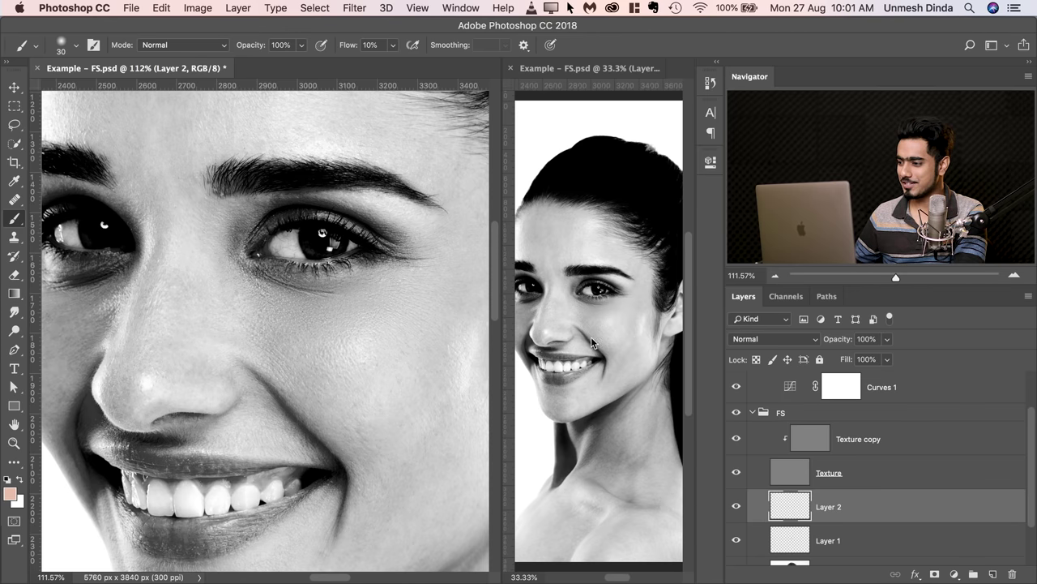
pyautogui.moveTo(888, 343); pyautogui.dragTo(862, 360)
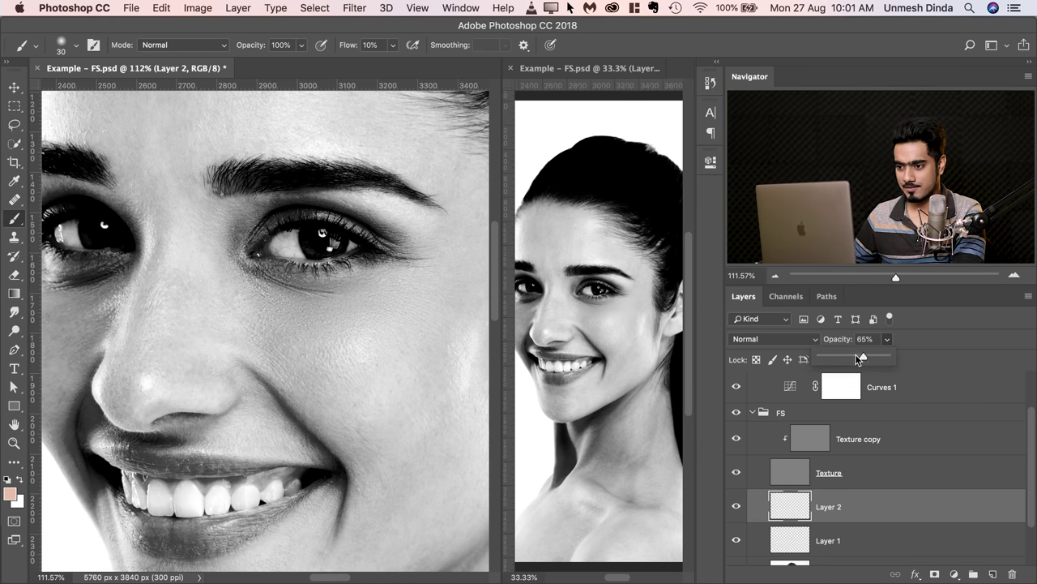
pyautogui.press('Return')
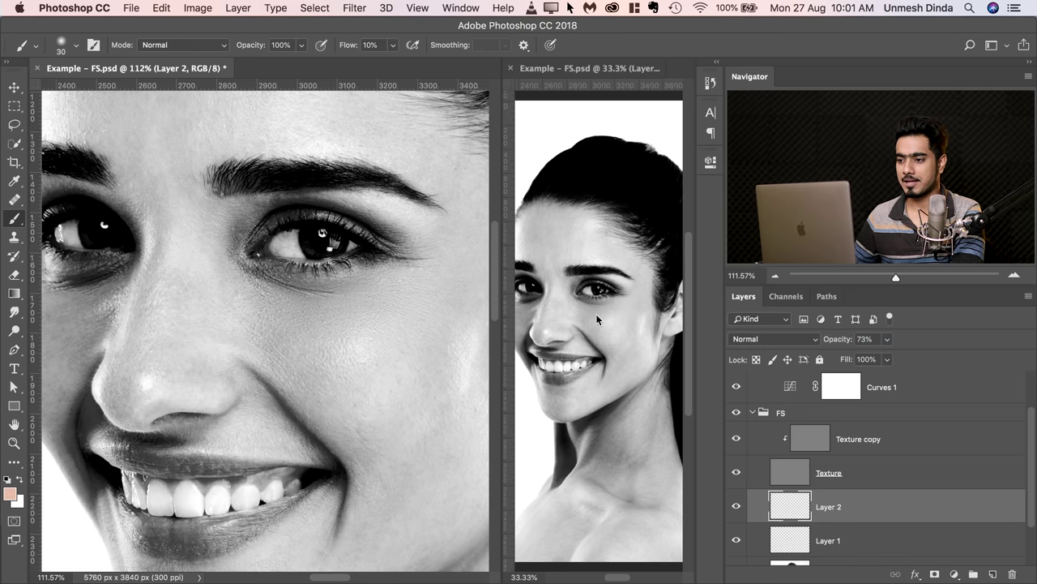
# Collapse the FS group and compare the face in black and white with the group off and on
pyautogui.click(750, 414)
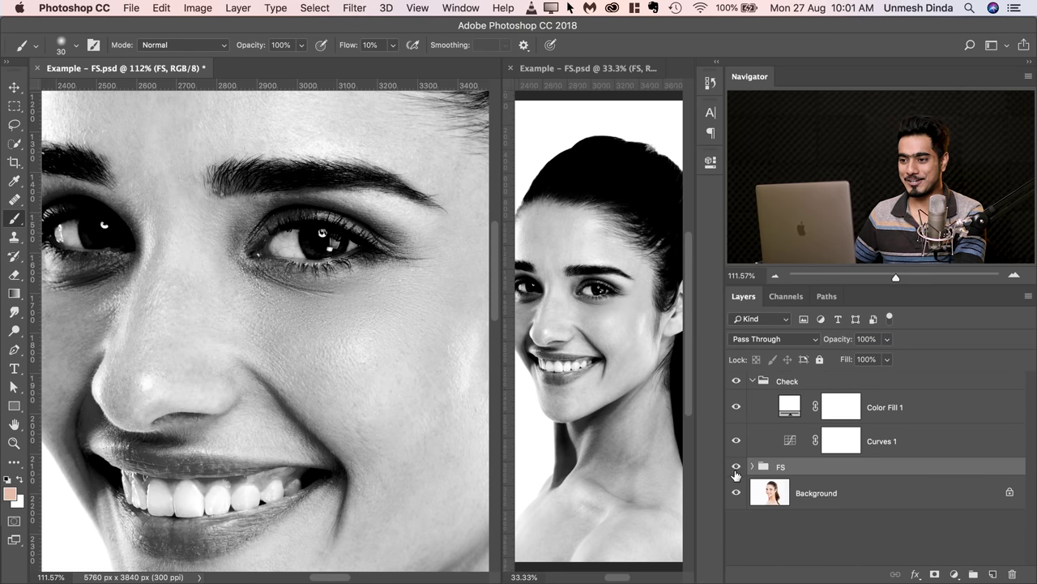
pyautogui.scroll(-4, 341, 301)
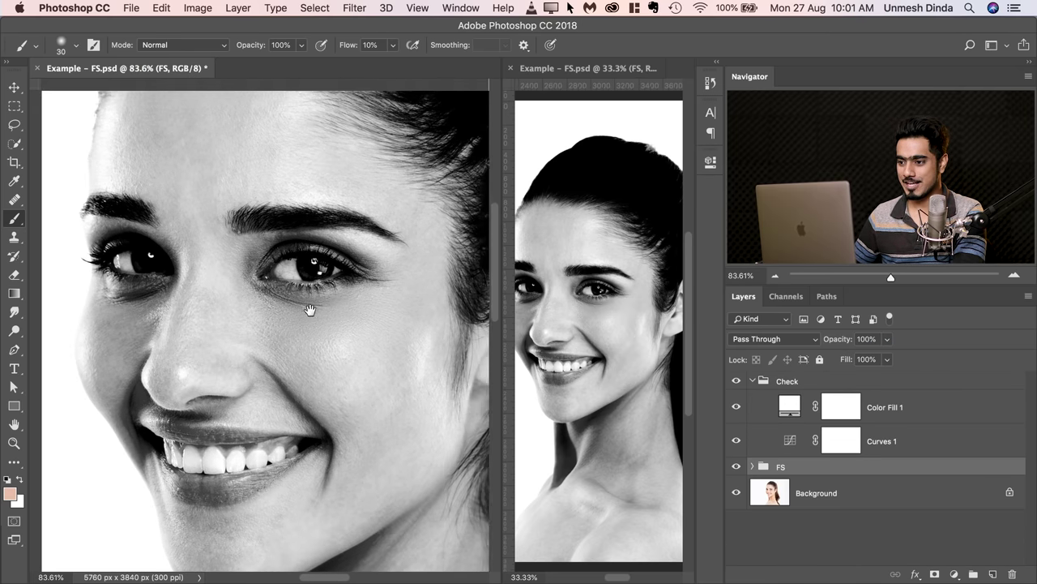
pyautogui.click(736, 468)
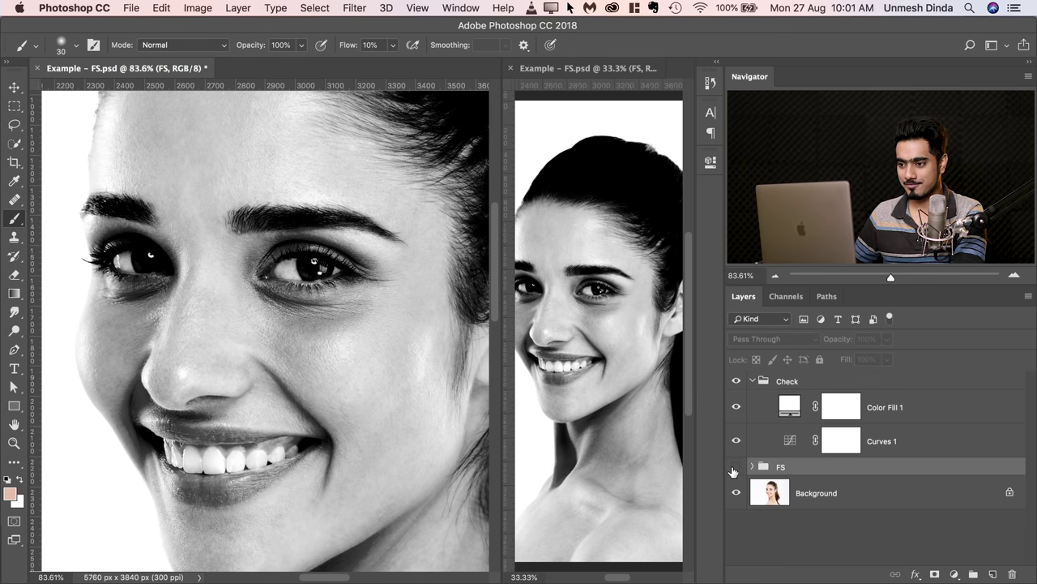
pyautogui.click(734, 469)
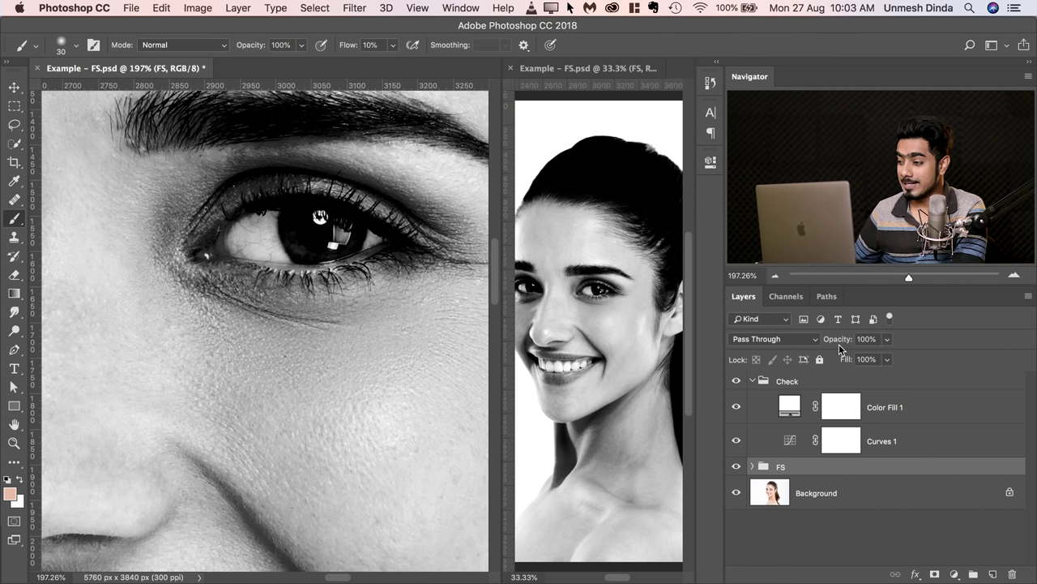
# Set the FS group's opacity to 70% and check the whole face in black and white
pyautogui.moveTo(840, 341); pyautogui.dragTo(836, 343)
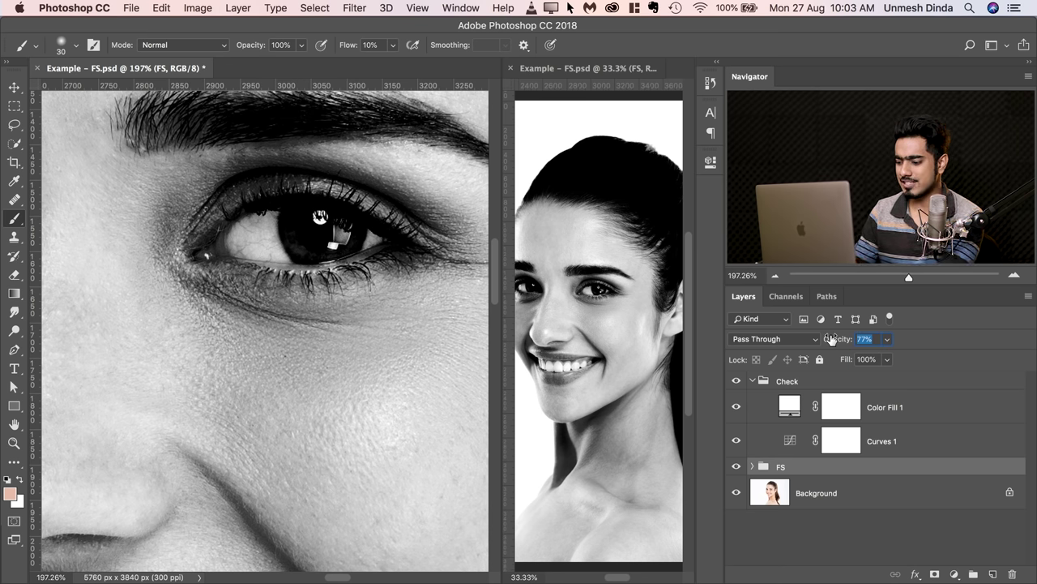
pyautogui.write('0')
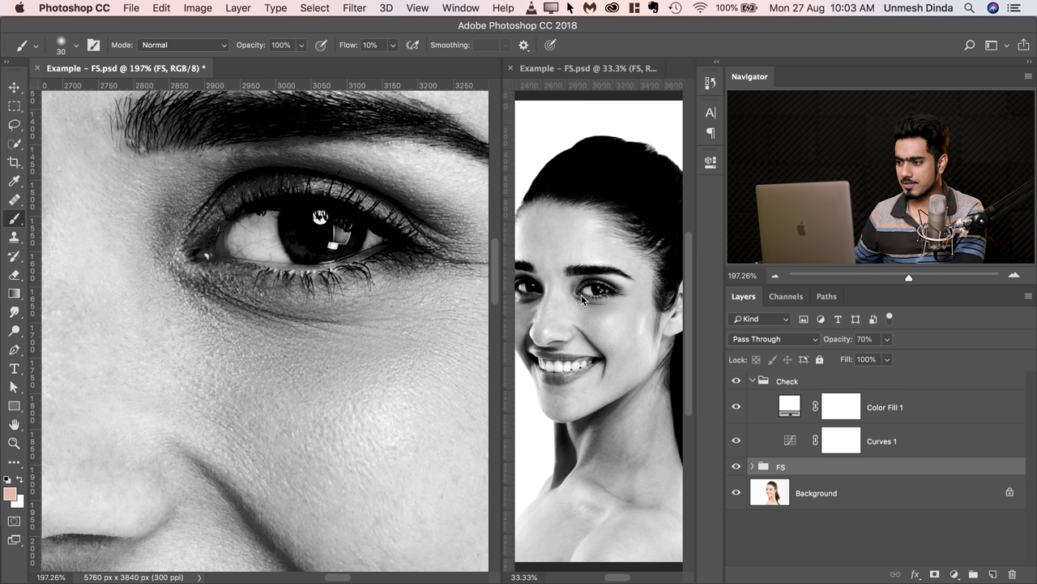
pyautogui.scroll(-5, 371, 272)
pyautogui.scroll(1, 303, 224)
pyautogui.moveTo(290, 287); pyautogui.dragTo(289, 304)
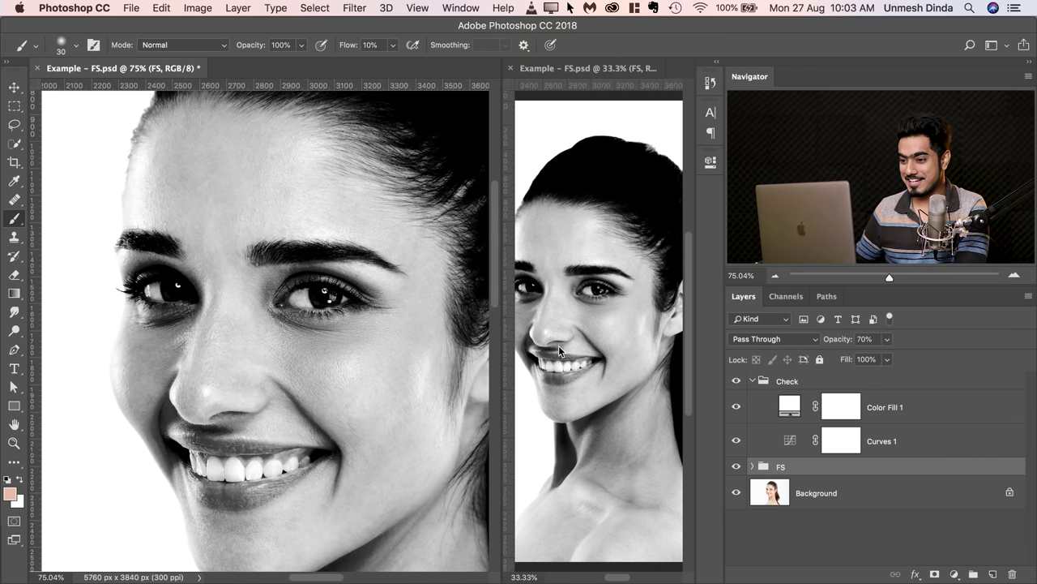
# Hide the Check group and compare the portrait in color with the FS group off and on
pyautogui.click(737, 382)
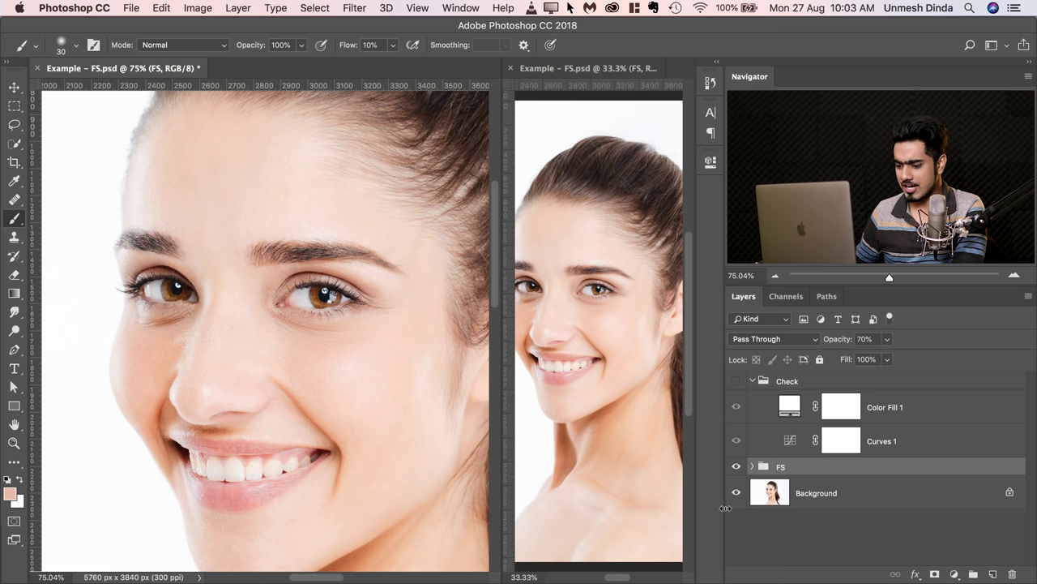
pyautogui.press('super+comma')
pyautogui.press('super+comma')
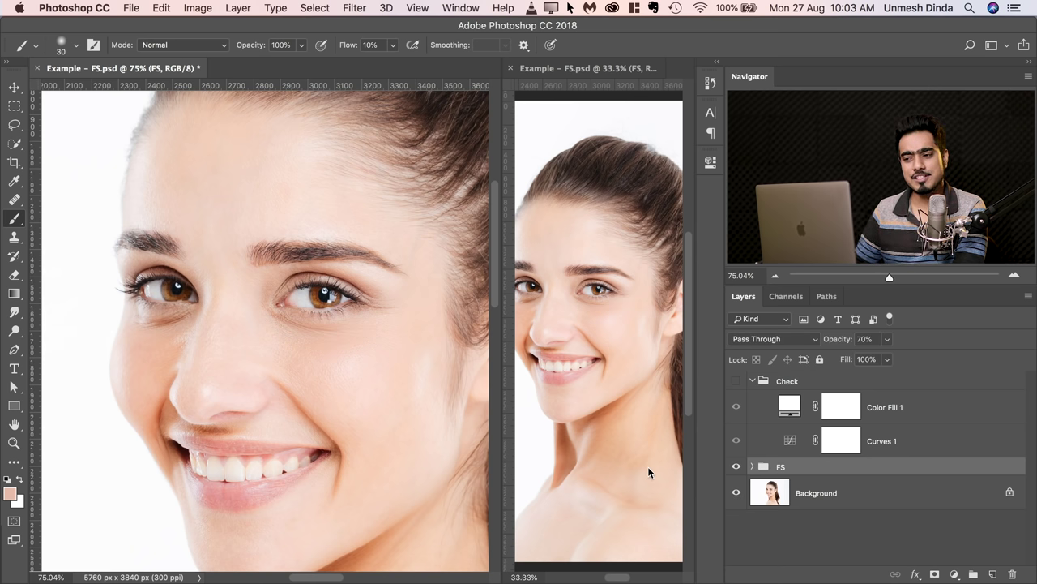